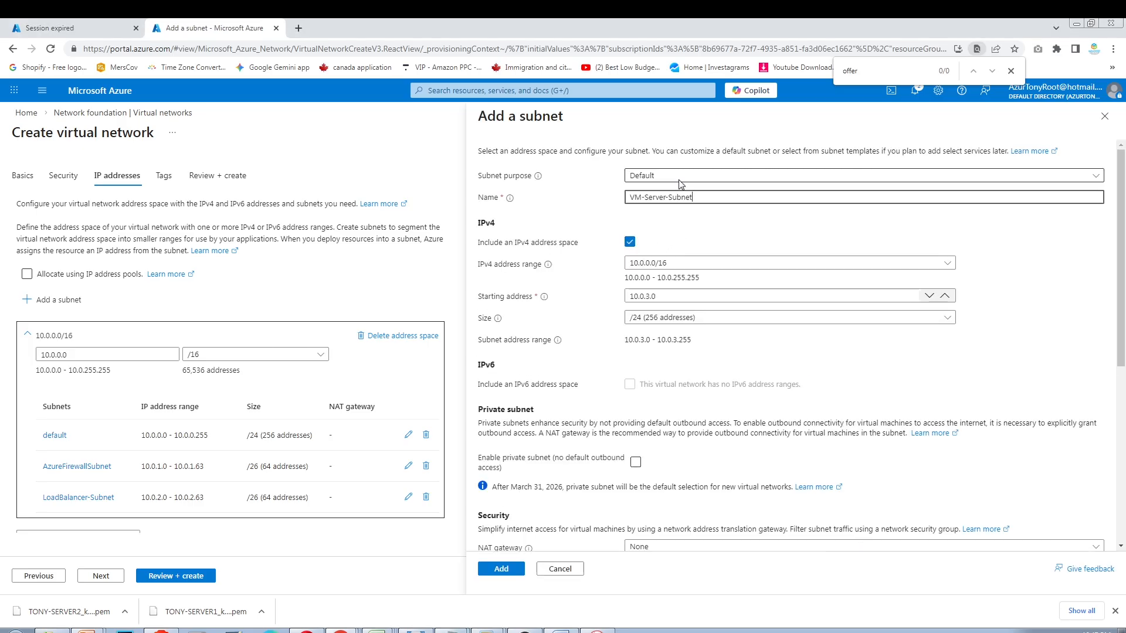
- Set the VM-Server-Subnet size to /26 (64 addresses) and add the subnet to the virtual network
click(699, 178)
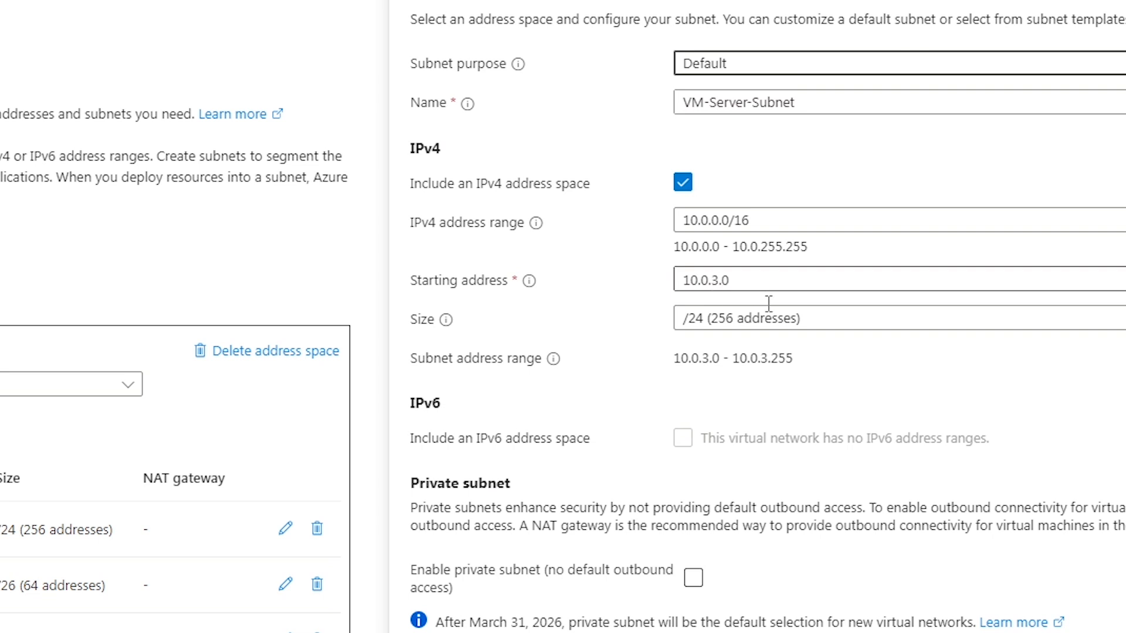
click(899, 317)
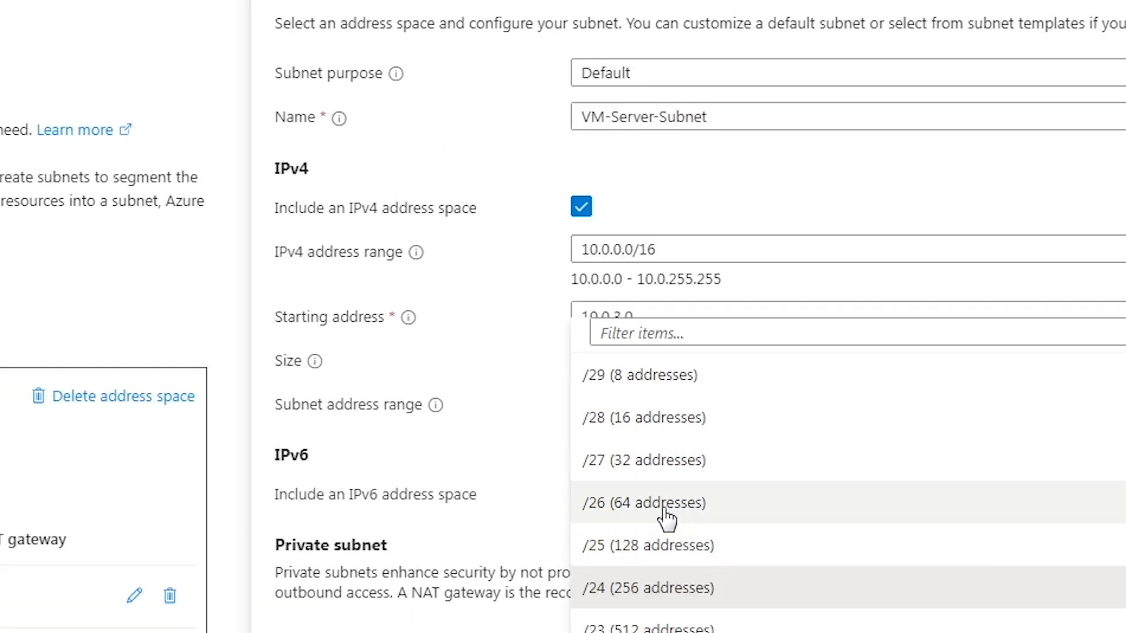
click(668, 508)
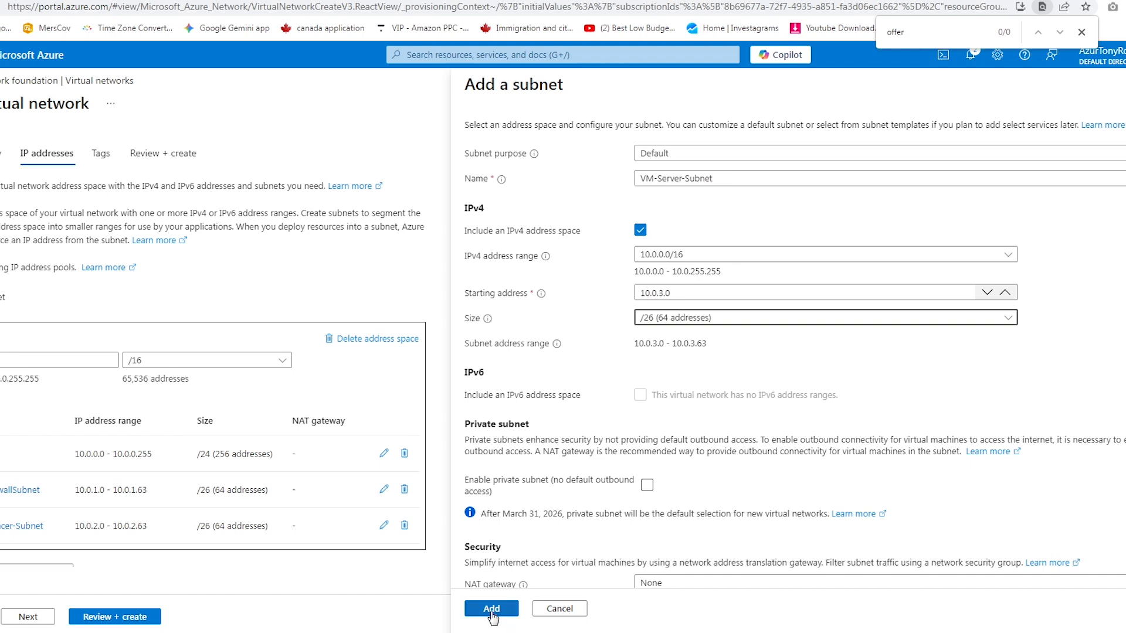
click(493, 613)
- Skip the tags, run the final validation and create the XYZ-VIRTUAL-NETWORK virtual network
click(29, 617)
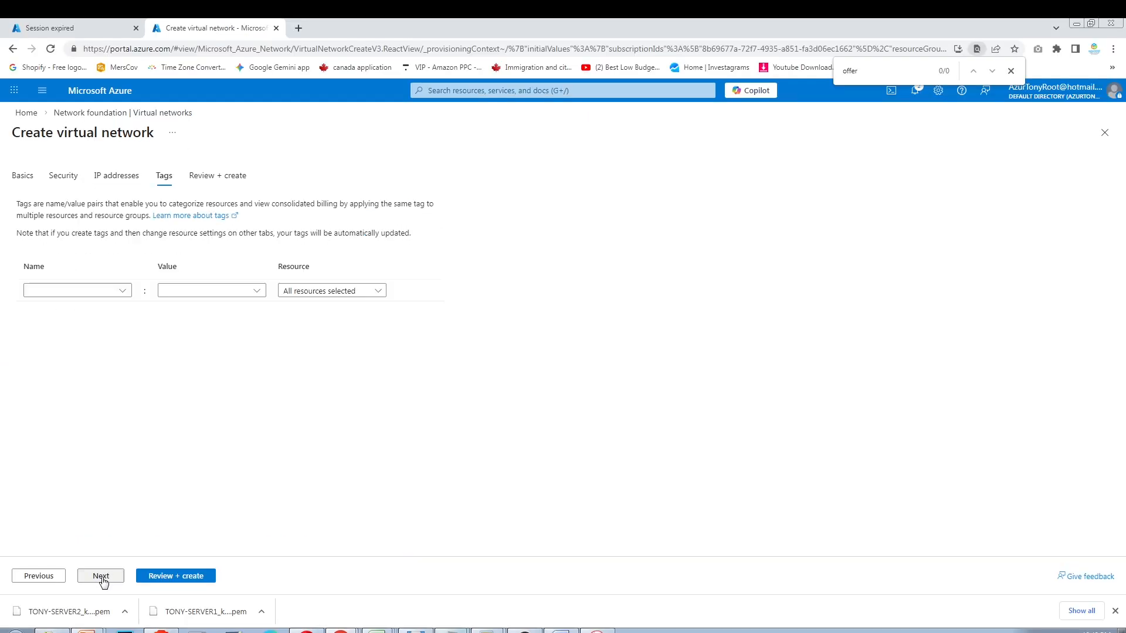
click(101, 577)
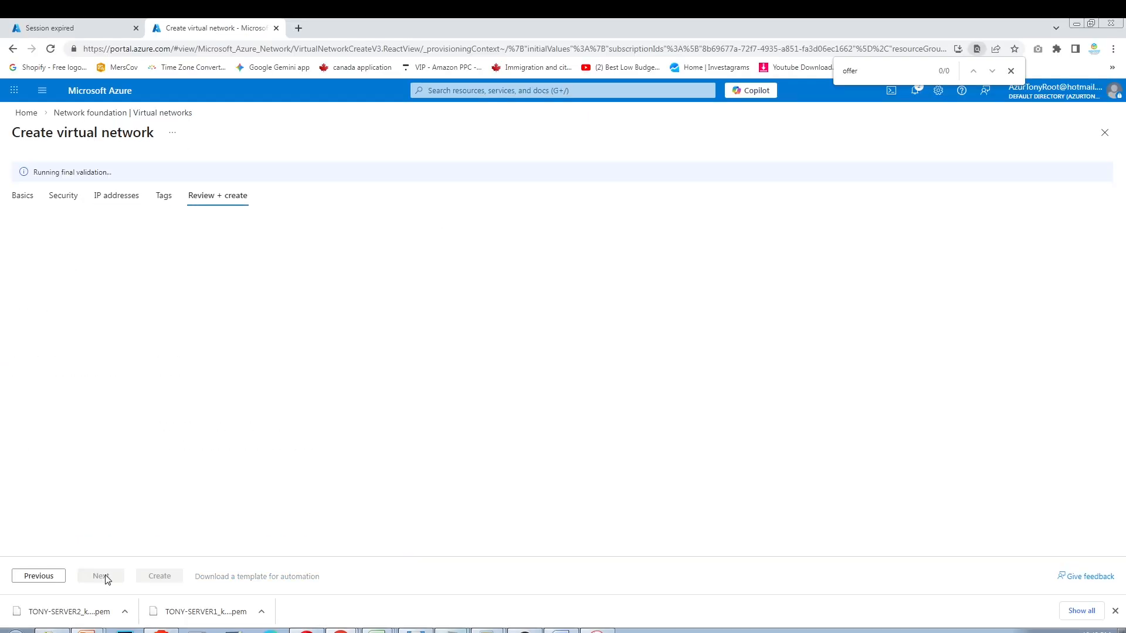
drag(33, 172, 121, 173)
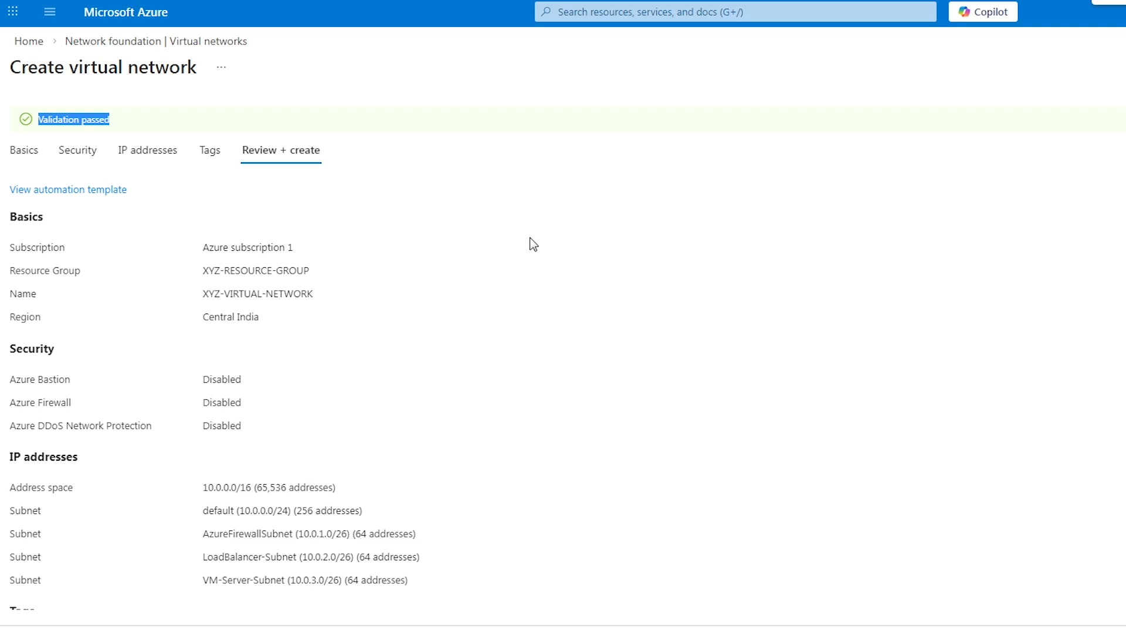
click(158, 576)
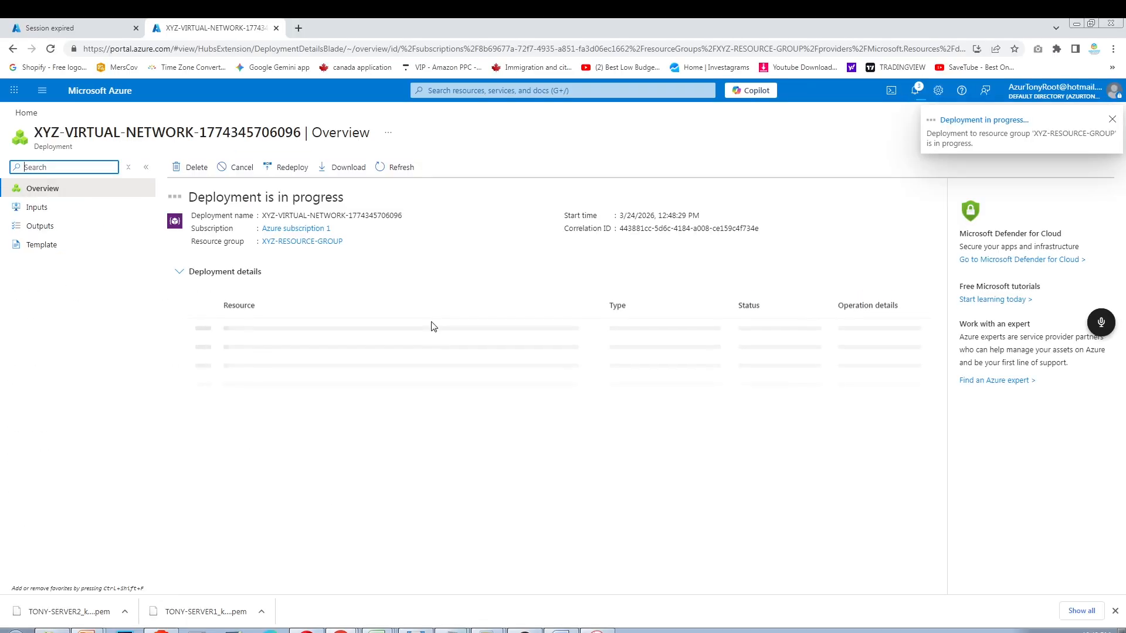
- Switch to PowerPoint and append "- DONE" to the "Create the subnets" item in the steps list
click(286, 329)
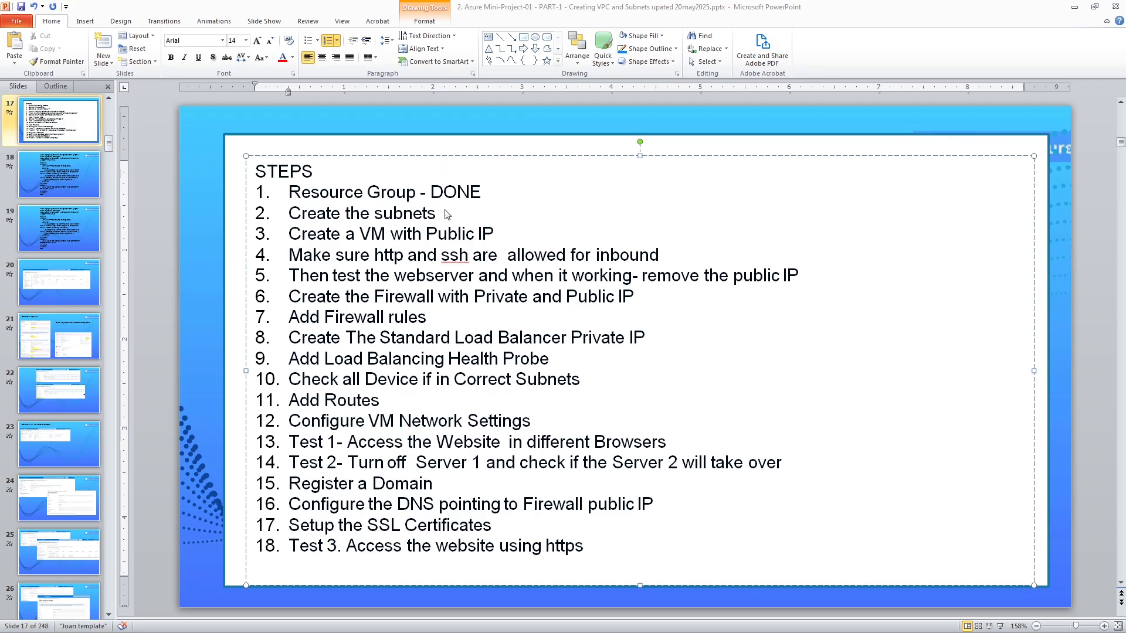
text(- DONE)
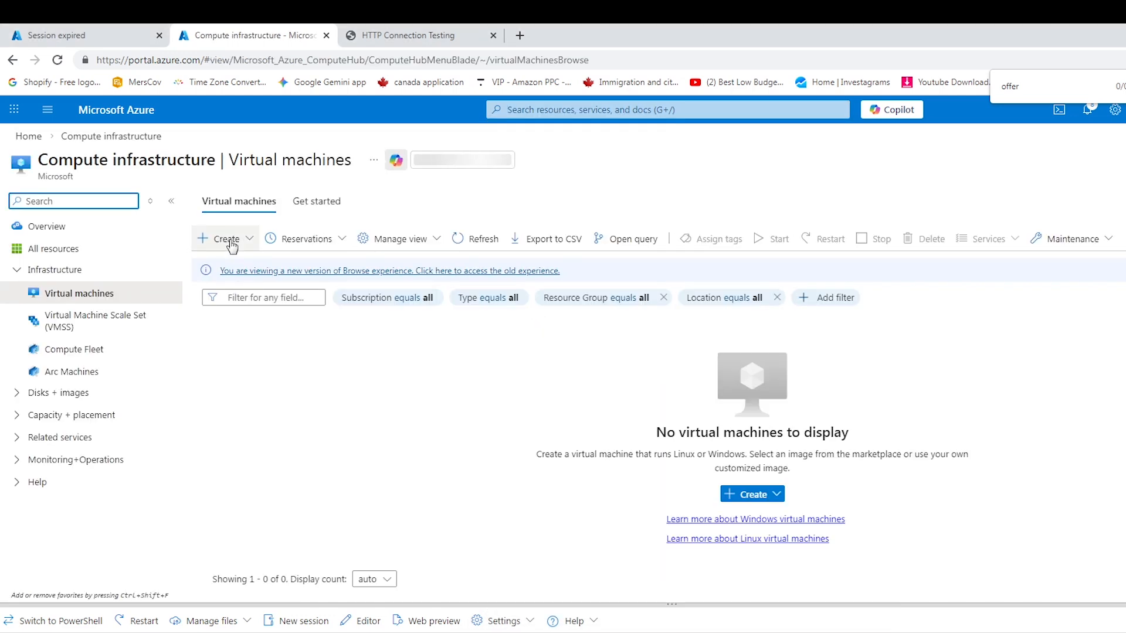
- Start creating a new virtual machine in the Azure portal and assign it to XYZ-RESOURCE-GROUP
click(223, 239)
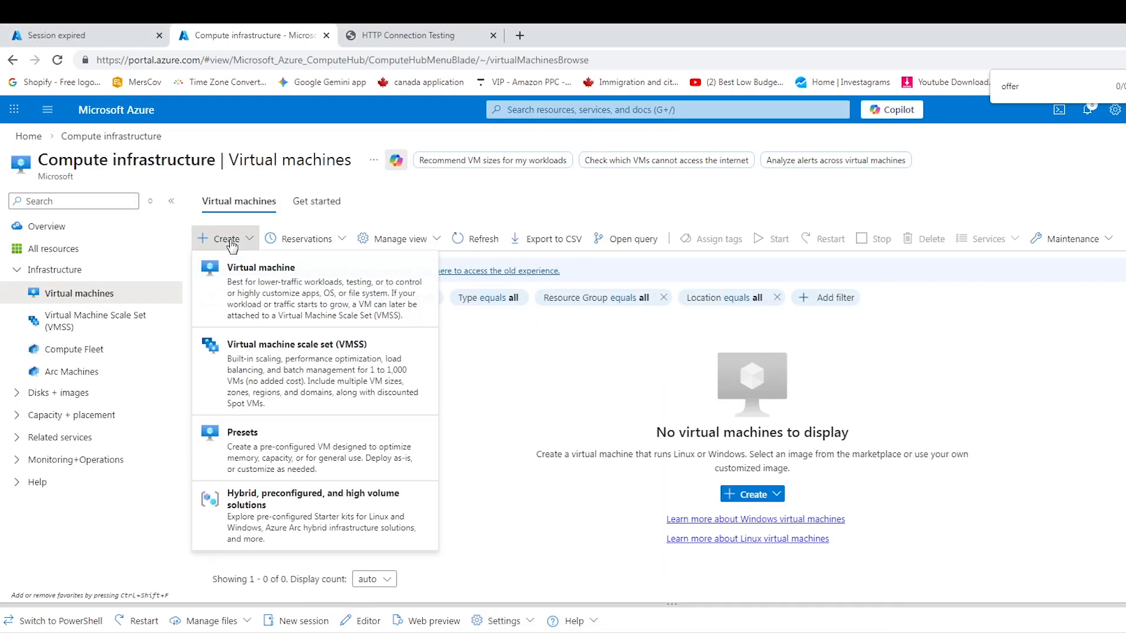
click(236, 276)
click(226, 380)
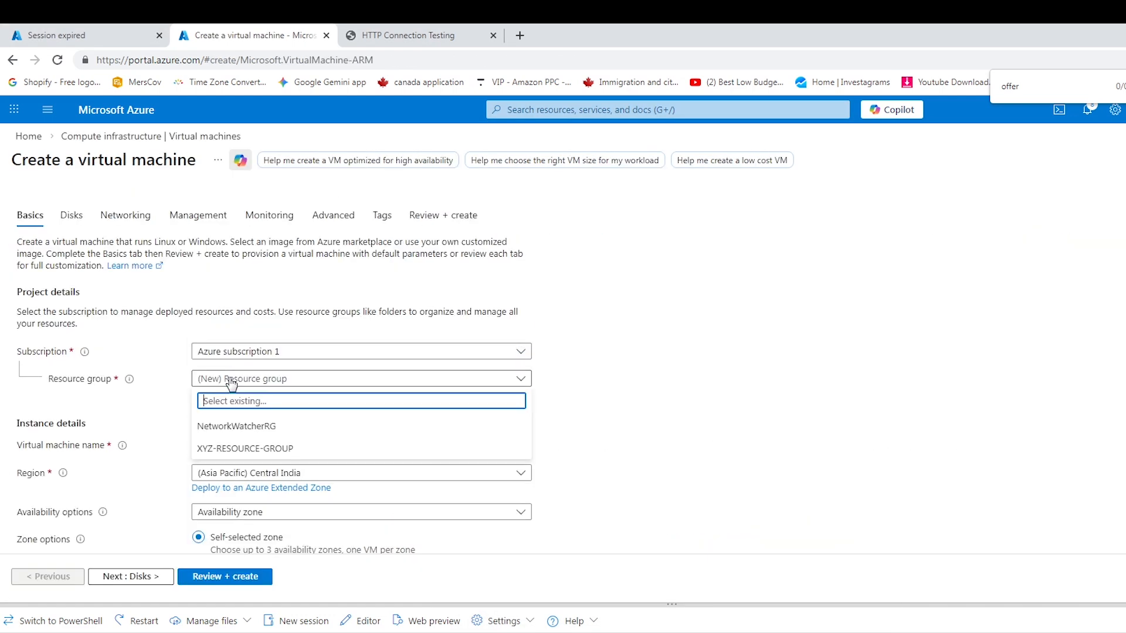
click(244, 448)
- Name the virtual machine XYZ-SERVER-1-PRIMARY and select Zone 2 as its availability zone
scroll(235, 352, down, 3)
click(225, 235)
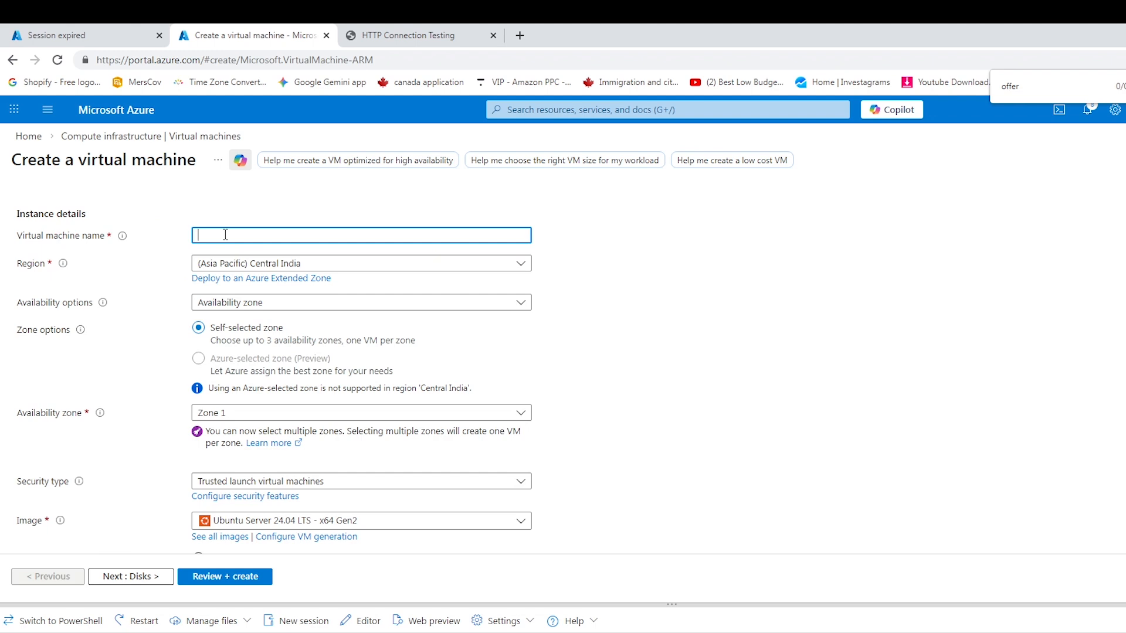
text(XYZ-SERVER-1-PRIMARY)
click(217, 415)
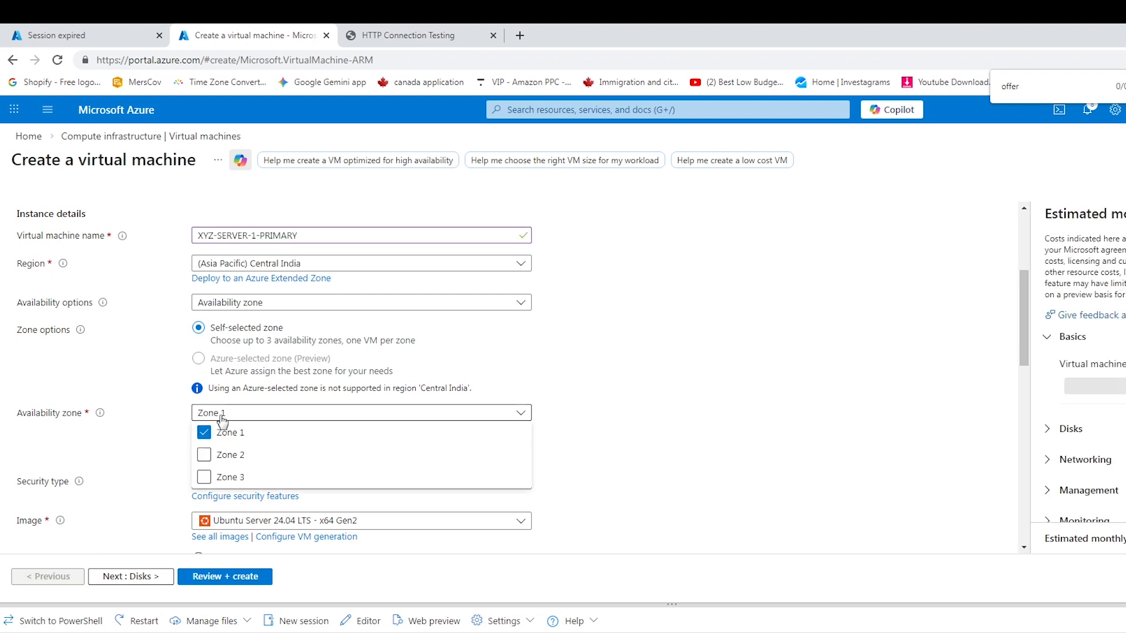
click(204, 456)
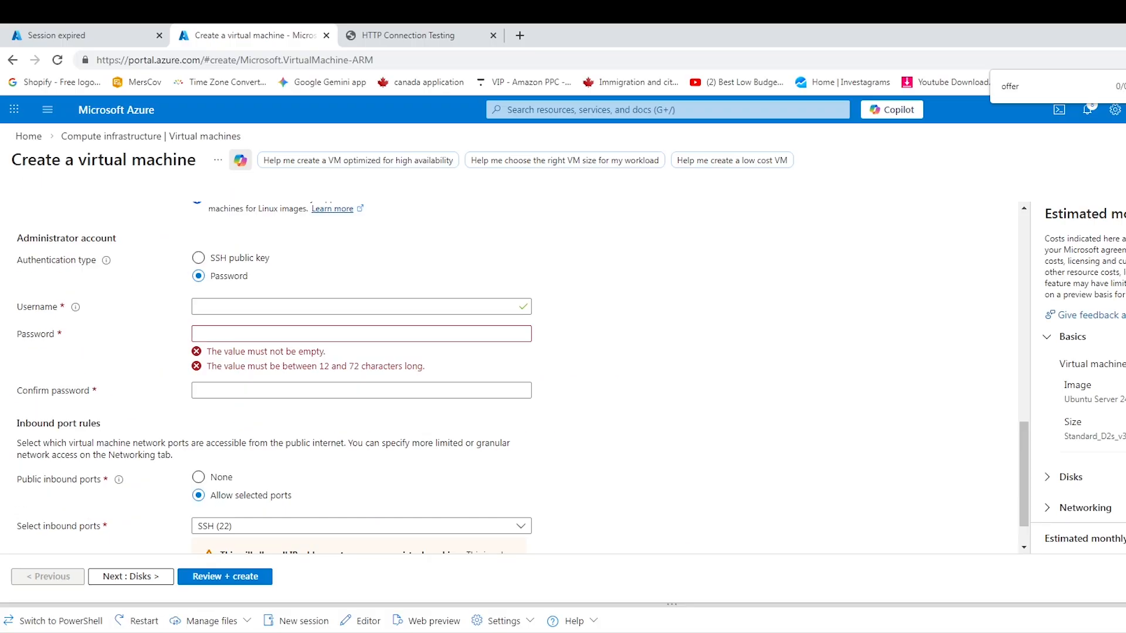
- Enter admin99 as the administrator username, then fill in and confirm the account password
text(admin99)
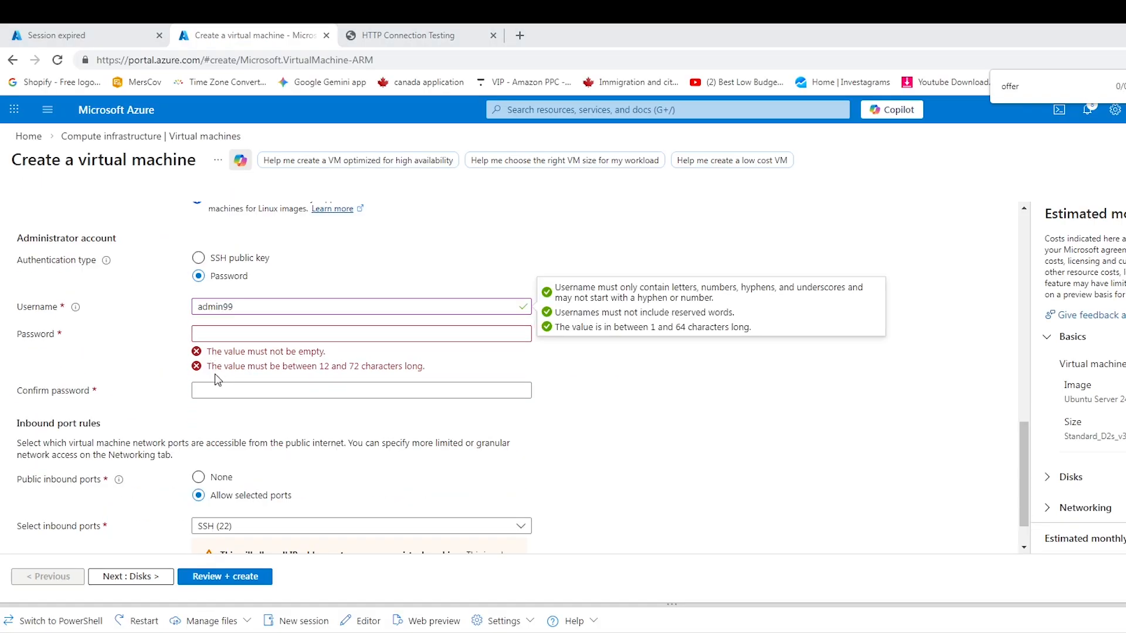
click(211, 333)
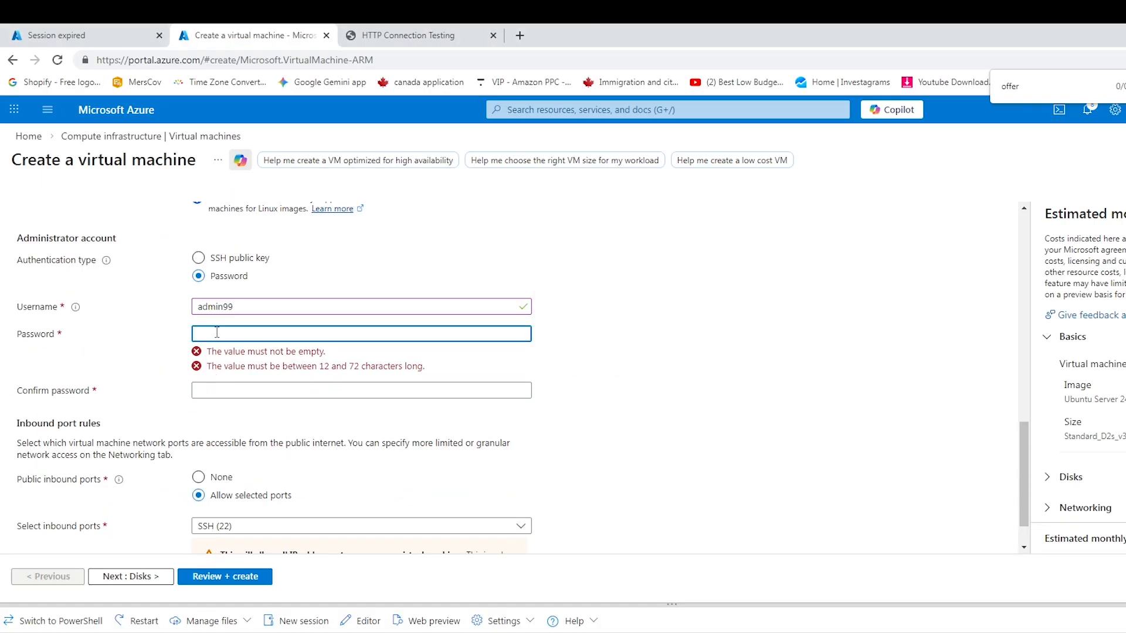
key(ctrl+v)
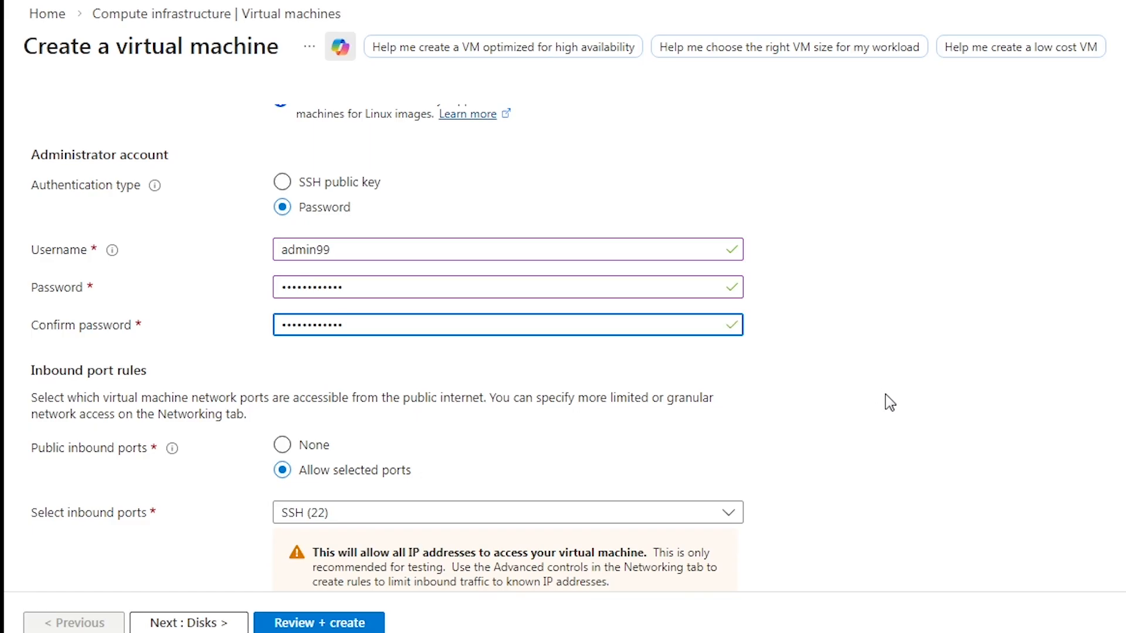
- Allow HTTP (80) and HTTPS (443) as public inbound ports in addition to SSH (22)
scroll(888, 403, down, 1)
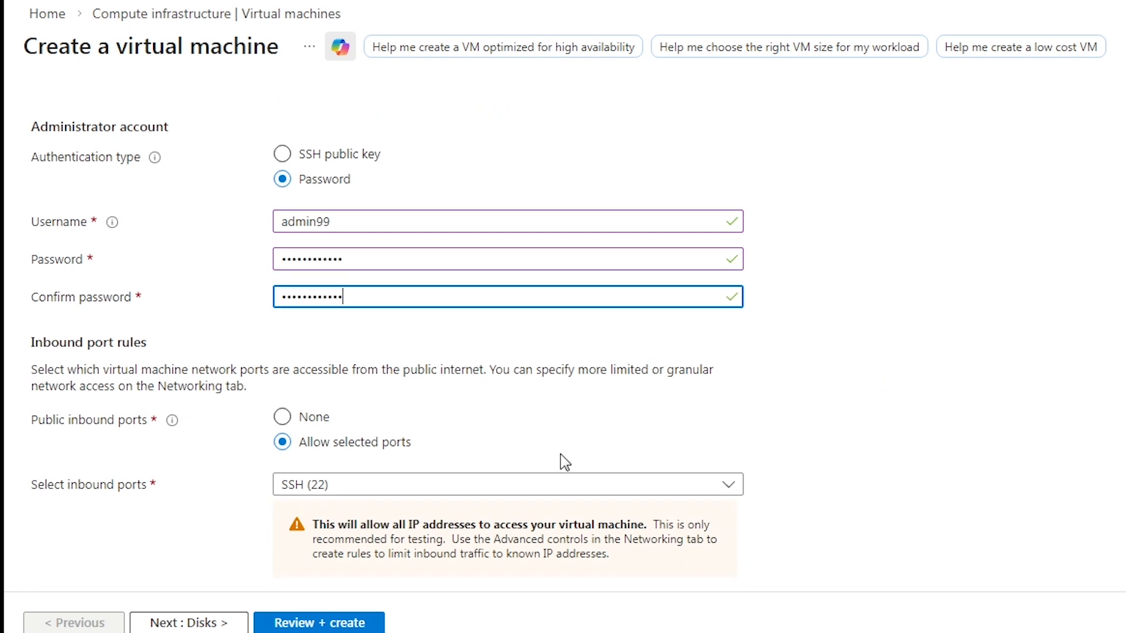
click(432, 494)
click(290, 512)
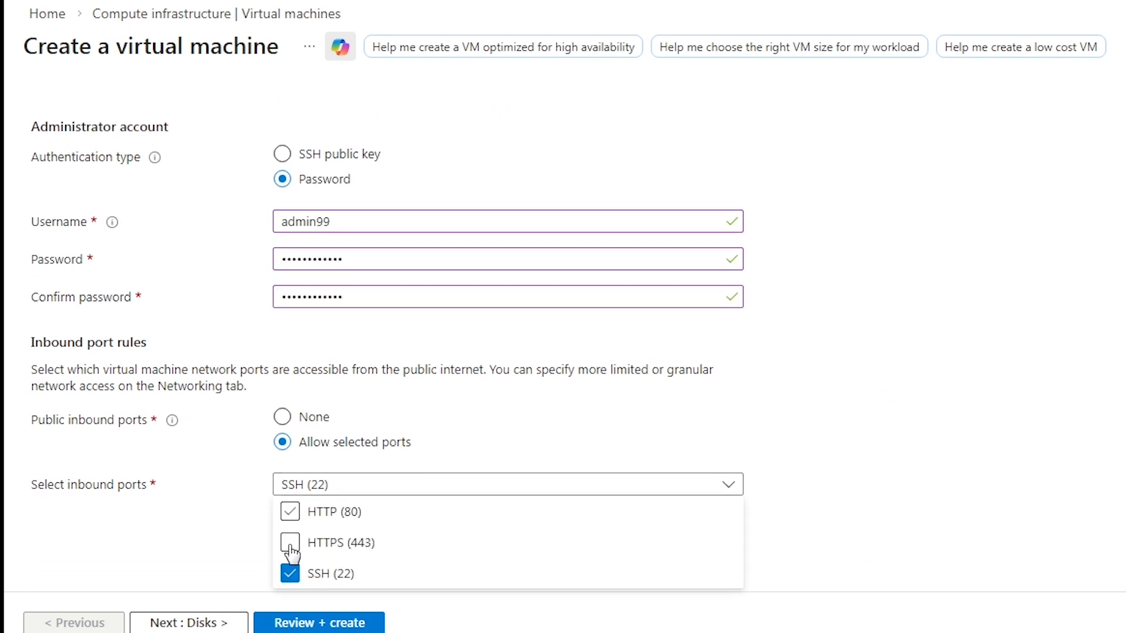
click(290, 542)
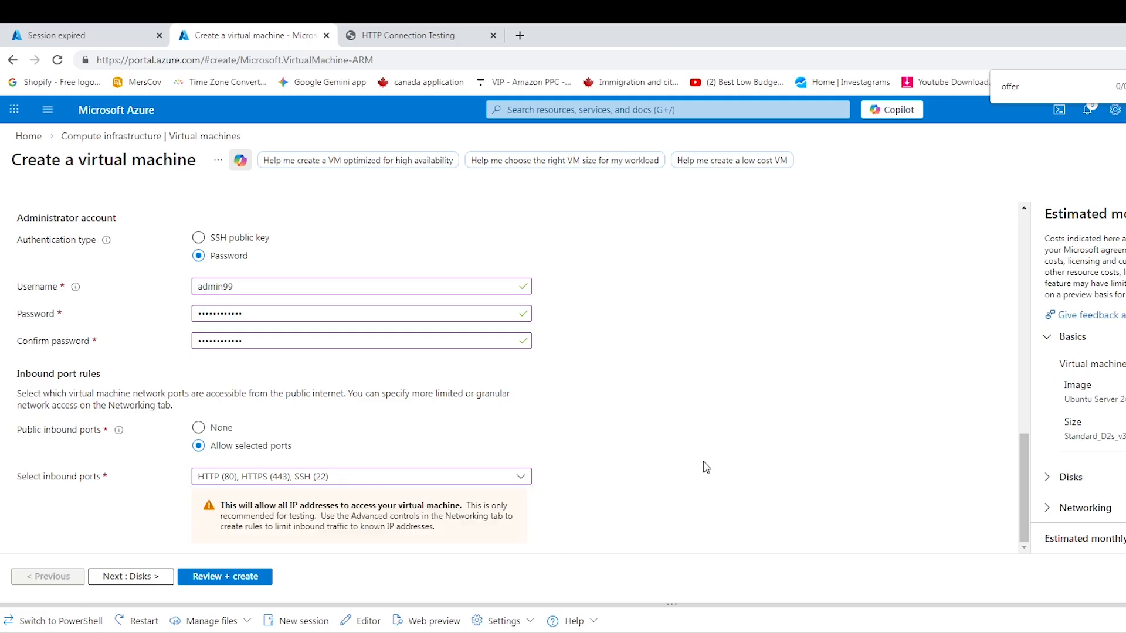
- Keep the default disk settings, place the VM in VM-Server-Subnet (10.0.3.0/26) and create the public IP XYZ-SERVER-1-PRIMARY-ip
click(136, 577)
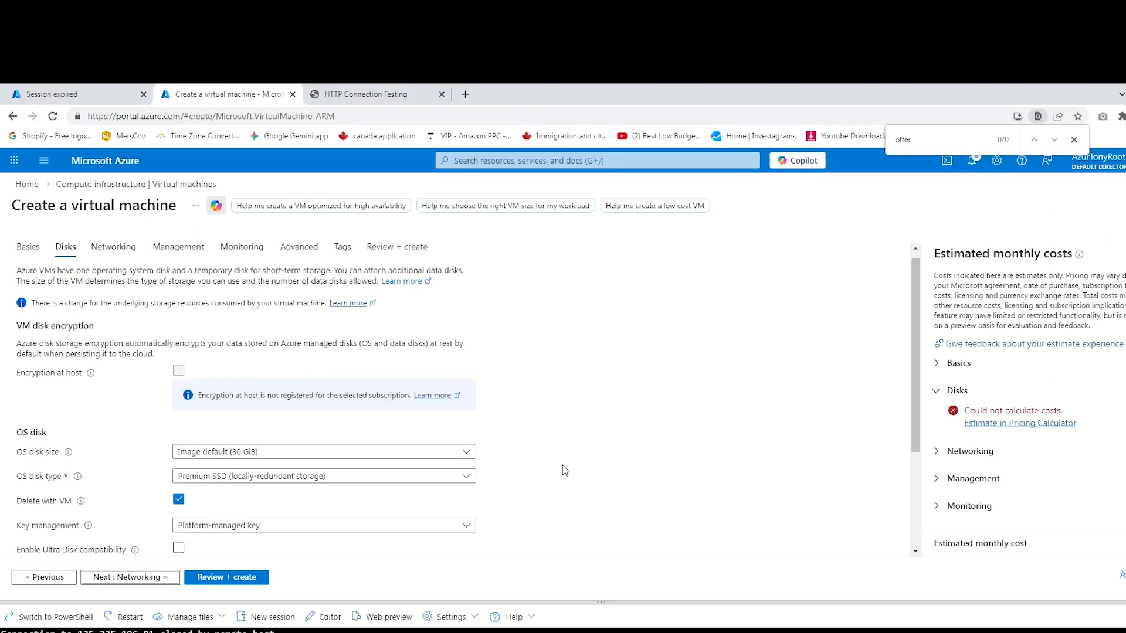
scroll(564, 470, down, 3)
click(130, 578)
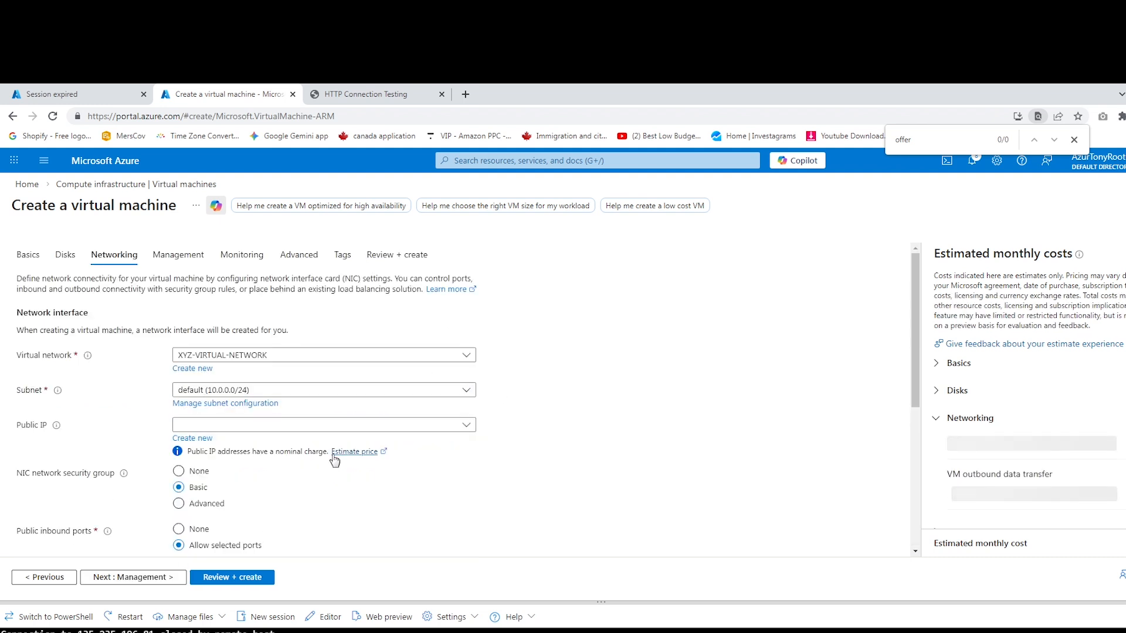
click(449, 391)
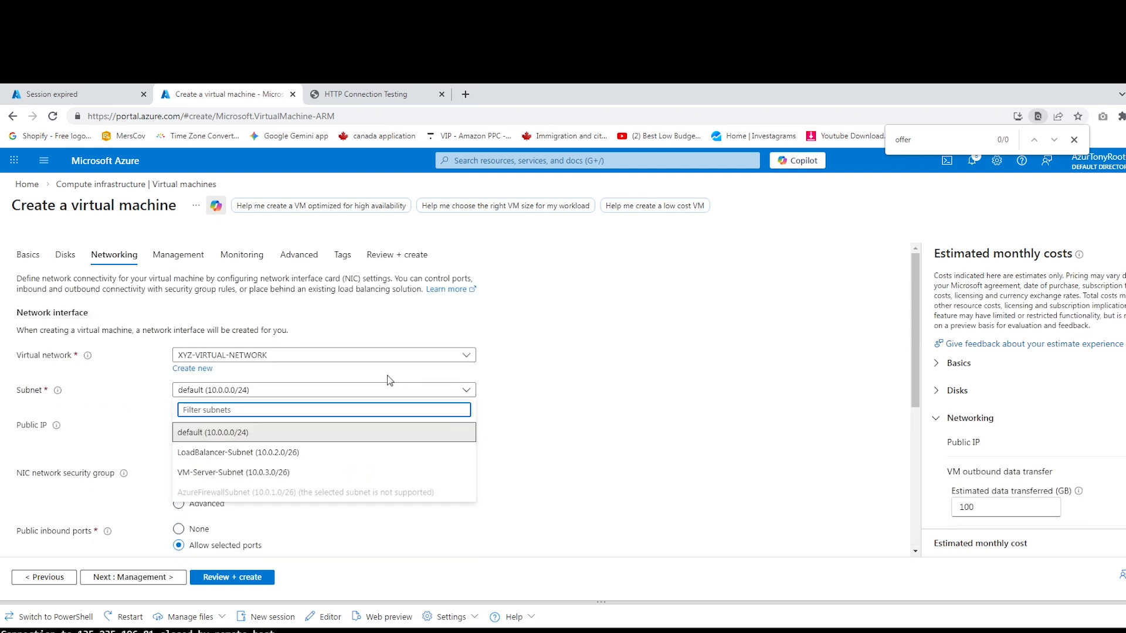
click(237, 474)
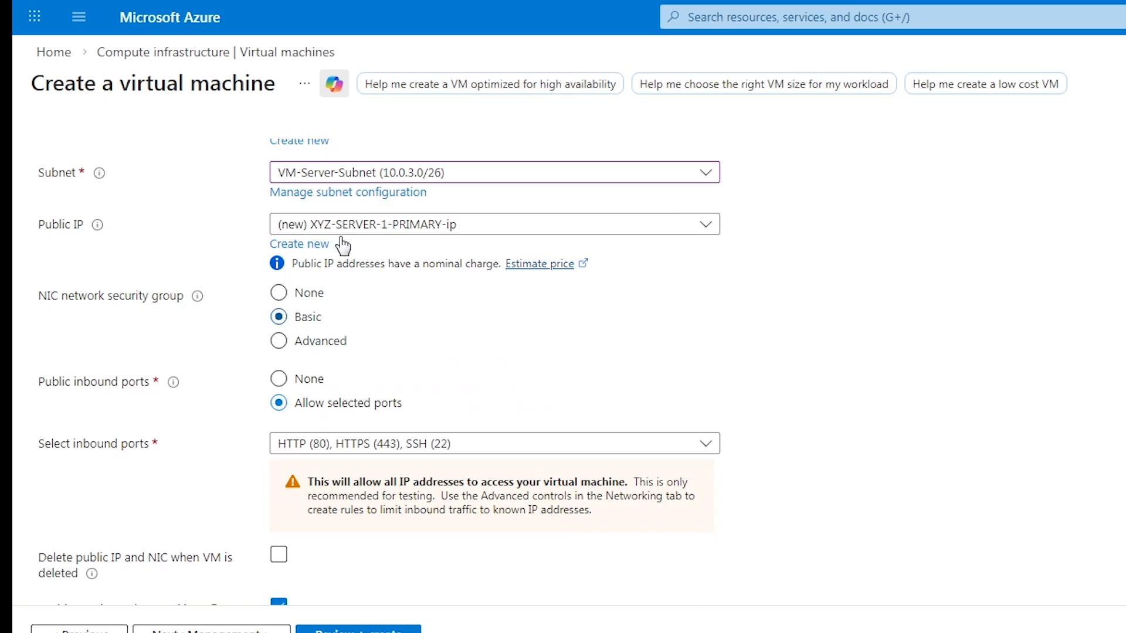
click(320, 245)
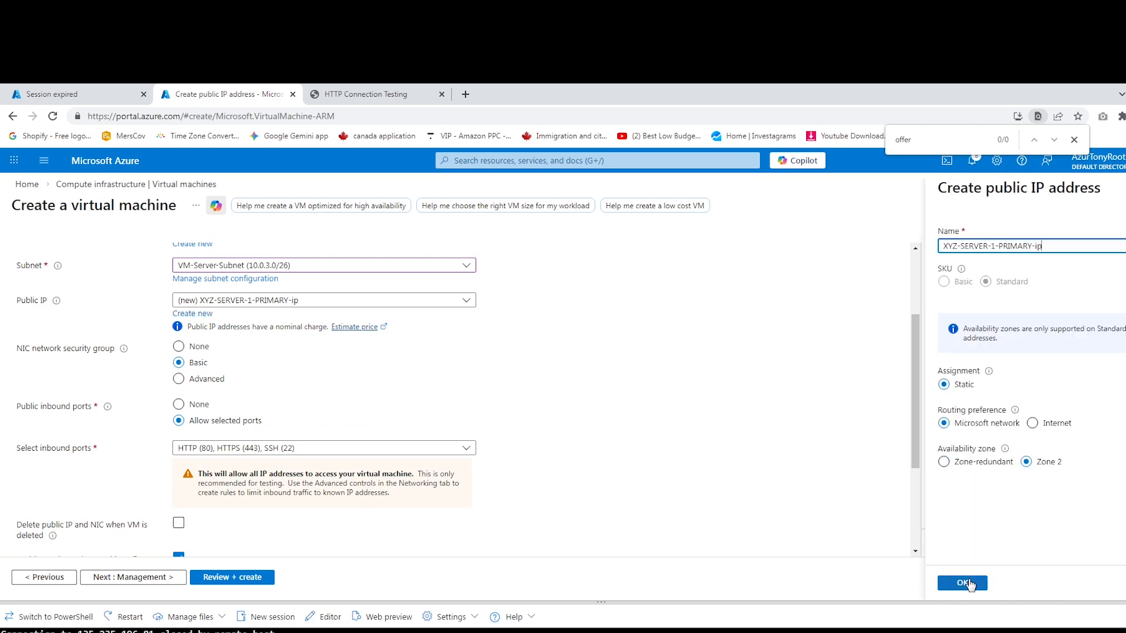
click(963, 583)
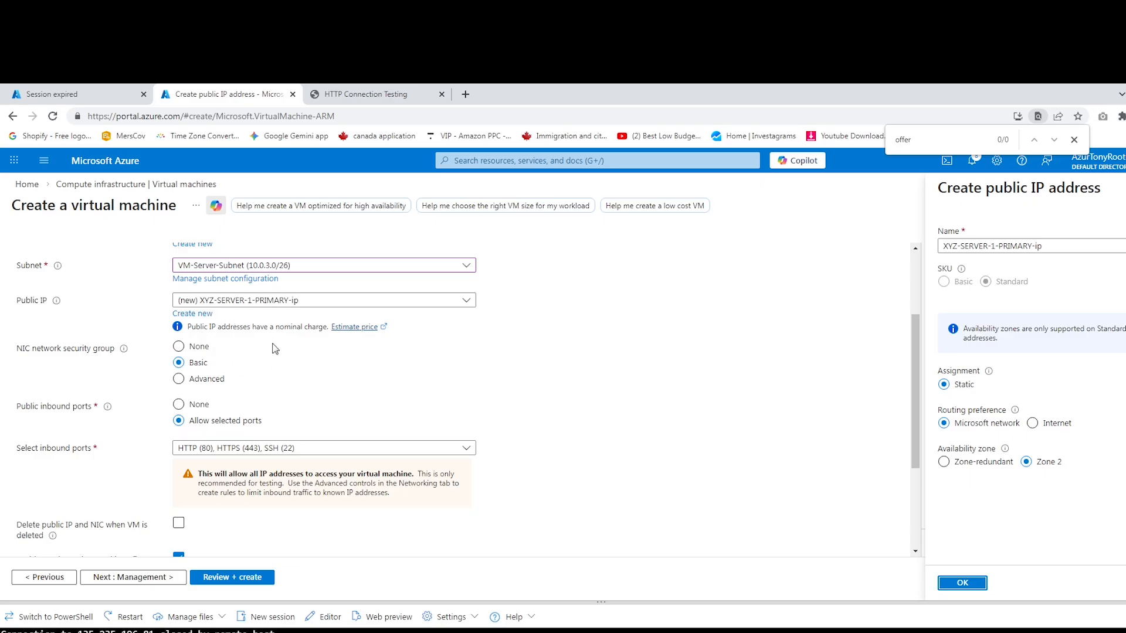
- Keep the defaults for load balancing, management, monitoring, advanced settings and tags, and create the virtual machine
scroll(302, 356, down, 1)
scroll(582, 359, down, 1)
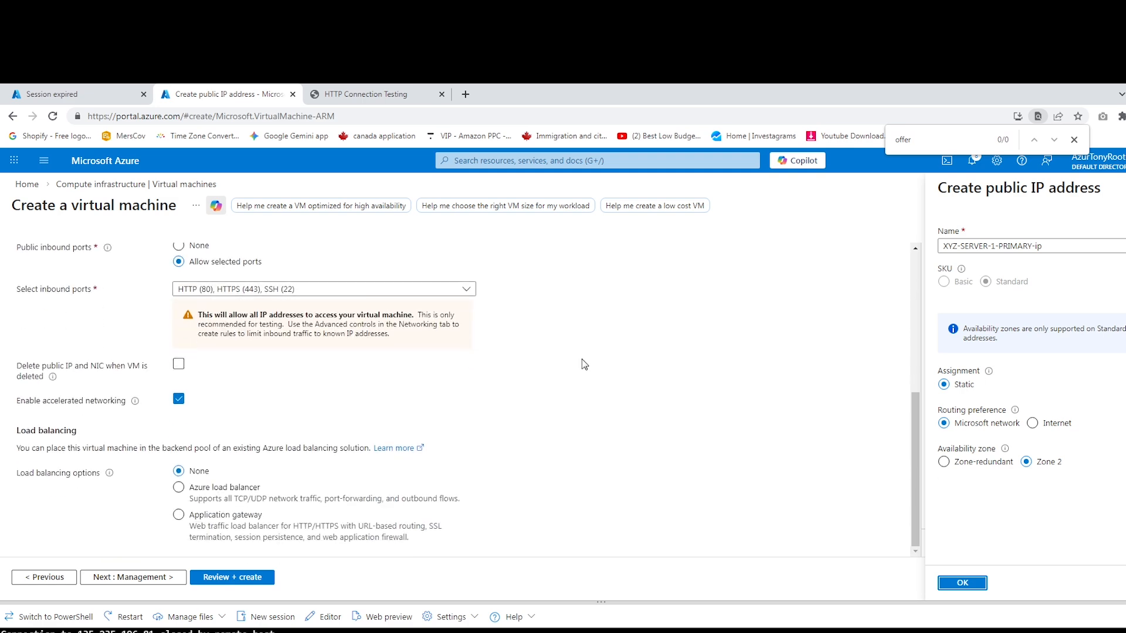
click(138, 579)
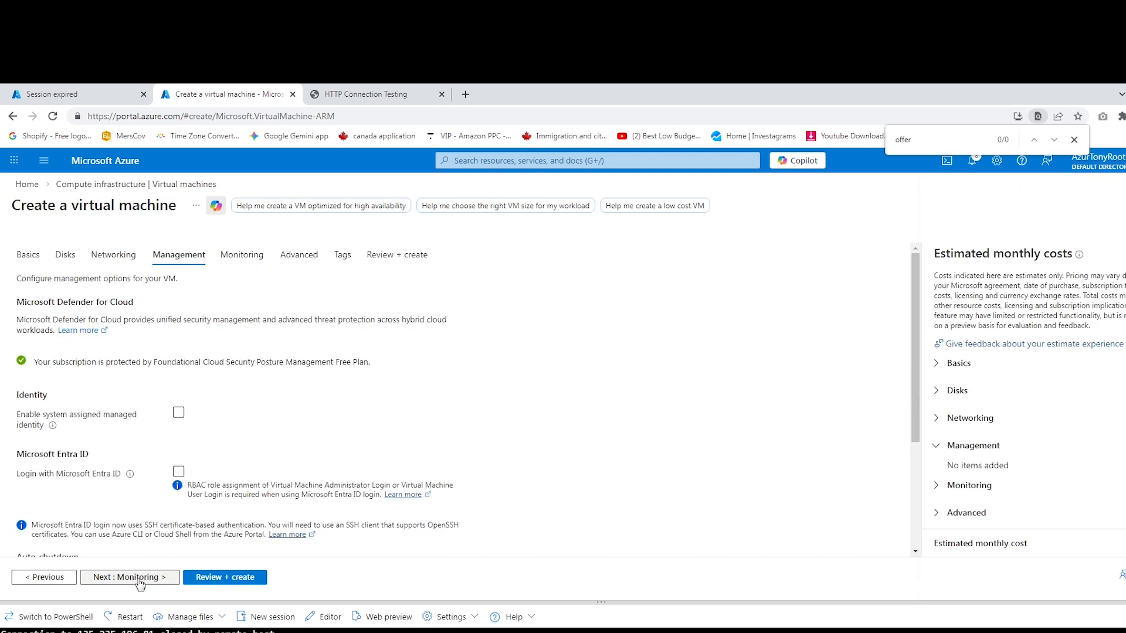
click(138, 579)
click(138, 579)
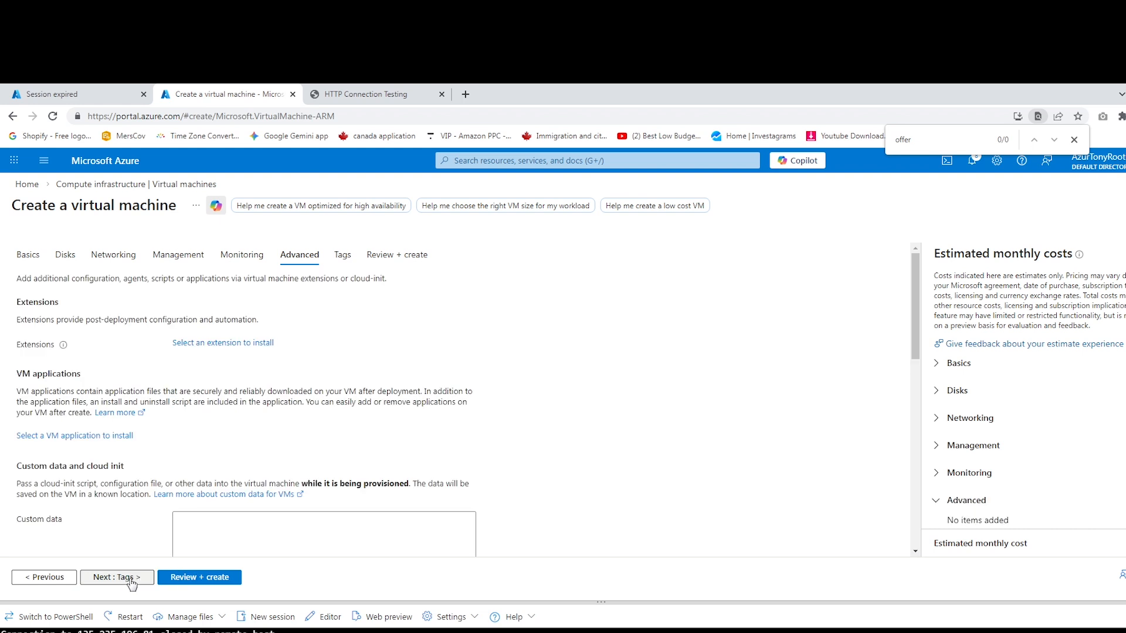
click(127, 580)
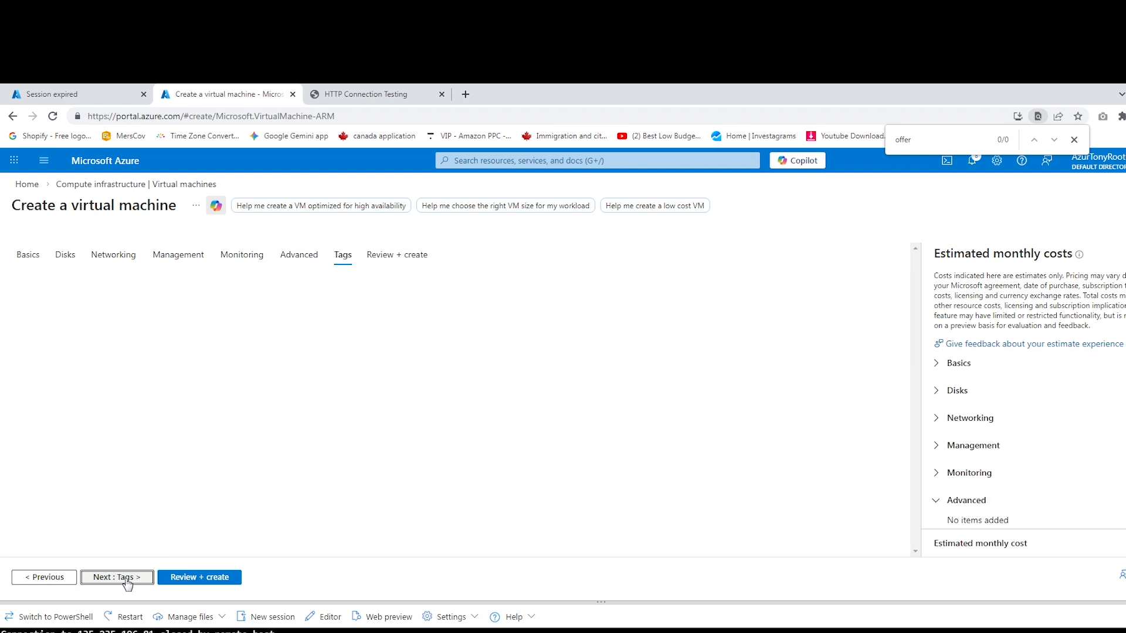
click(127, 581)
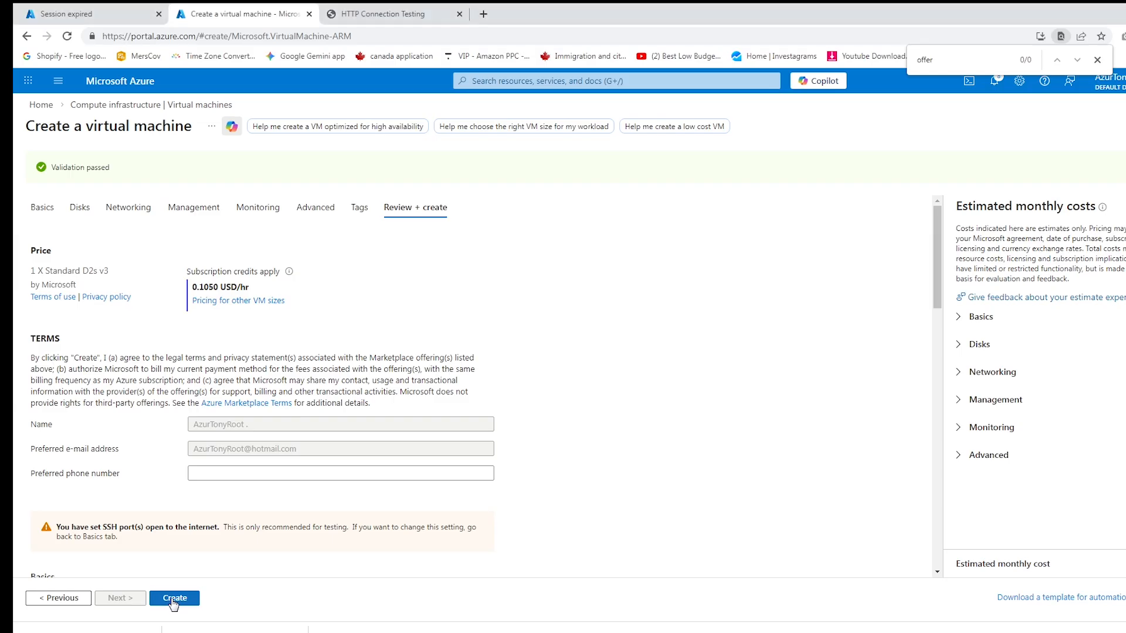
click(175, 598)
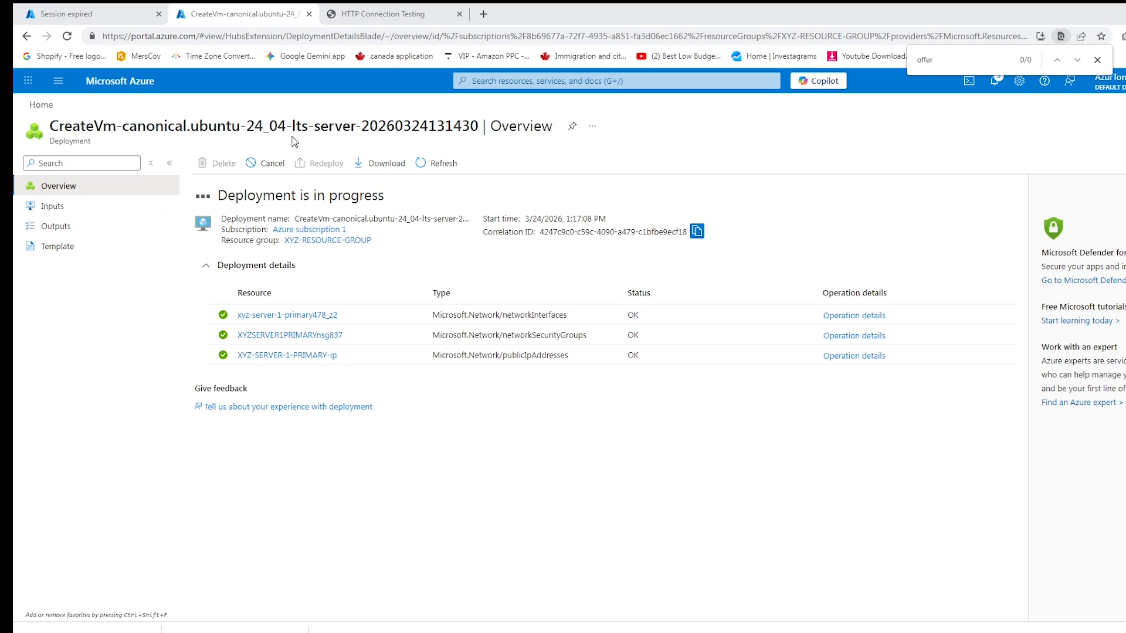
- Open the deployed XYZ-SERVER-1-PRIMARY virtual machine and bring up its connection options
drag(220, 196, 435, 207)
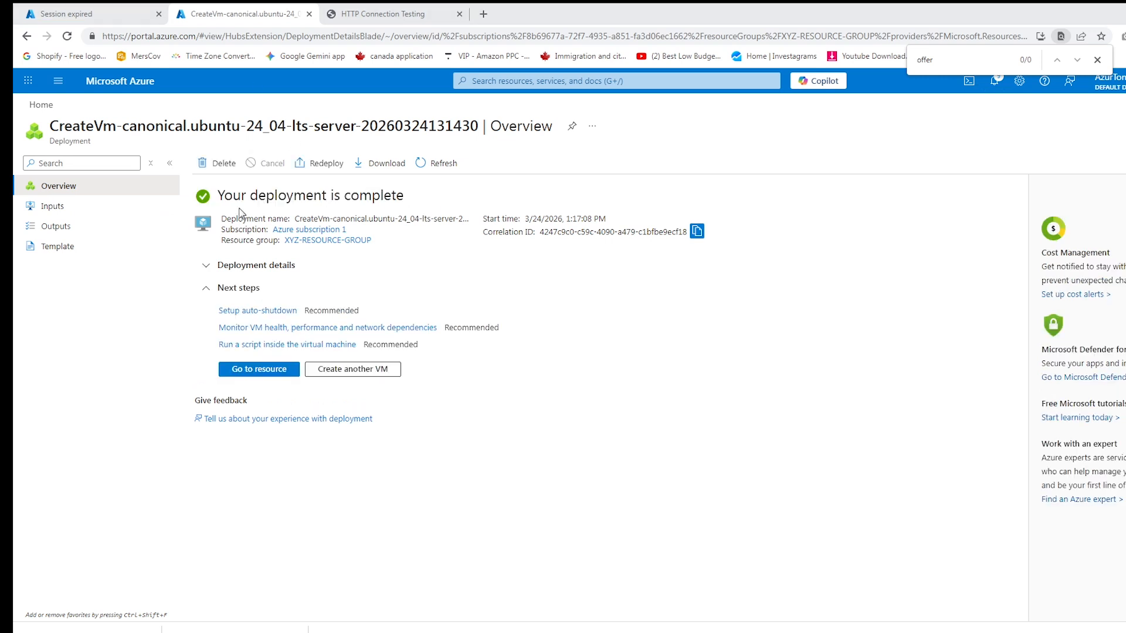
click(259, 372)
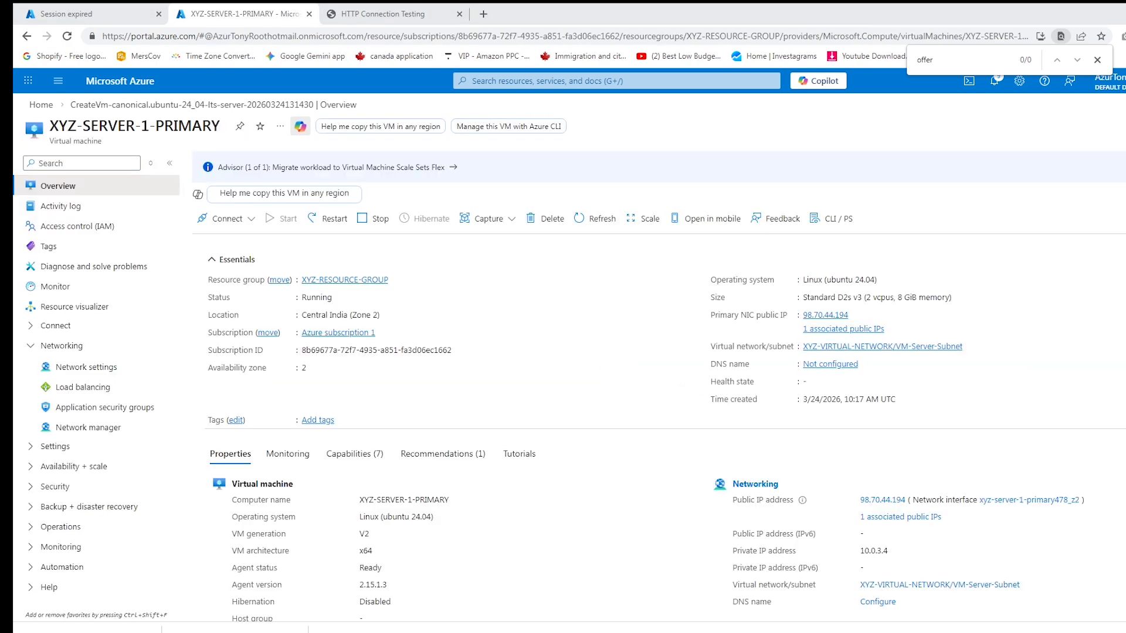
click(227, 219)
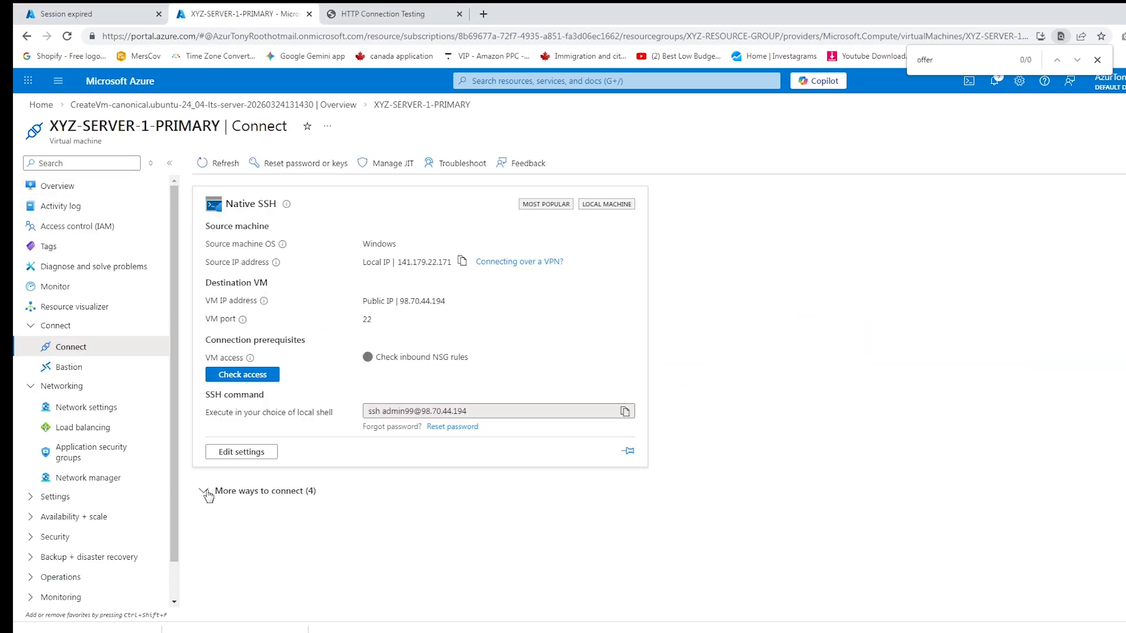
- Choose SSH using Azure CLI for XYZ-SERVER-1-PRIMARY, then configure its connection prerequisites and check access
scroll(278, 560, down, 1)
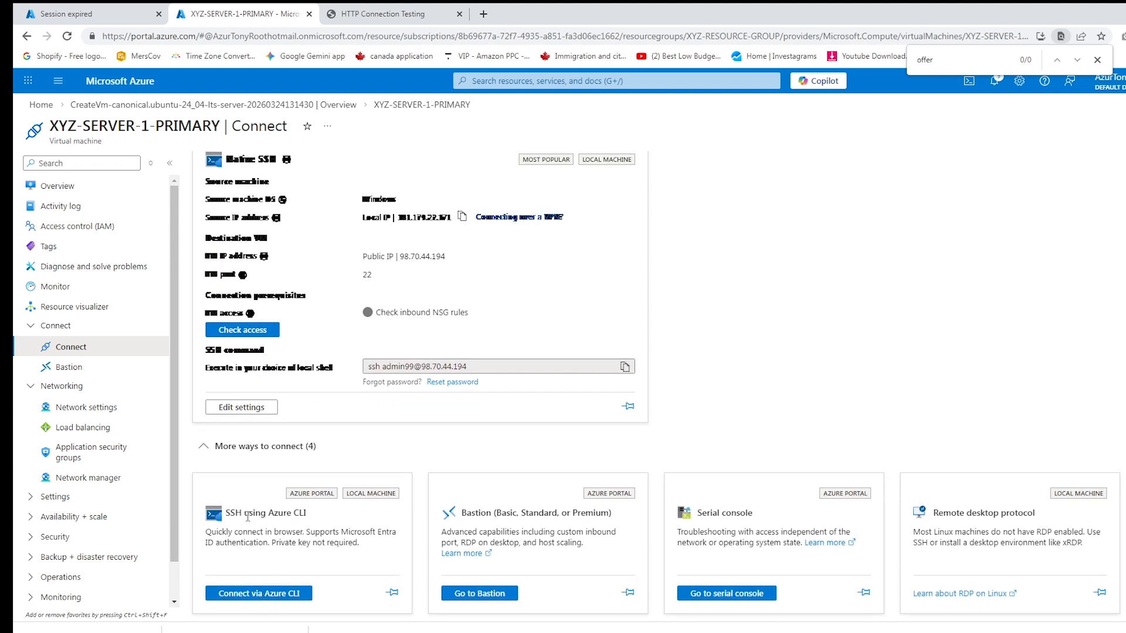
click(260, 595)
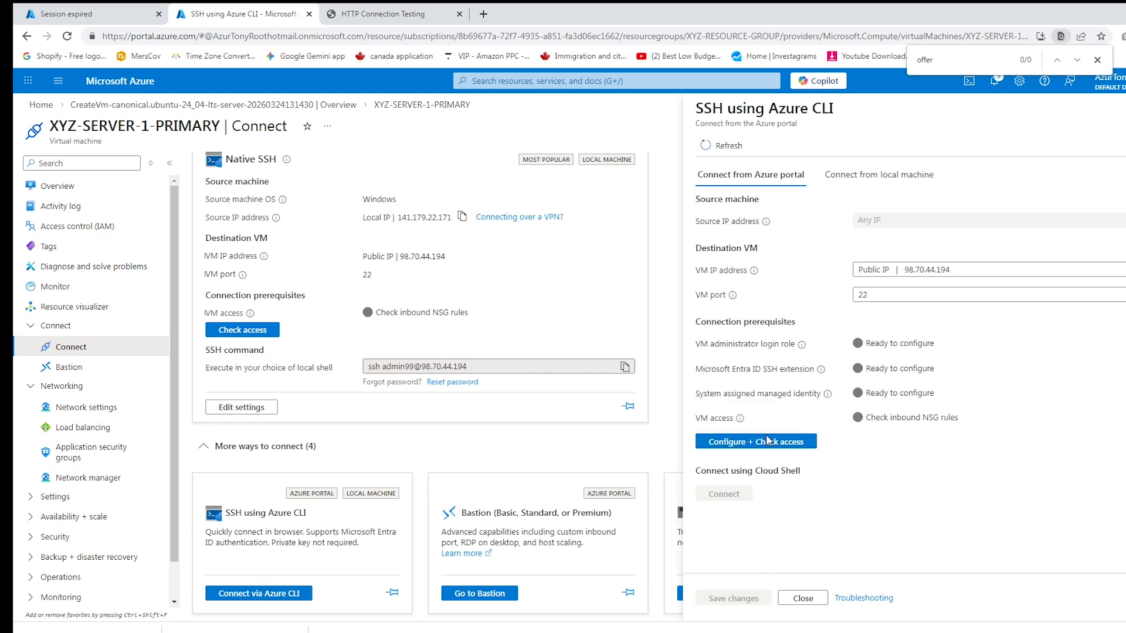
click(768, 444)
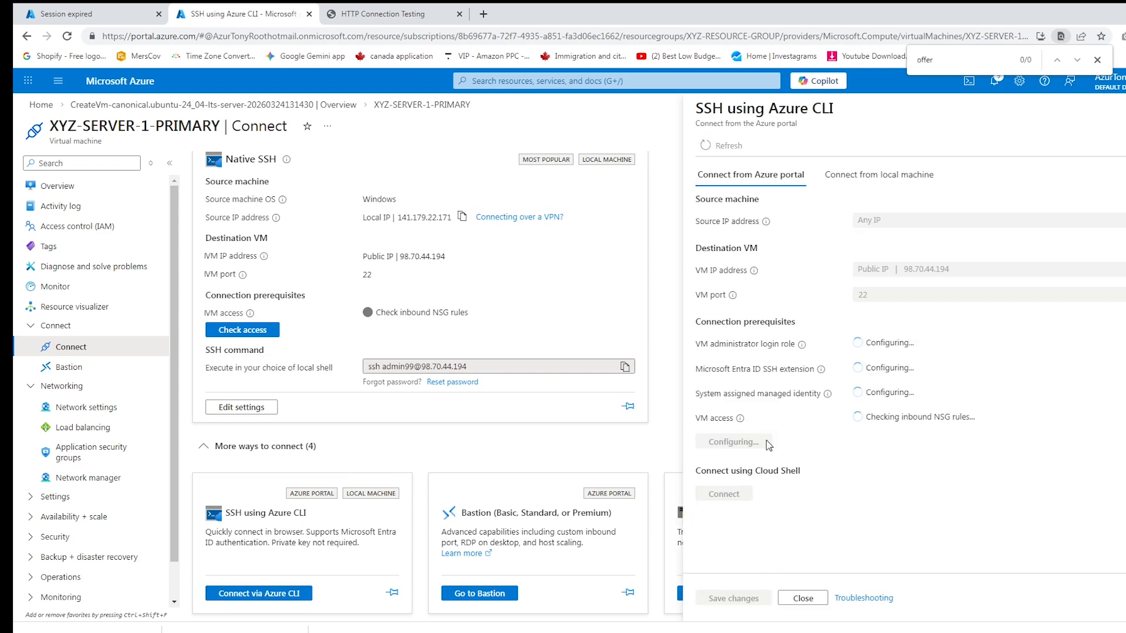
- Connect to XYZ-SERVER-1-PRIMARY through Cloud Shell, answering yes to trust the host's key fingerprint
text(yes)
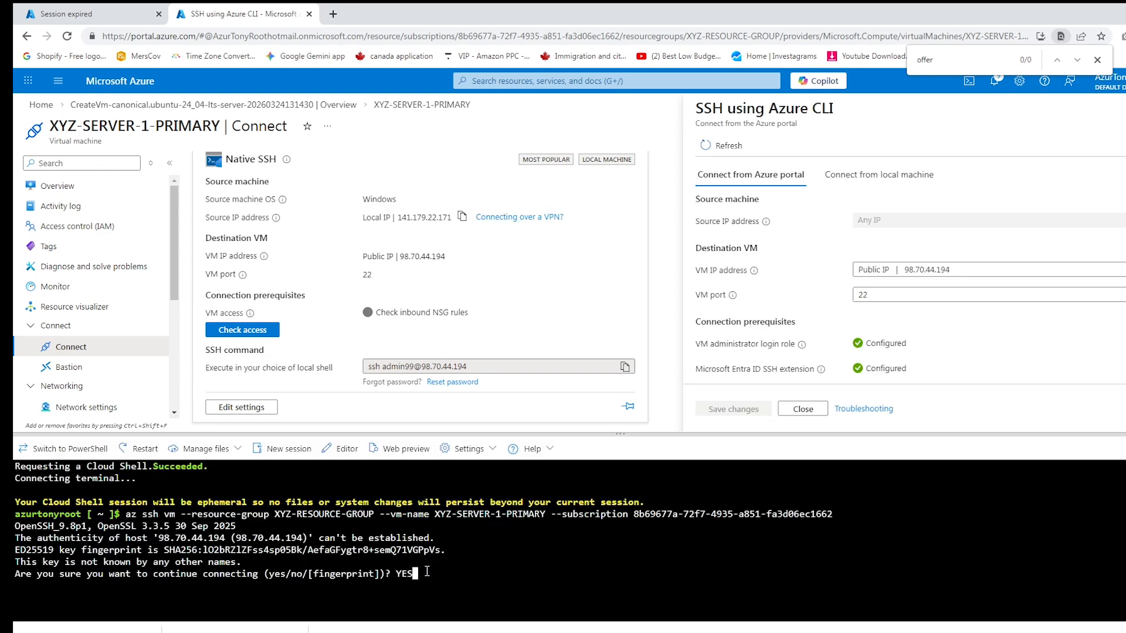
key(BackSpace)
key(BackSpace)
key(BackSpace)
text(yes)
key(Return)
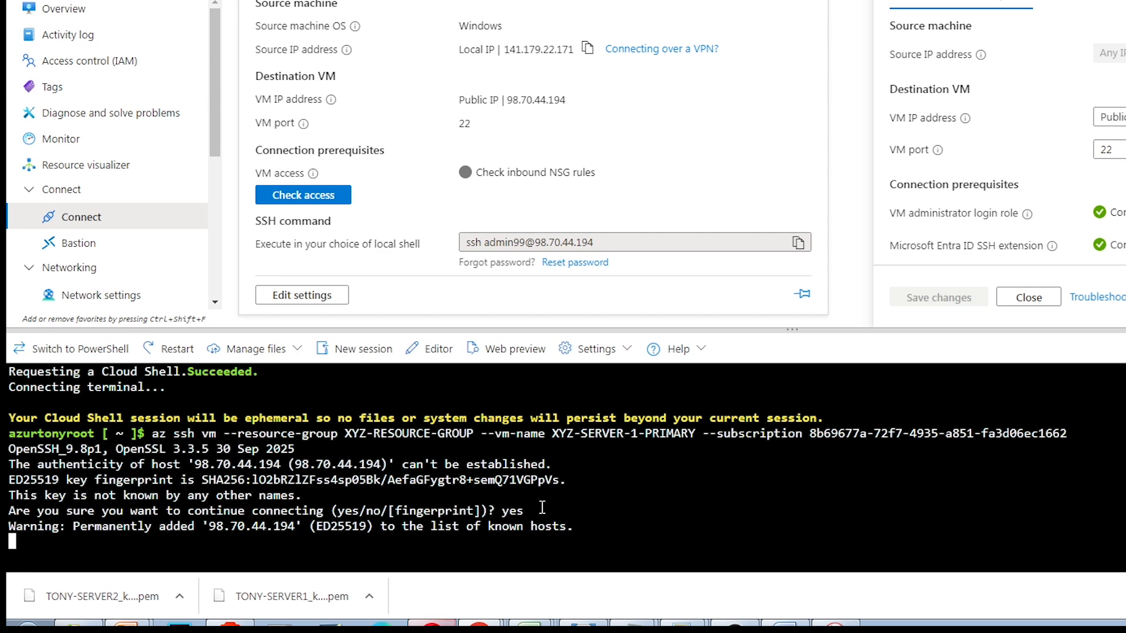
key(Return)
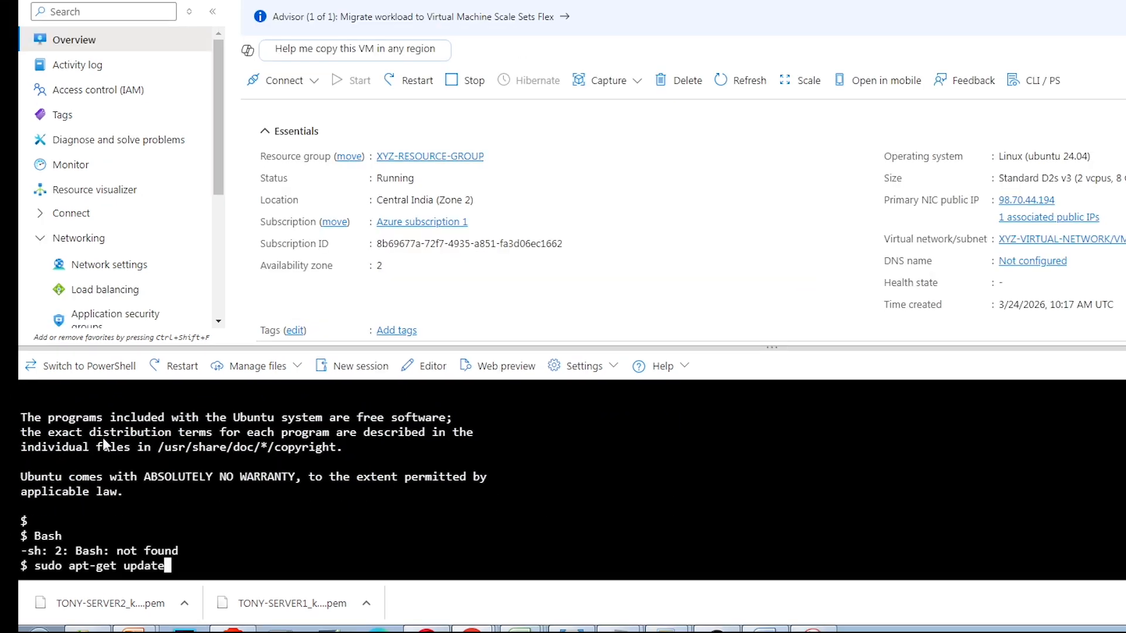
- Run sudo apt-get update on the VM, start a bash shell and run the copied command in it
key(Return)
text(bash)
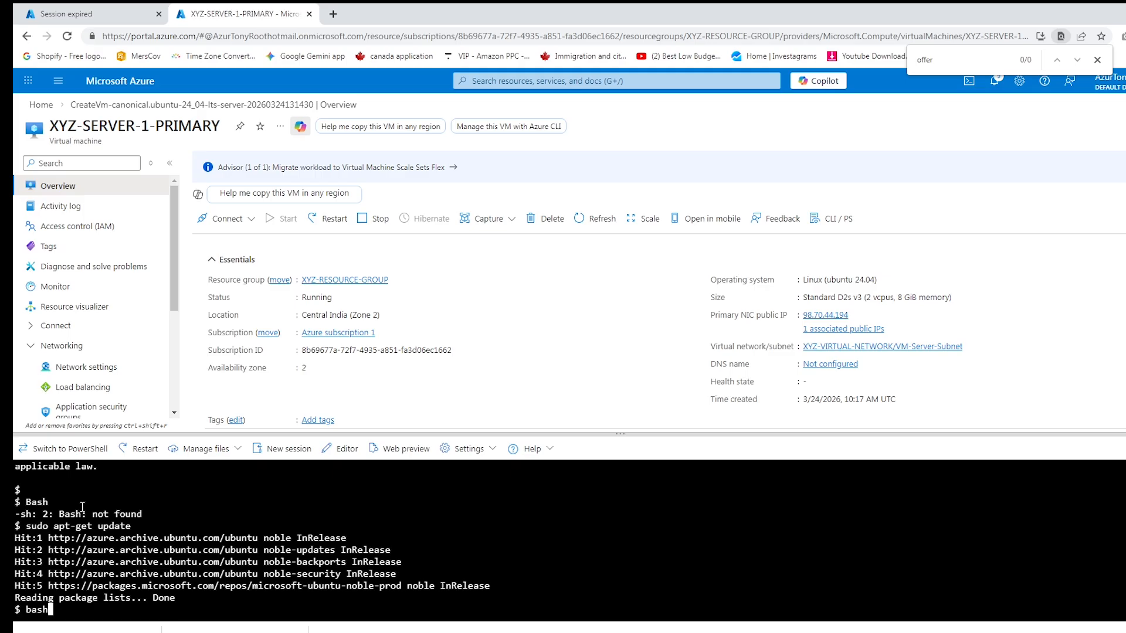
key(Return)
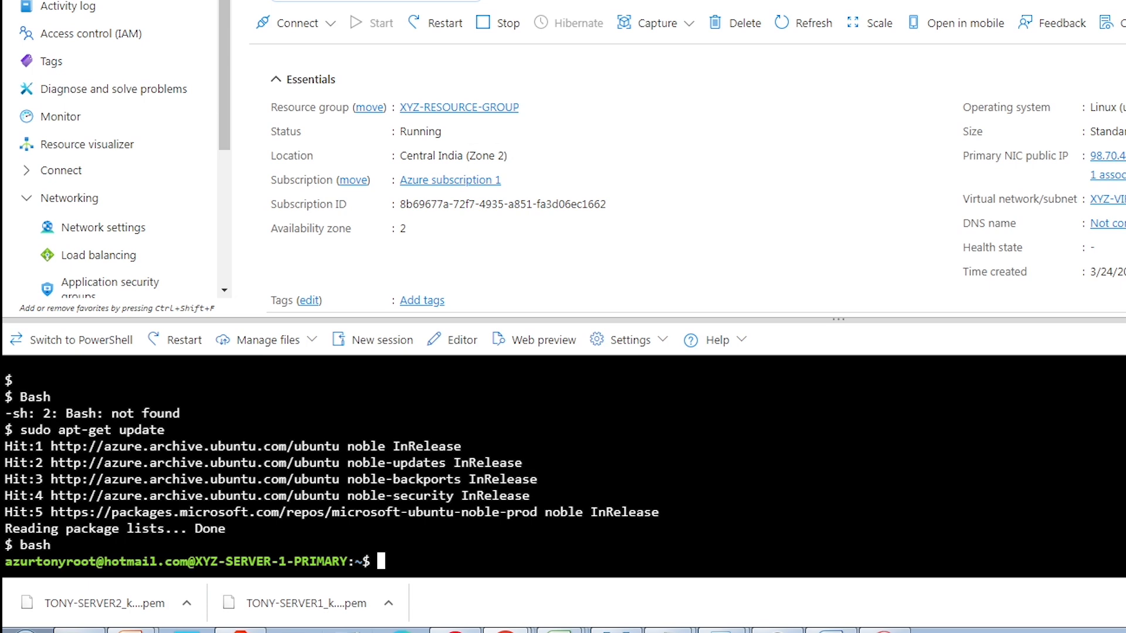
right_click(404, 560)
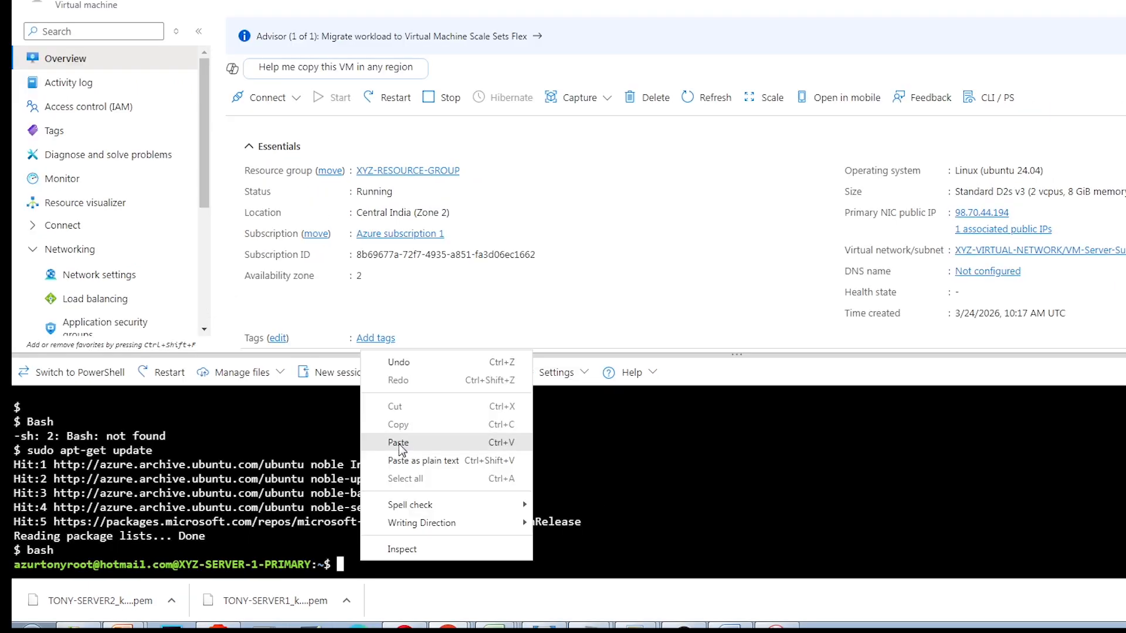
click(399, 443)
key(Return)
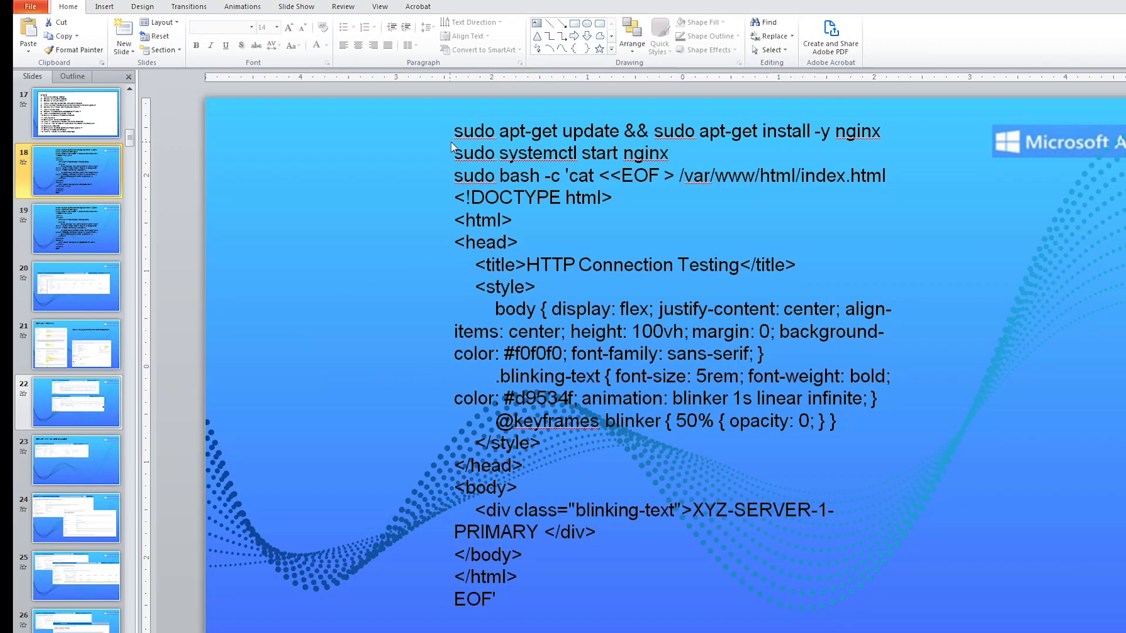
- Copy the nginx setup script with the XYZ-SERVER-1-PRIMARY test page from the PowerPoint slide and paste it into the VM's bash shell
drag(457, 129, 562, 600)
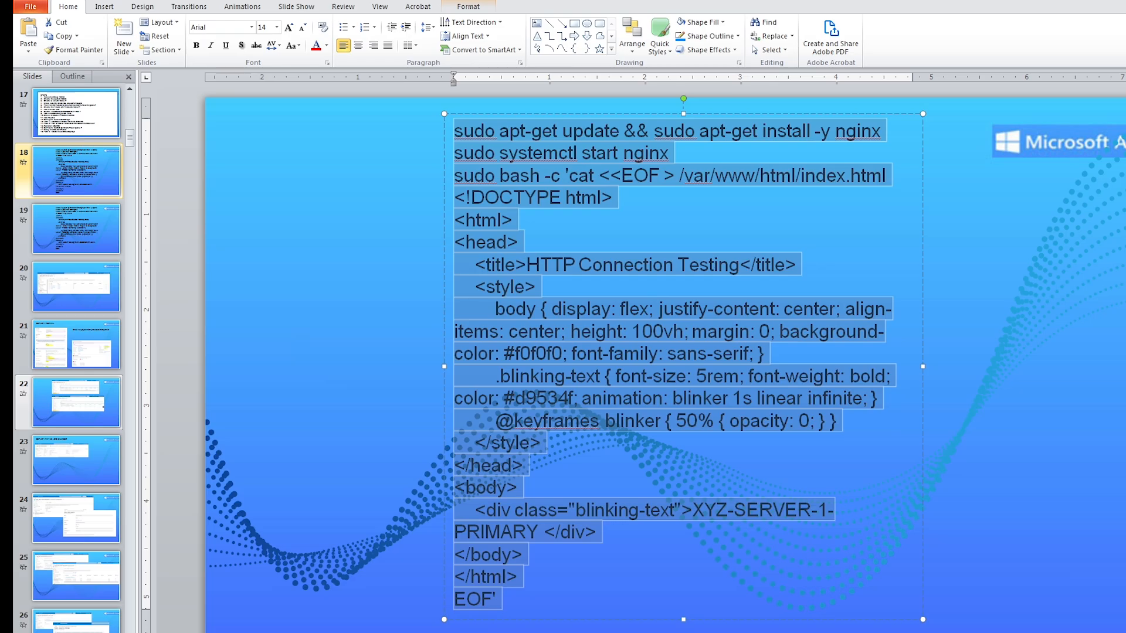
key(alt+Tab)
right_click(381, 556)
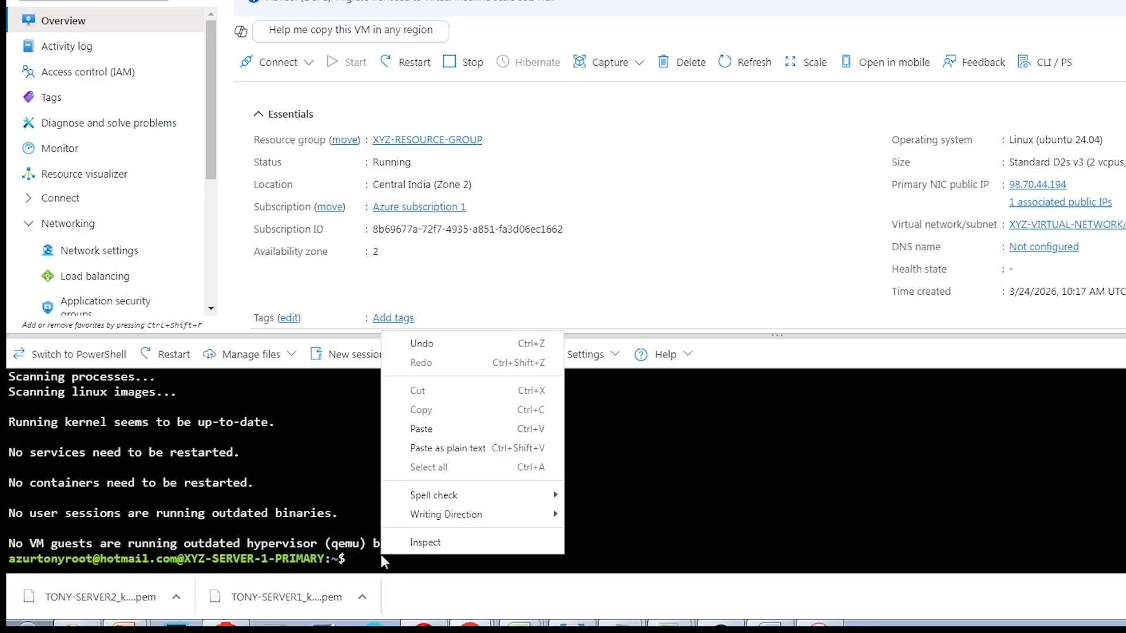
click(421, 429)
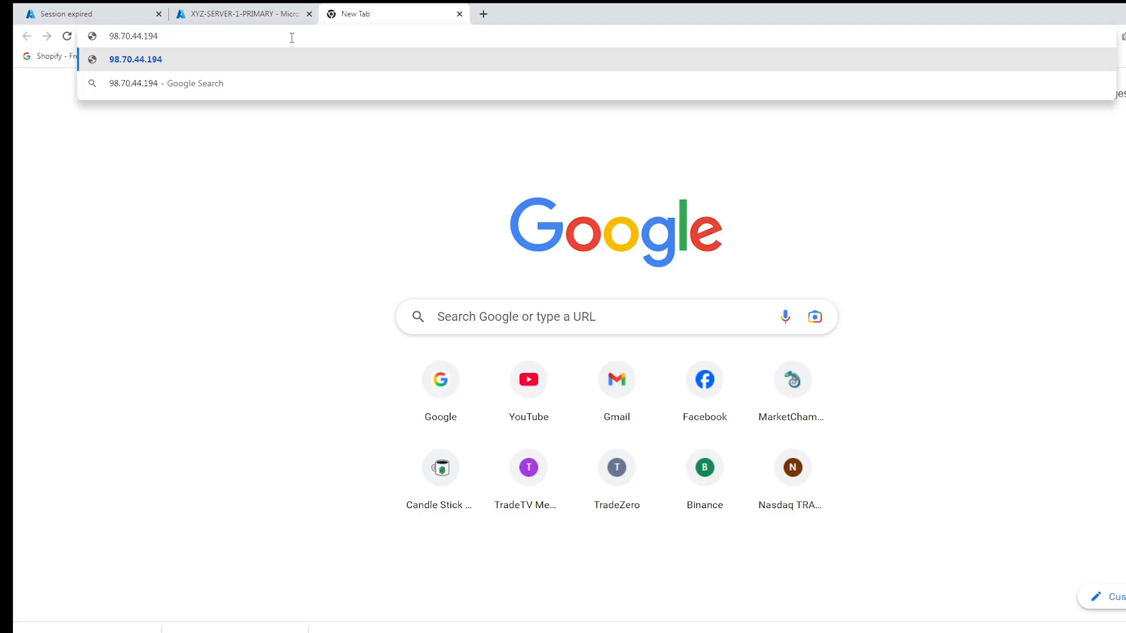
- Open 98.70.44.194 in the browser and check the web page served by the primary server
key(Return)
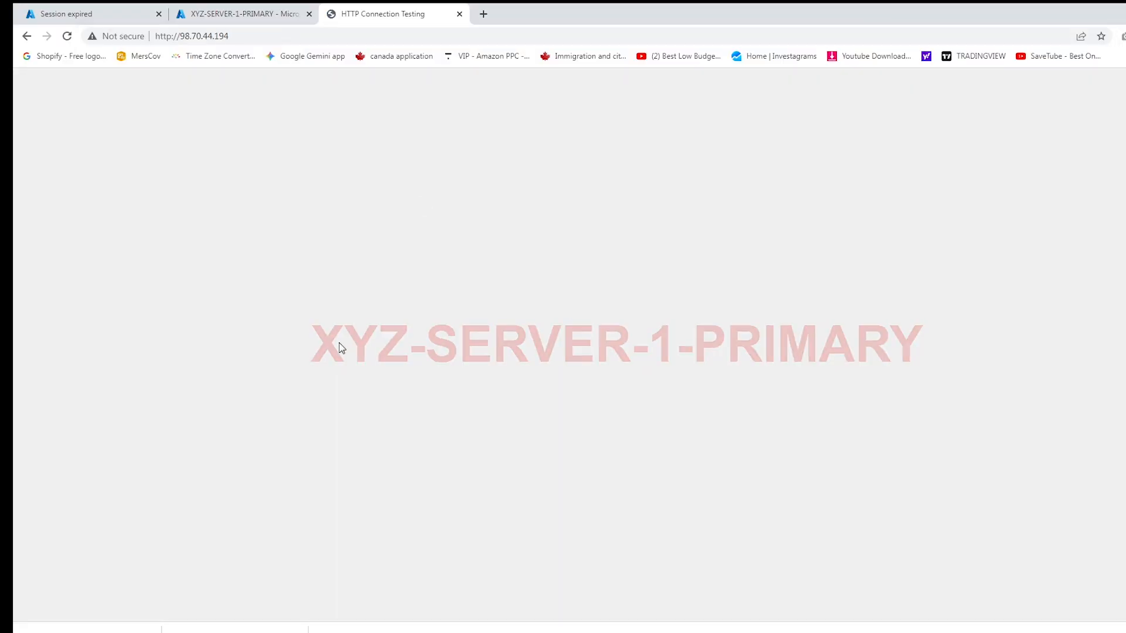
drag(332, 343, 855, 346)
click(610, 282)
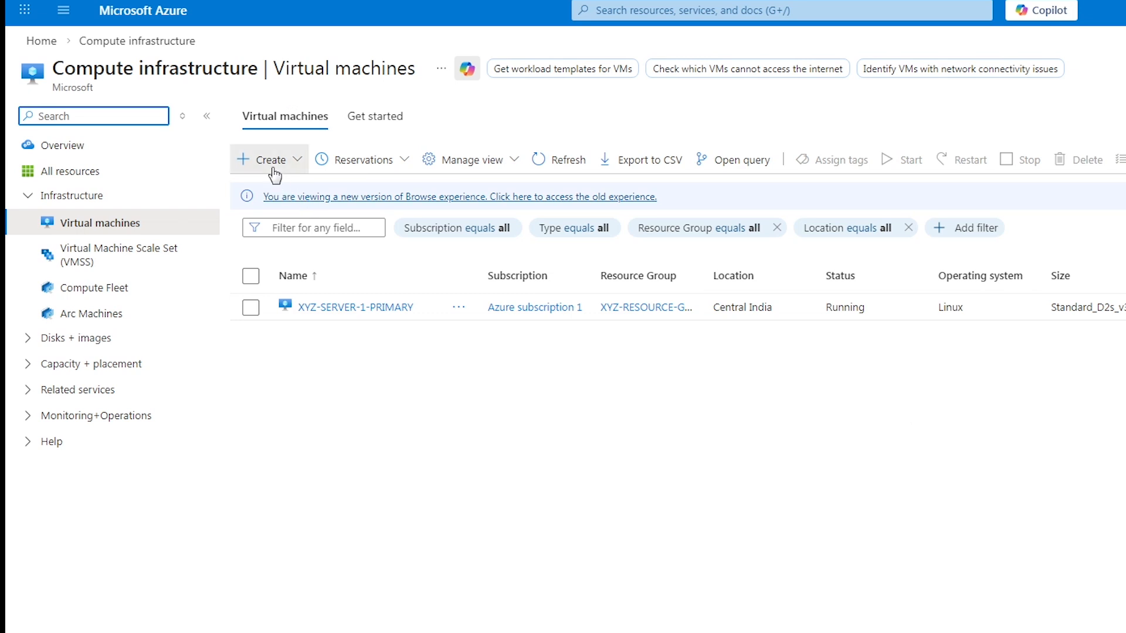
- Start a new virtual machine in XYZ-RESOURCE-GROUP and name it XYZ-SERVER-2-SECONDARY
click(277, 171)
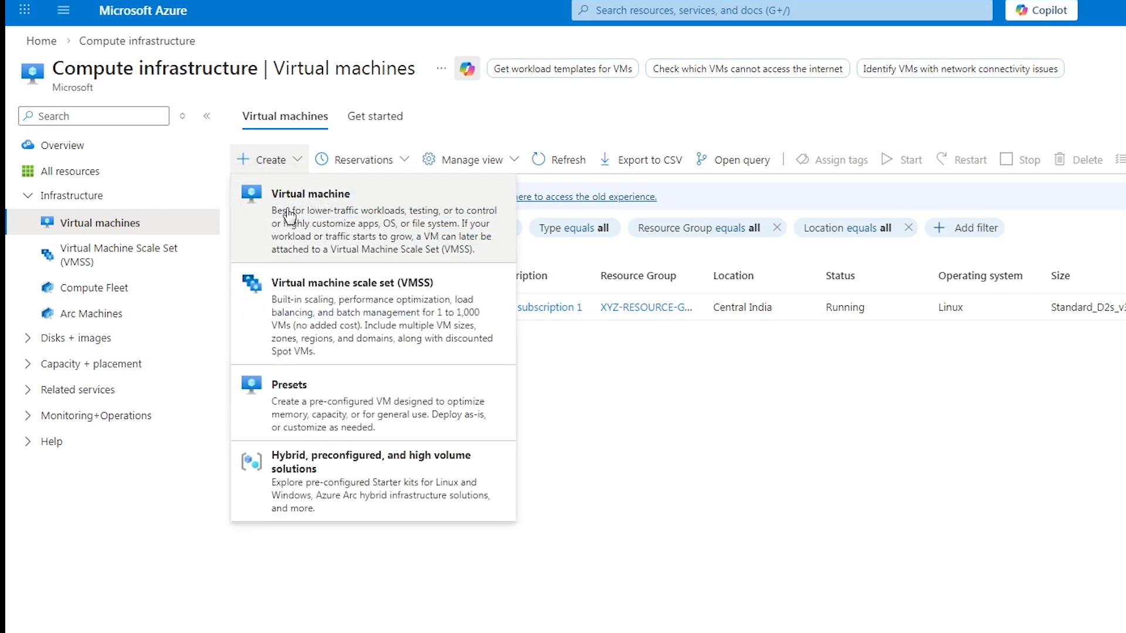
click(289, 217)
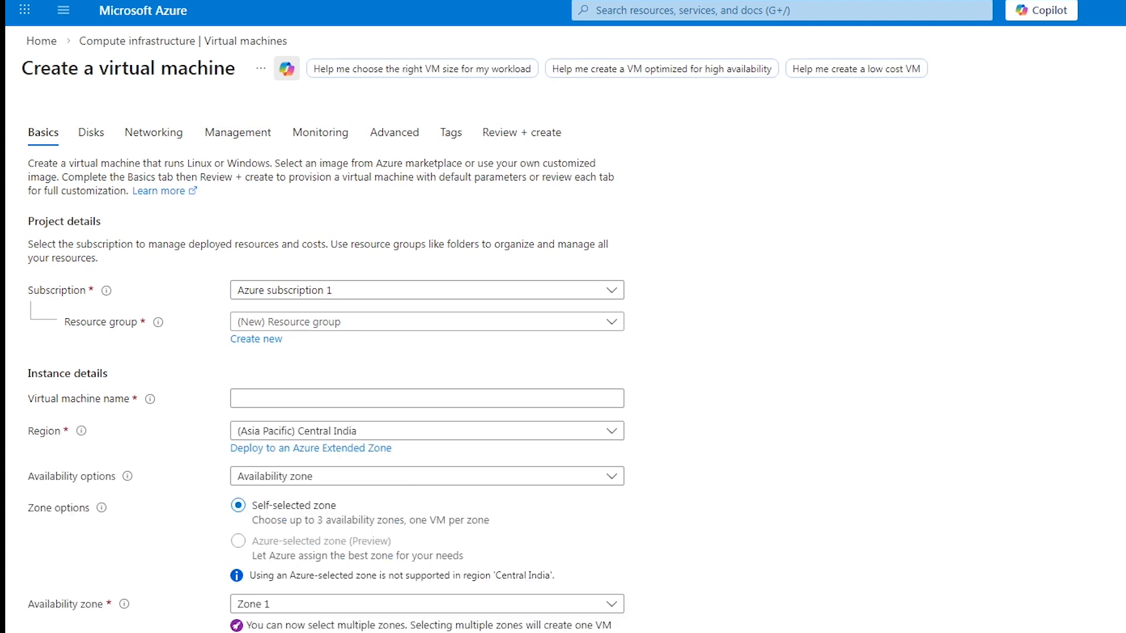
click(327, 328)
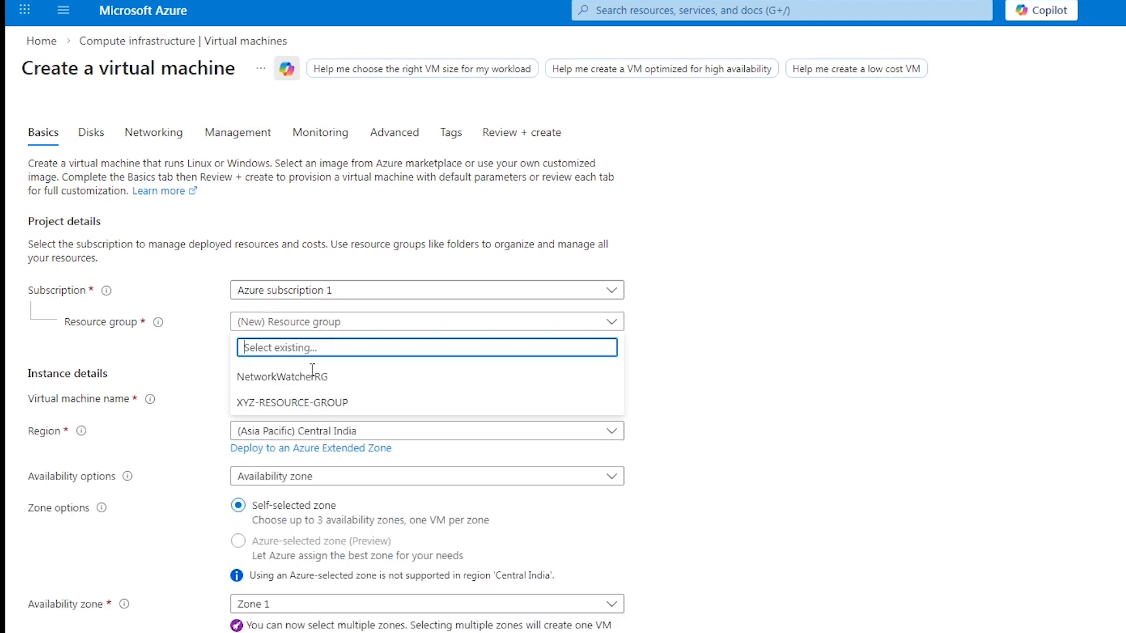
click(308, 405)
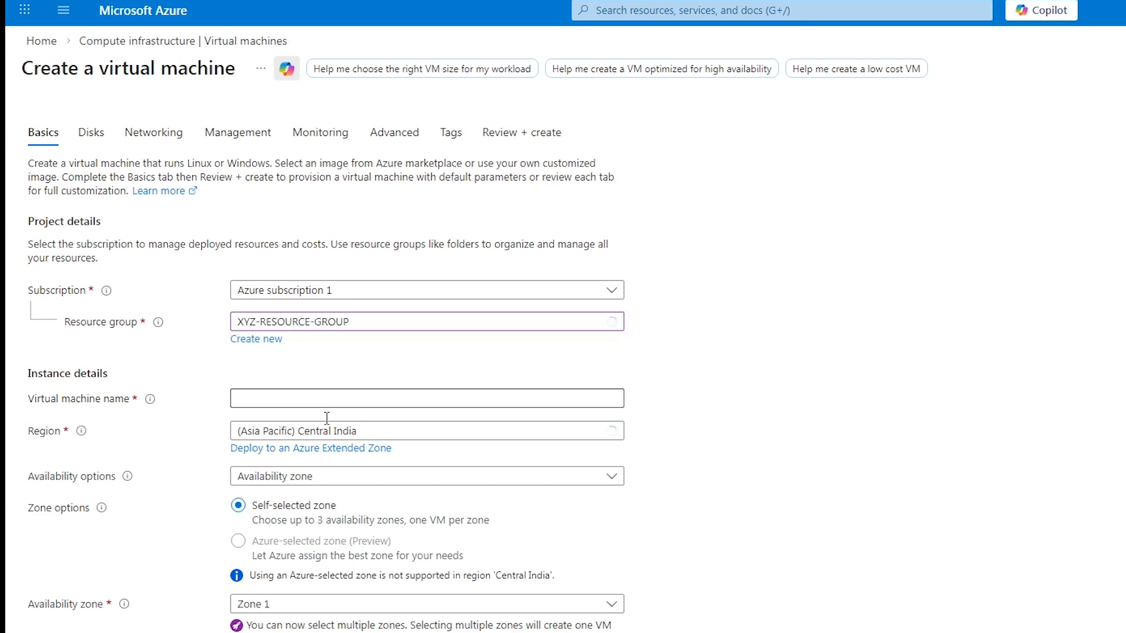
click(270, 401)
text(XYZ-SERVER-2-SECONDARY)
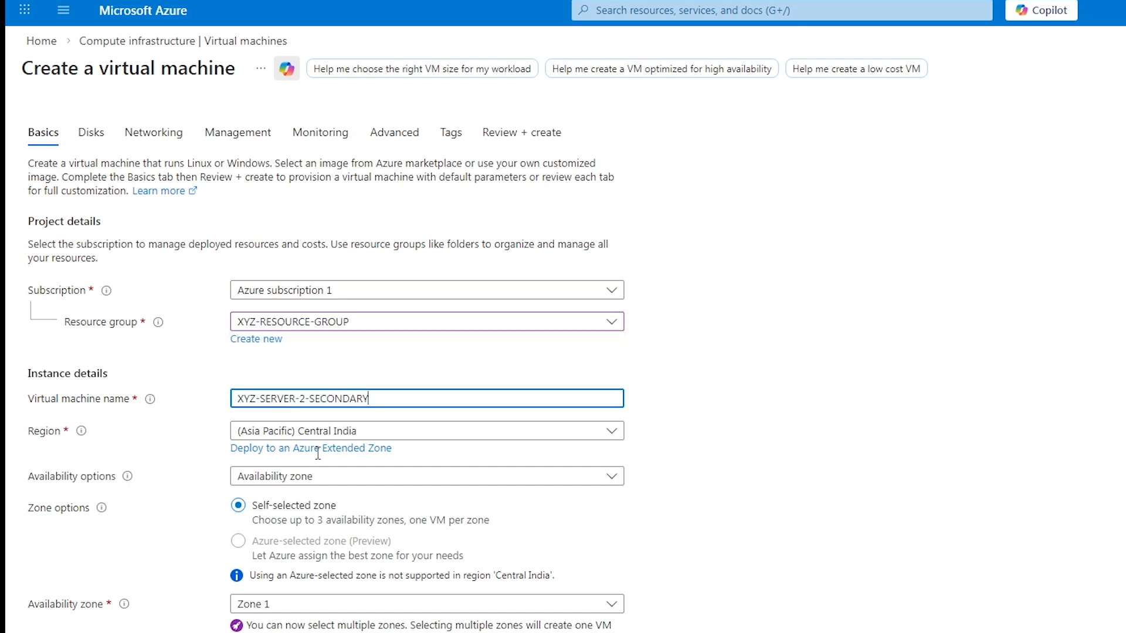
- Set the secondary server's availability zone to Zone 3 only, replacing Zone 1
scroll(716, 495, down, 2)
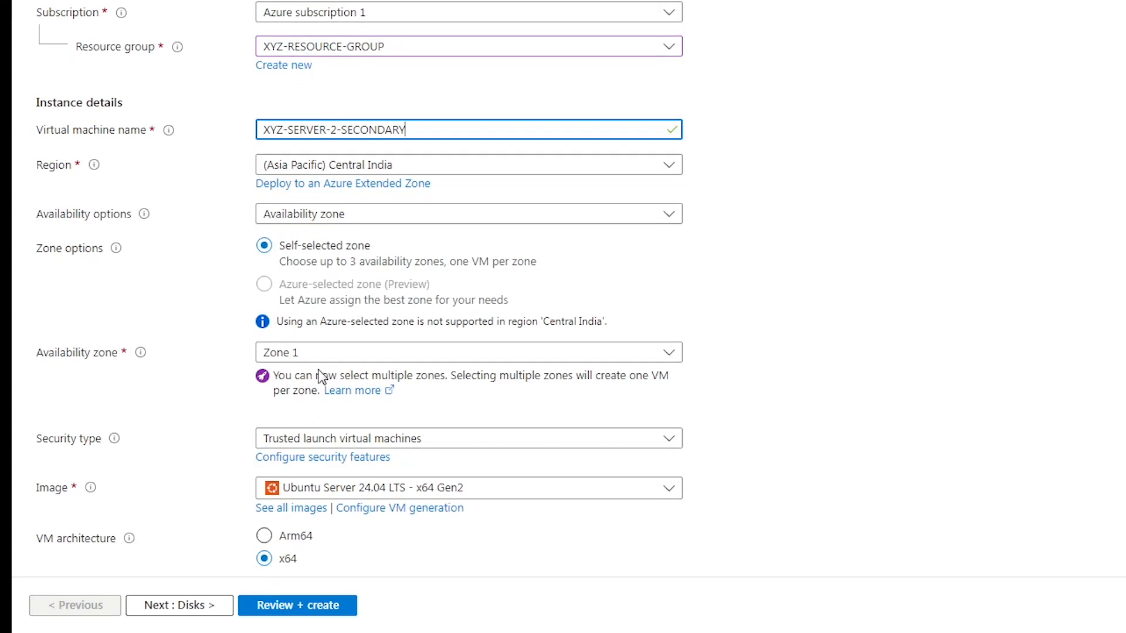
click(320, 357)
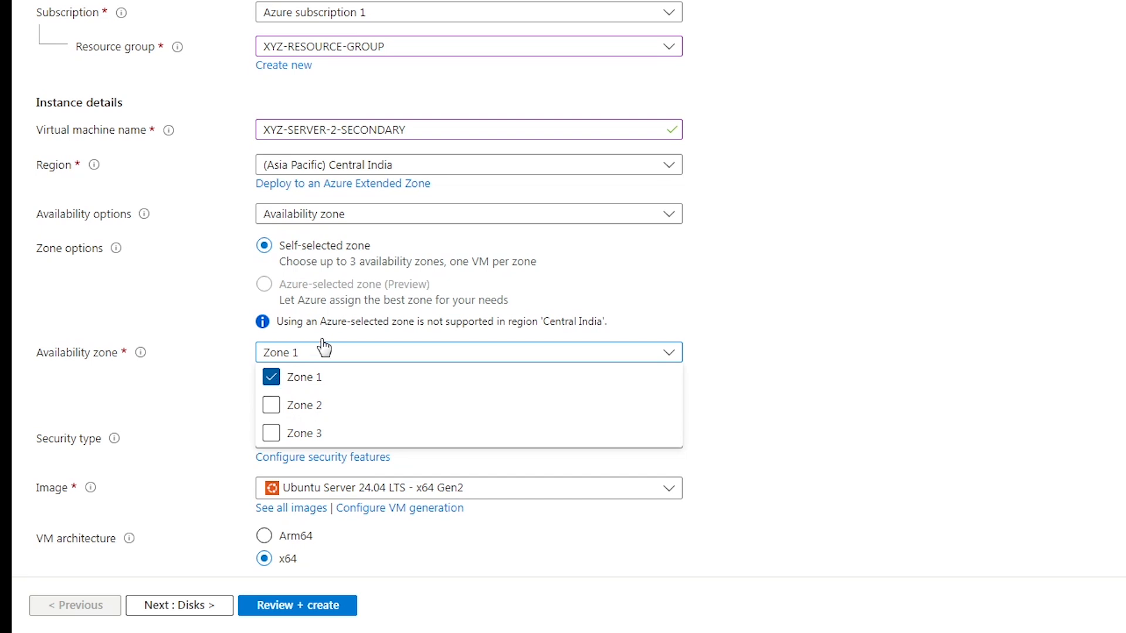
click(310, 377)
click(322, 356)
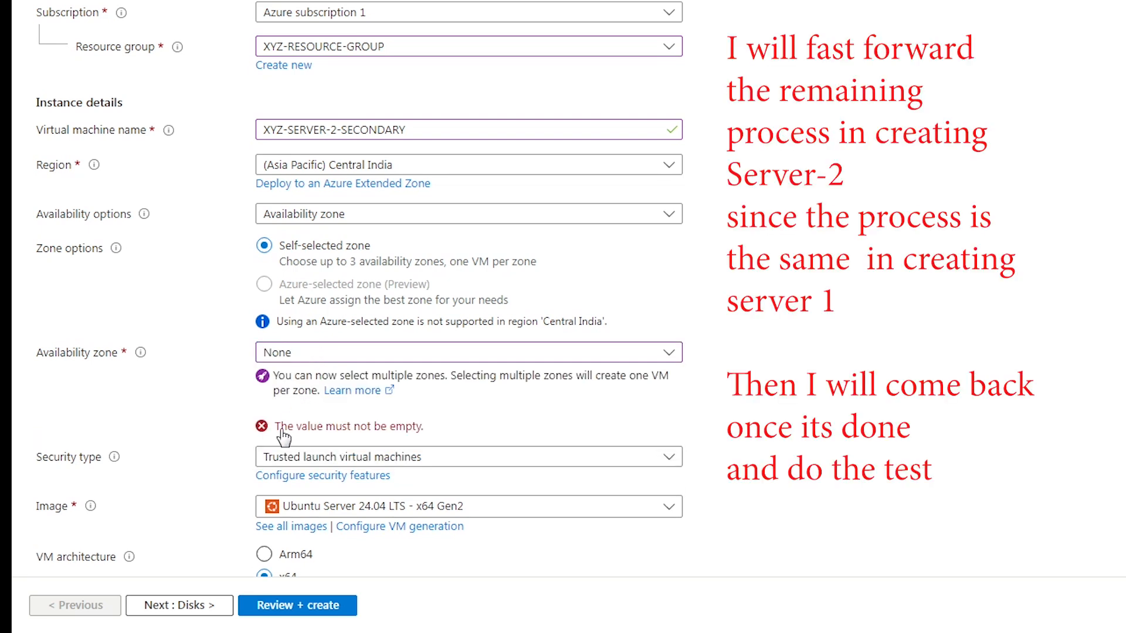
click(299, 354)
click(273, 434)
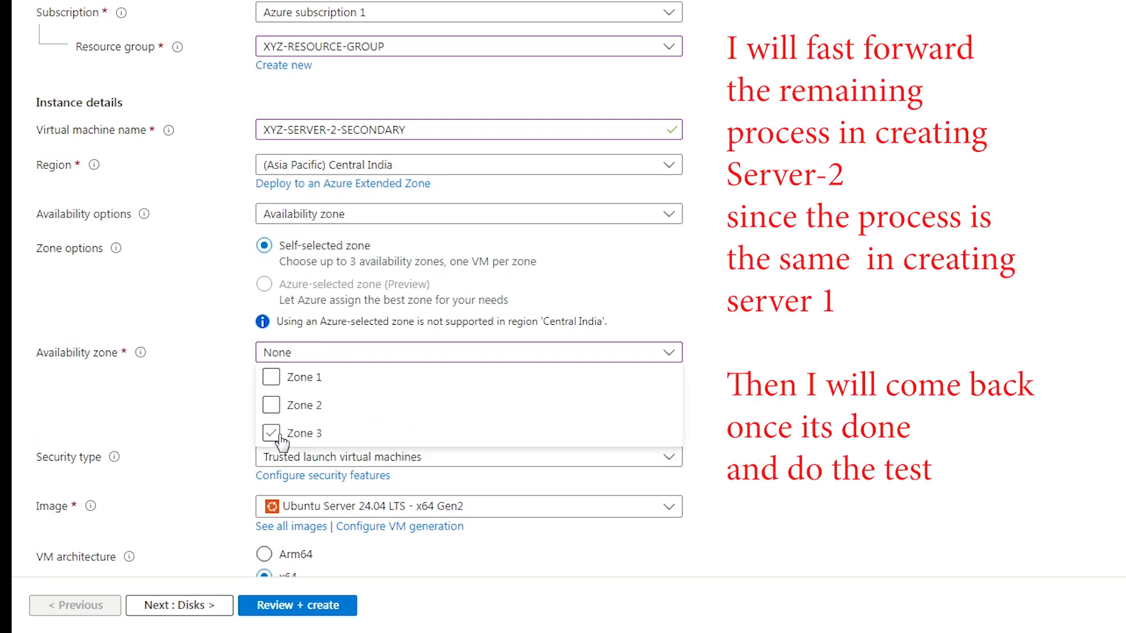
click(776, 352)
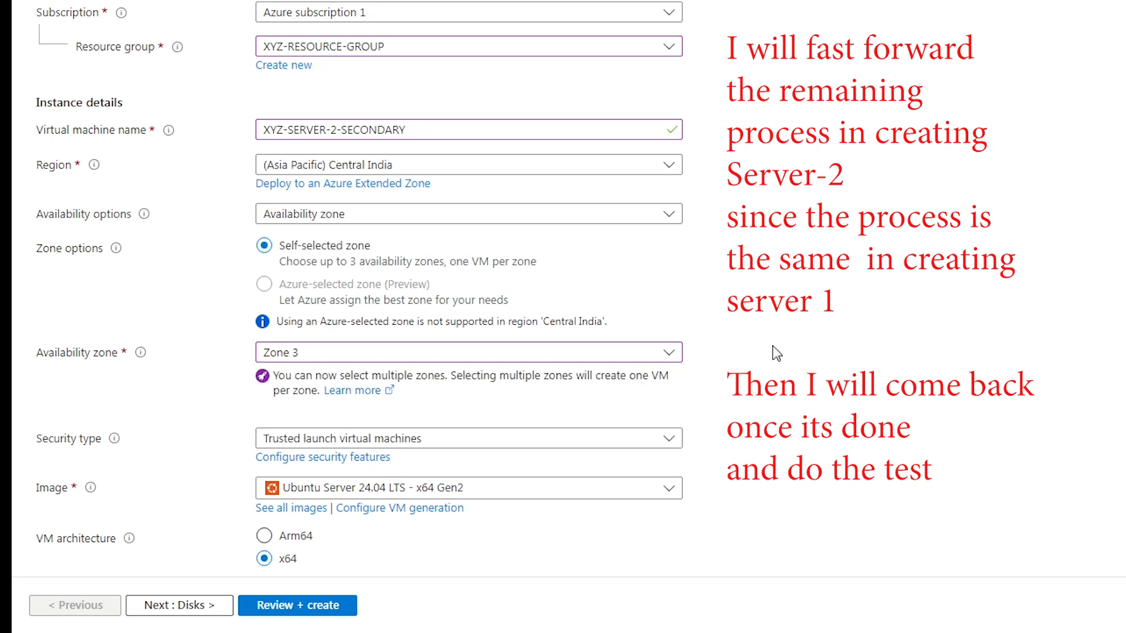
scroll(776, 353, down, 3)
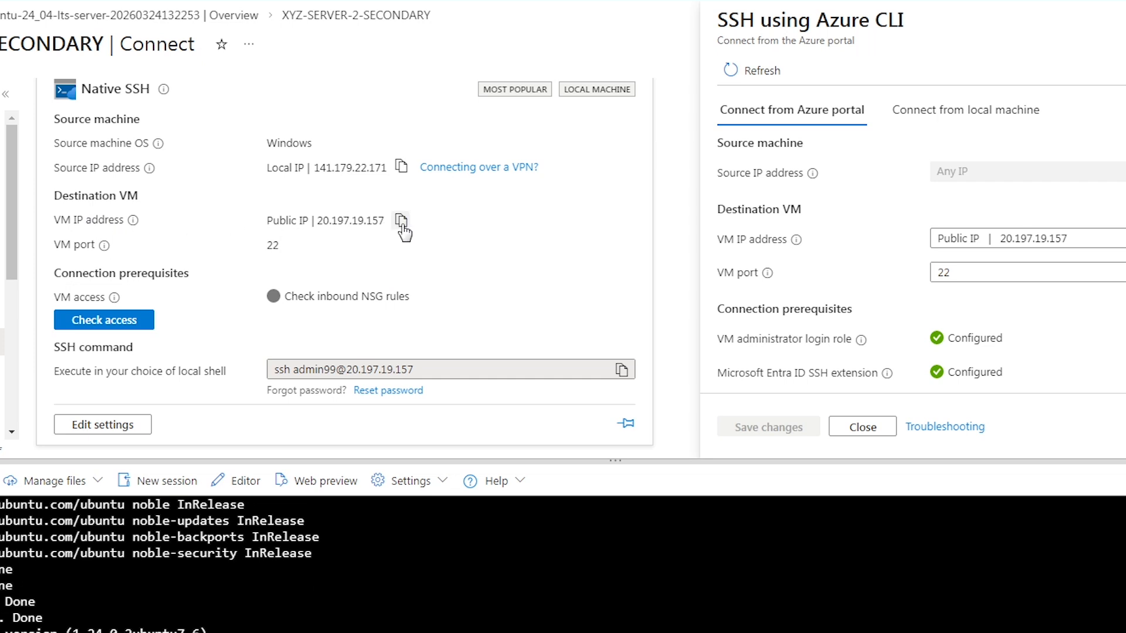
- Copy the secondary server's public IP, reload its test page at 20.197.19.157 and compare it with the primary server's page
click(402, 223)
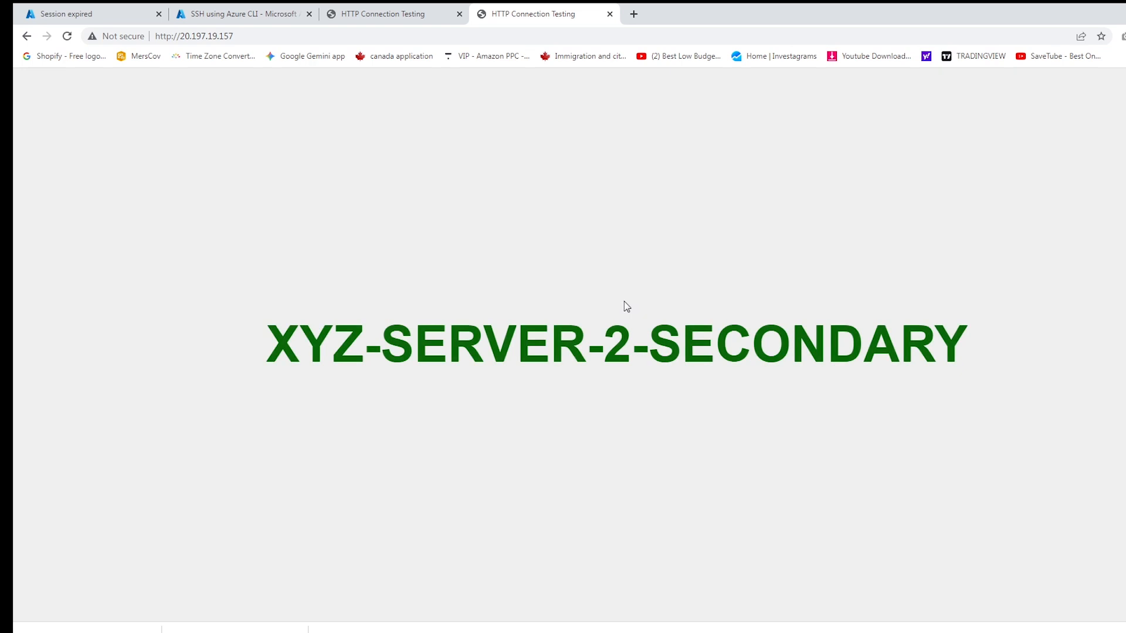
key(F5)
click(404, 16)
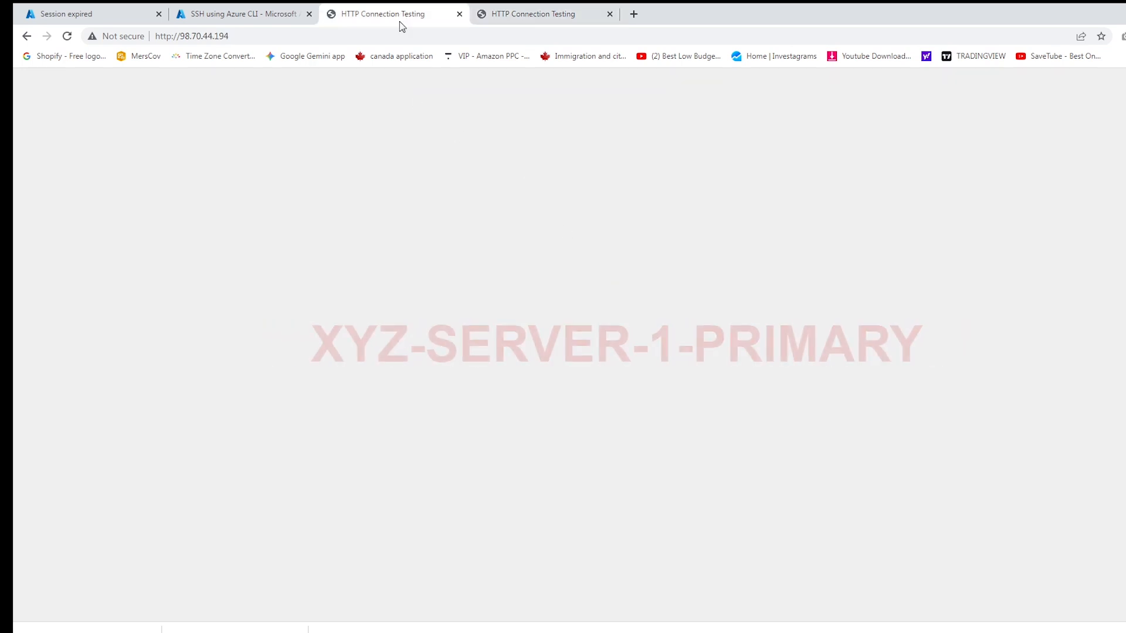
click(342, 36)
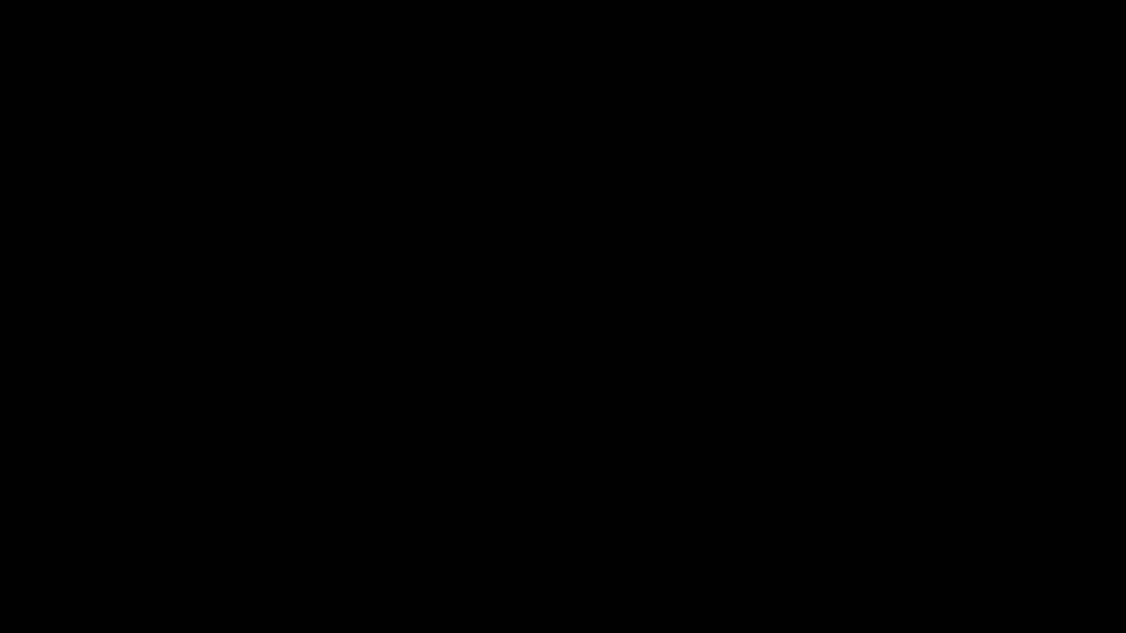
- Search the portal for public IP addresses, open their list and select the entries of both servers
click(576, 83)
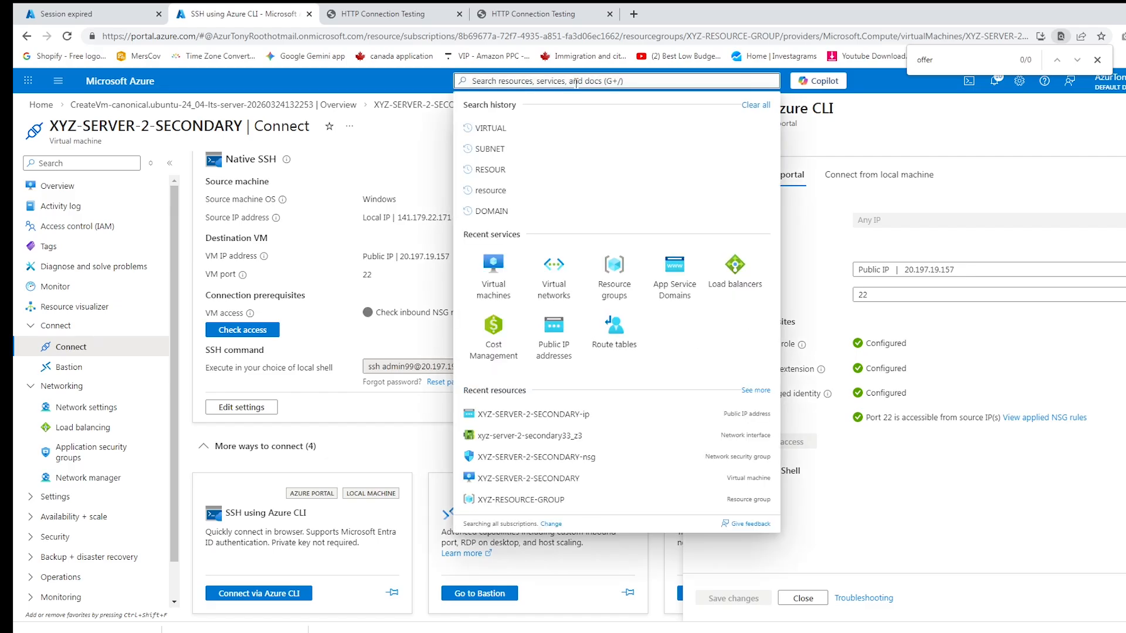
text(public)
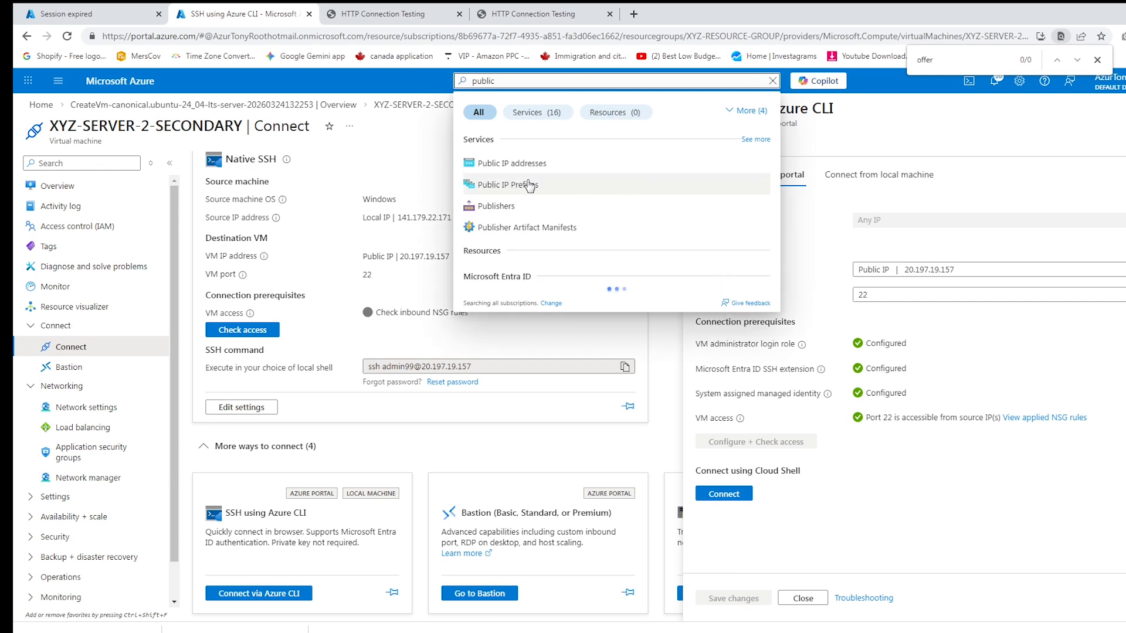
click(534, 170)
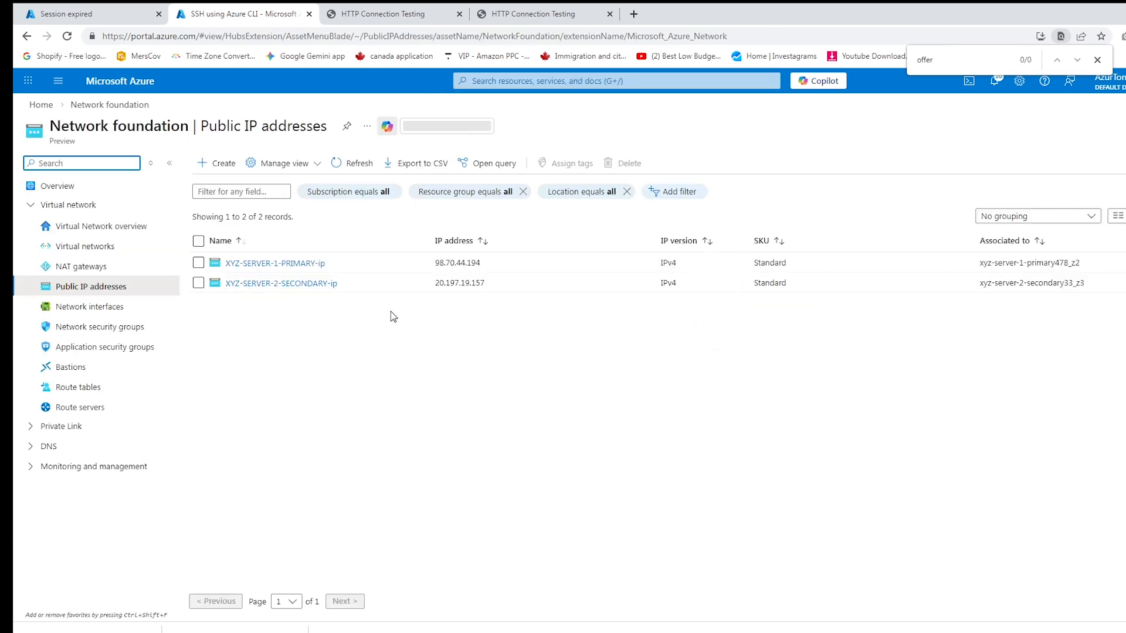
click(199, 263)
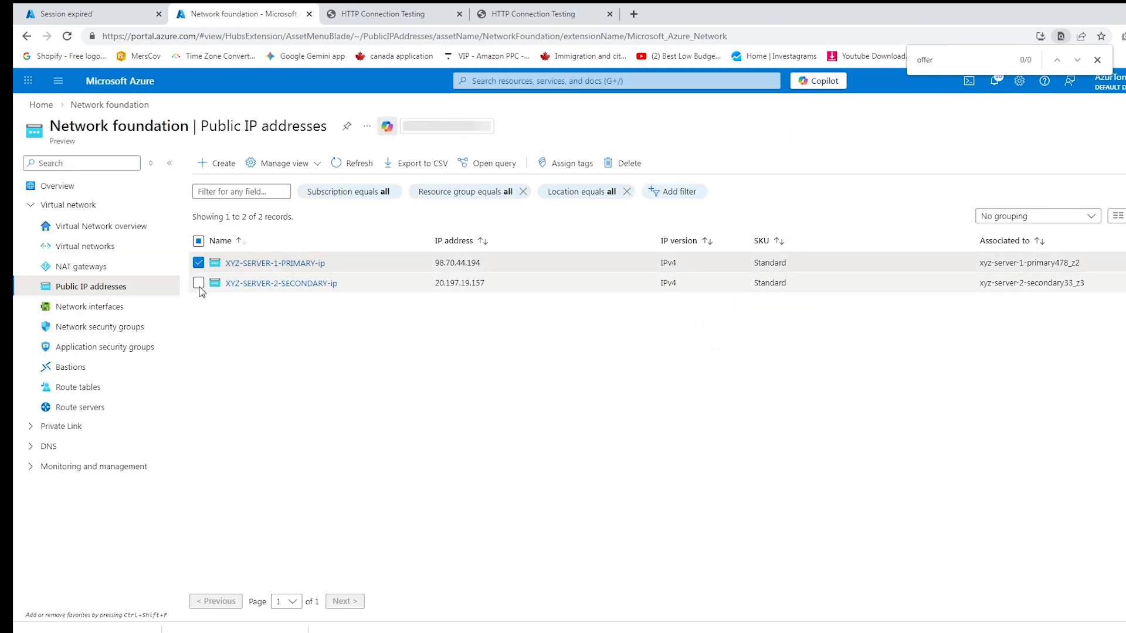
click(198, 283)
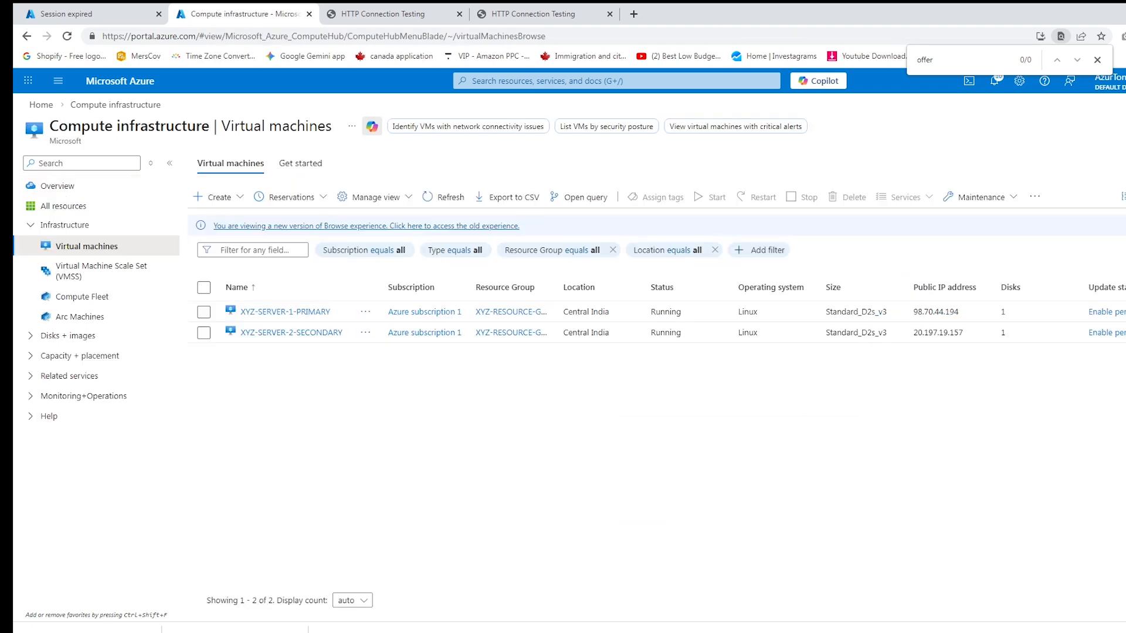
- Dissociate the public IP address XYZ-SERVER-1-PRIMARY-ip from the primary server's network interface
click(273, 311)
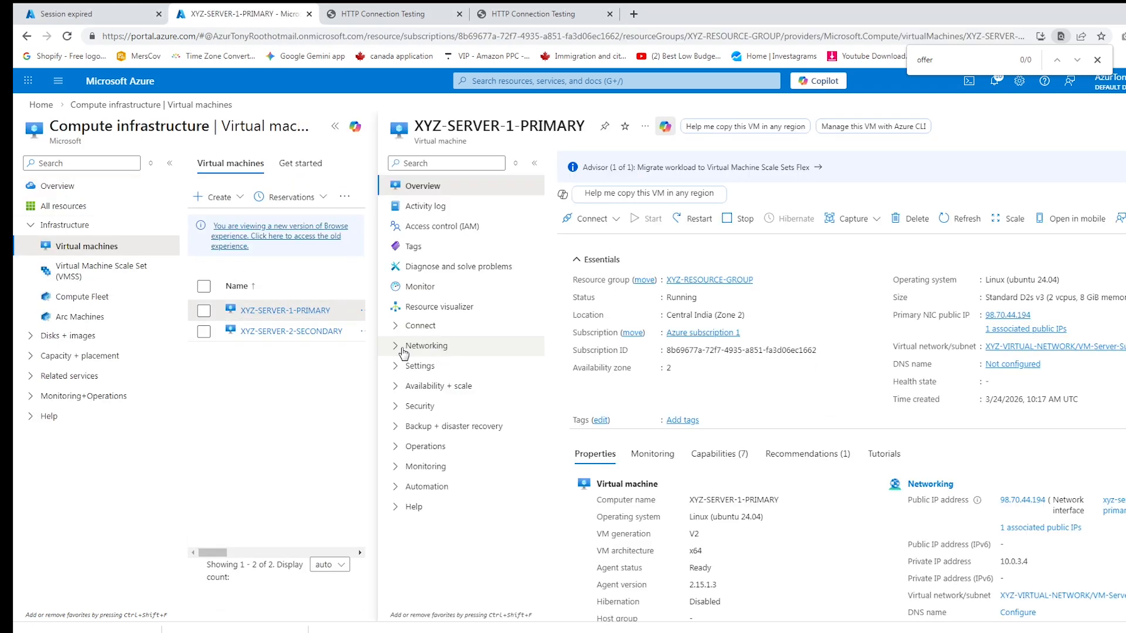
click(439, 349)
click(701, 309)
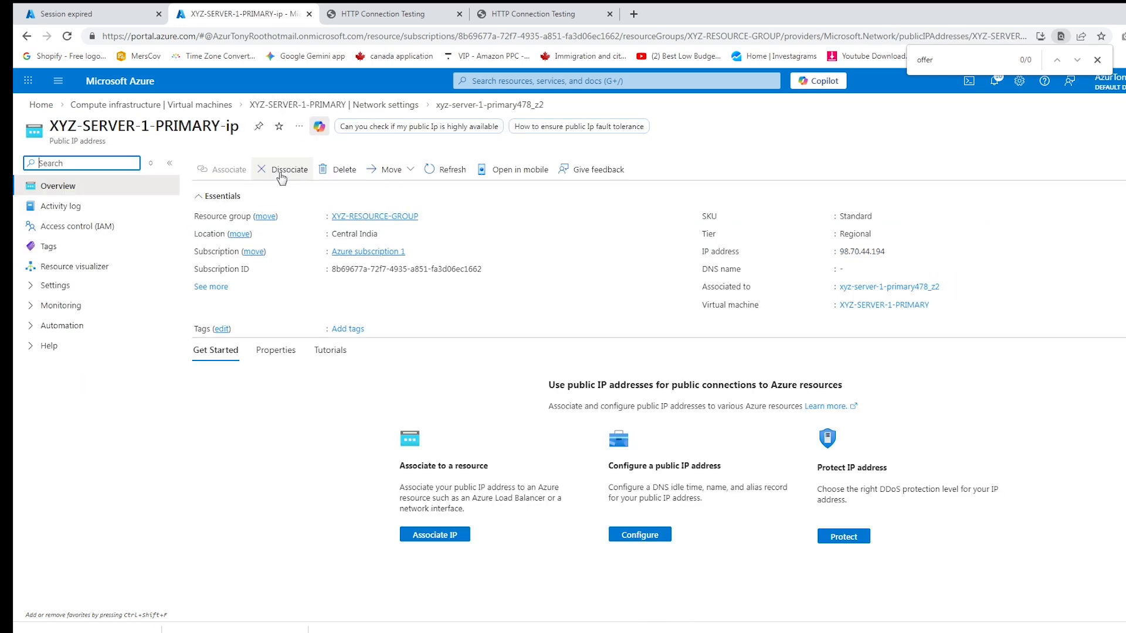
click(281, 173)
click(709, 432)
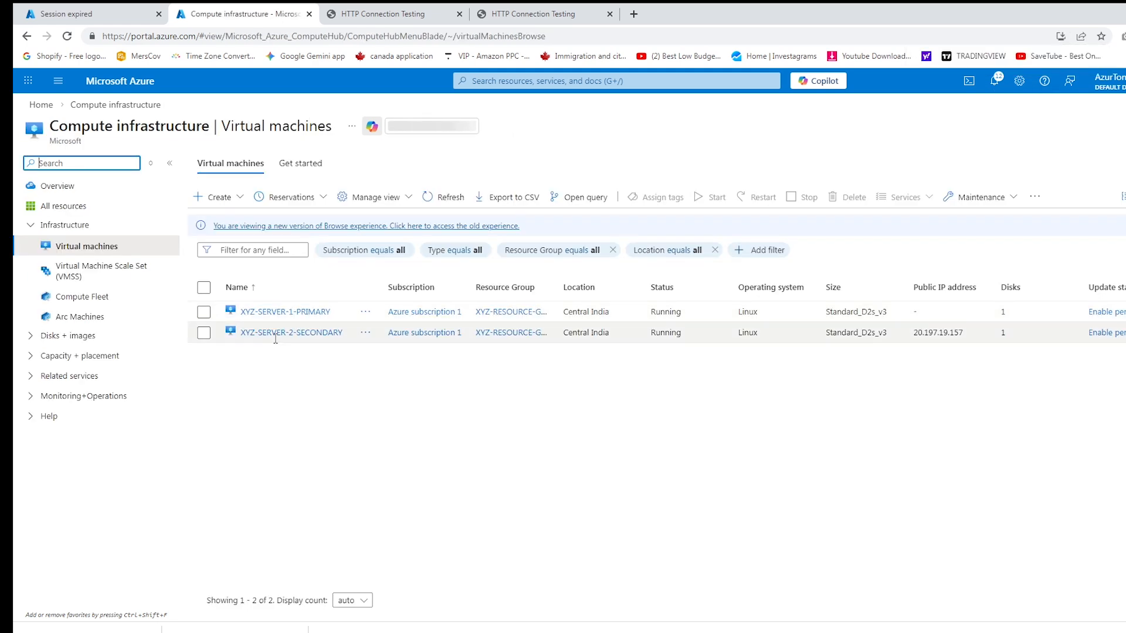
- Dissociate the public IP address XYZ-SERVER-2-SECONDARY-ip from the secondary server's network interface
click(276, 334)
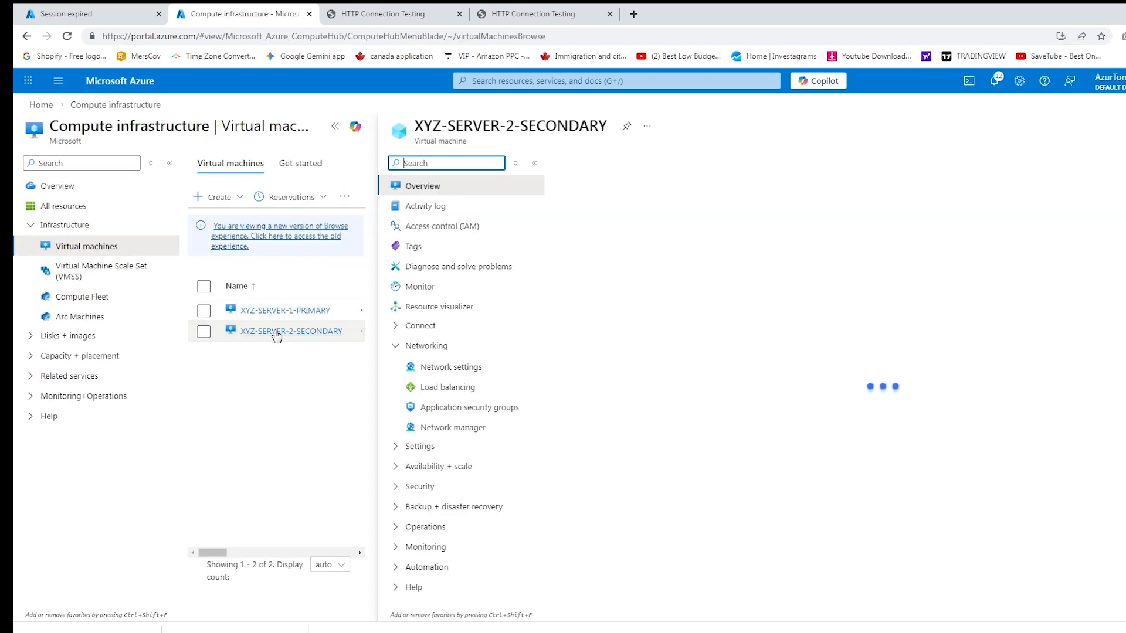
click(461, 367)
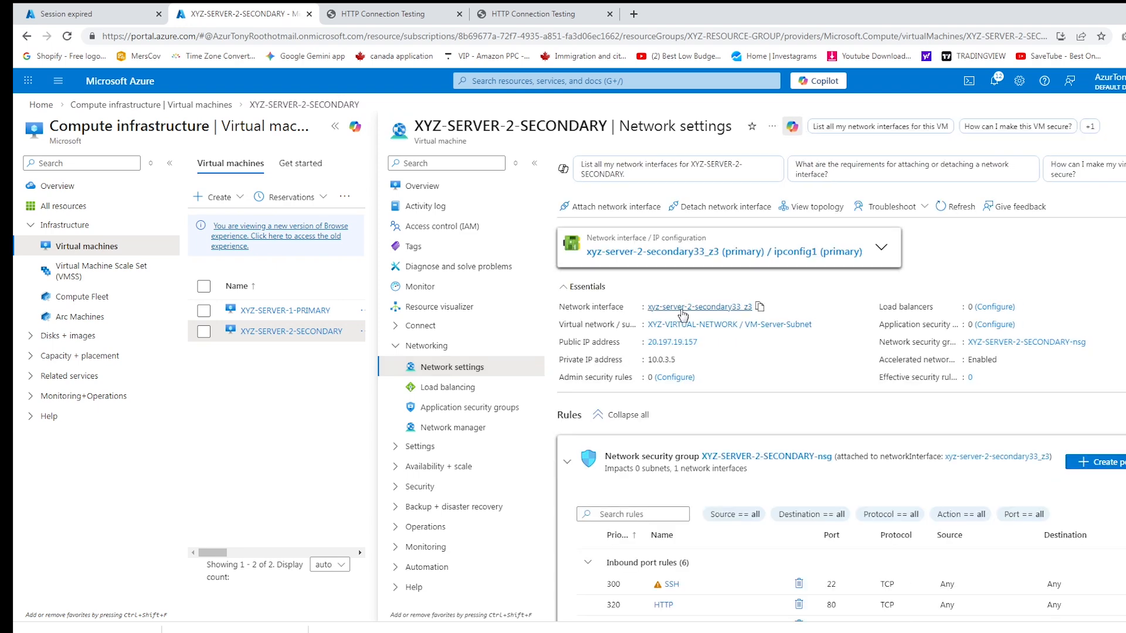
click(682, 307)
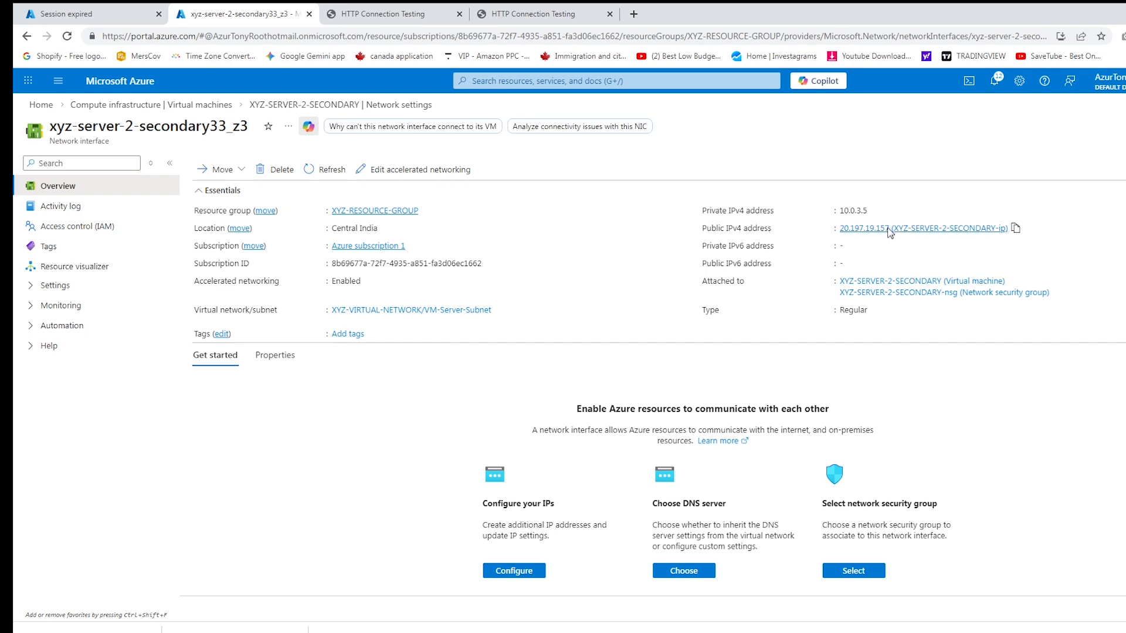
click(889, 233)
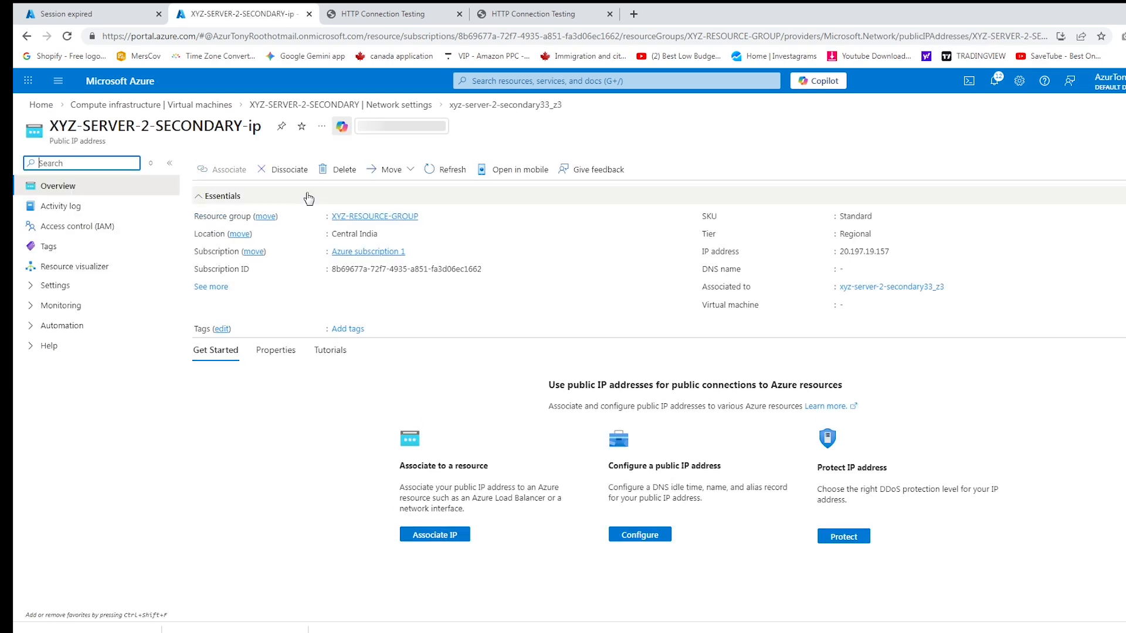
click(286, 172)
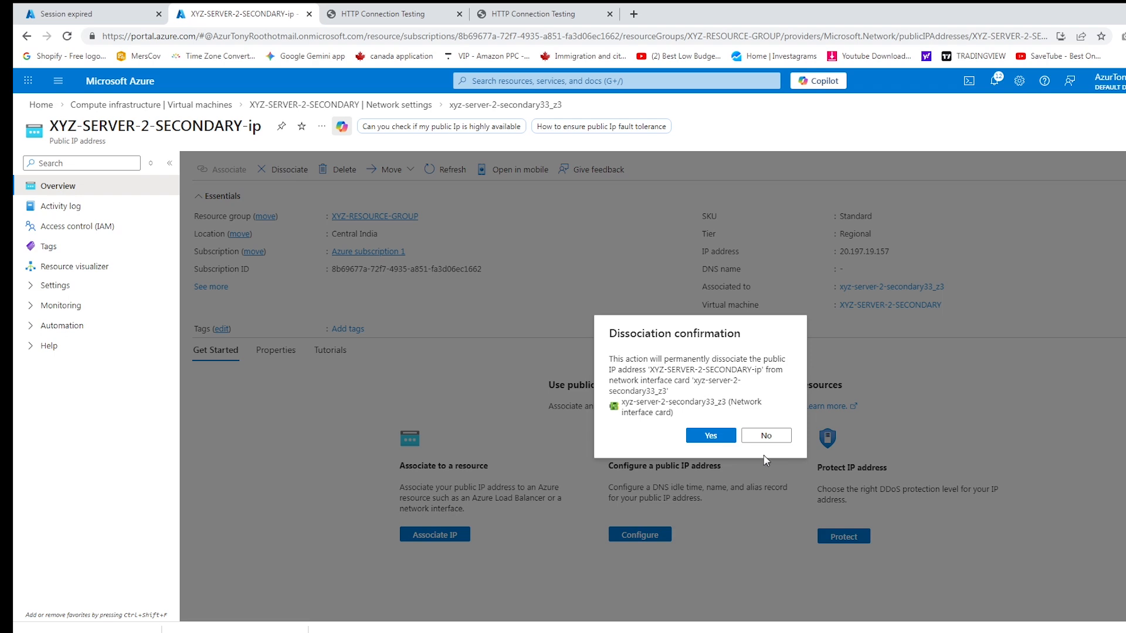
click(711, 435)
- Delete both servers' public IP addresses from the public IP address list, confirming with the word delete
click(519, 82)
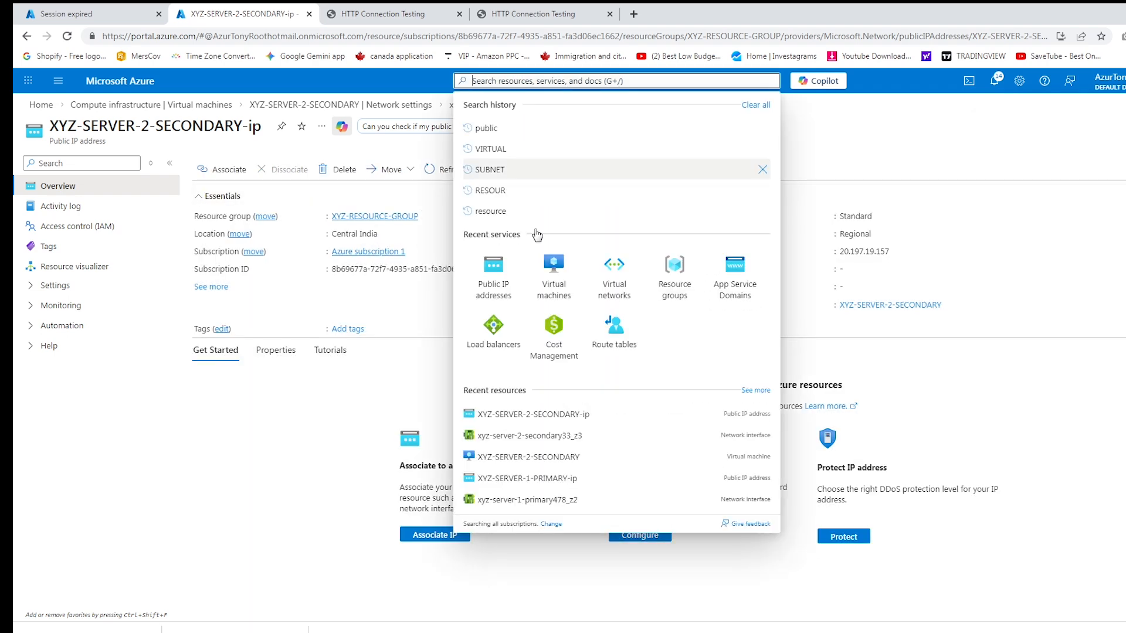
click(490, 273)
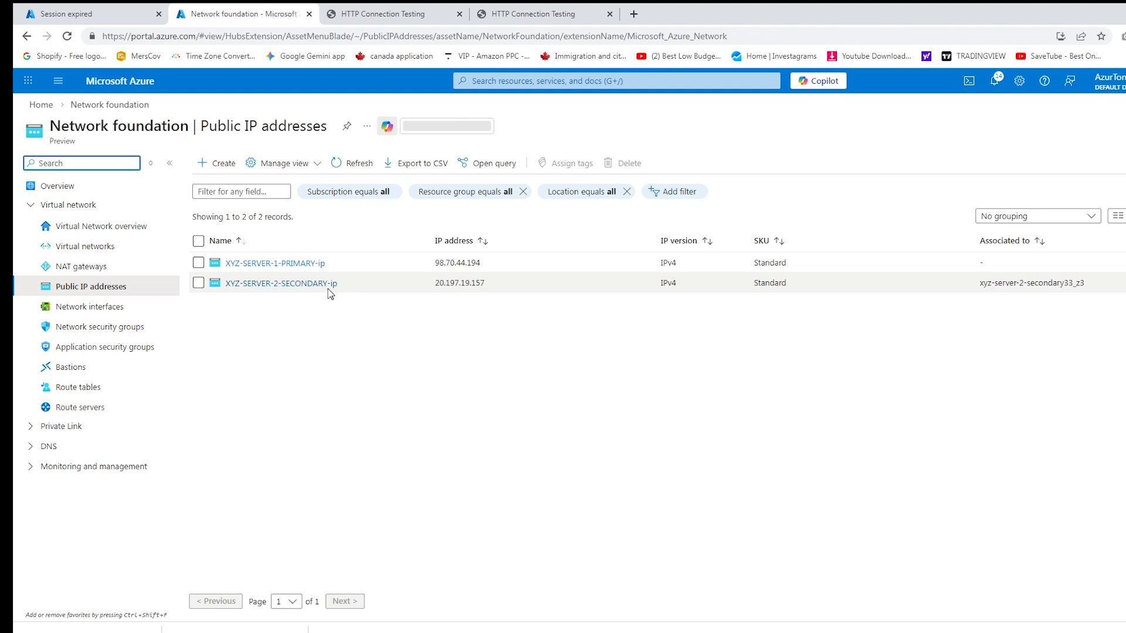
click(198, 263)
click(198, 284)
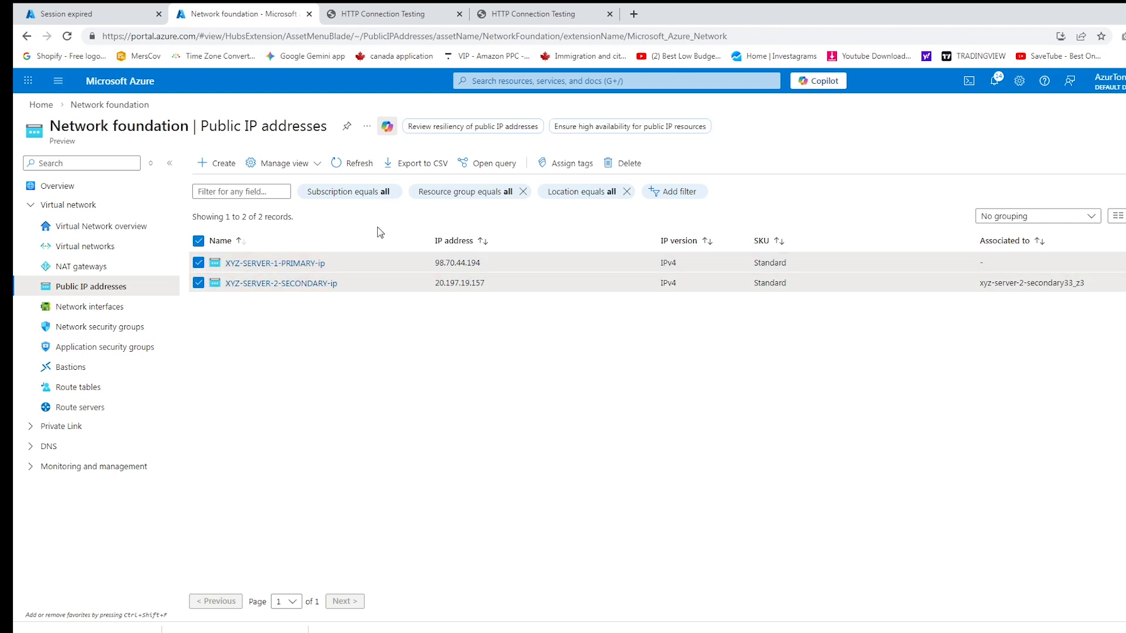
click(626, 170)
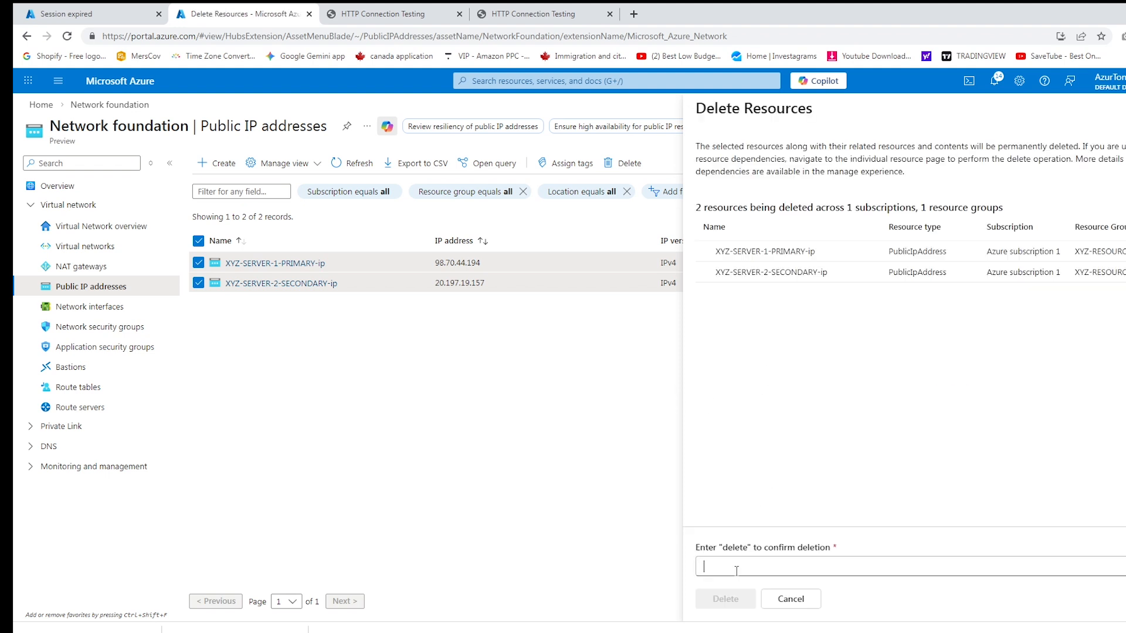
click(737, 567)
text(delete)
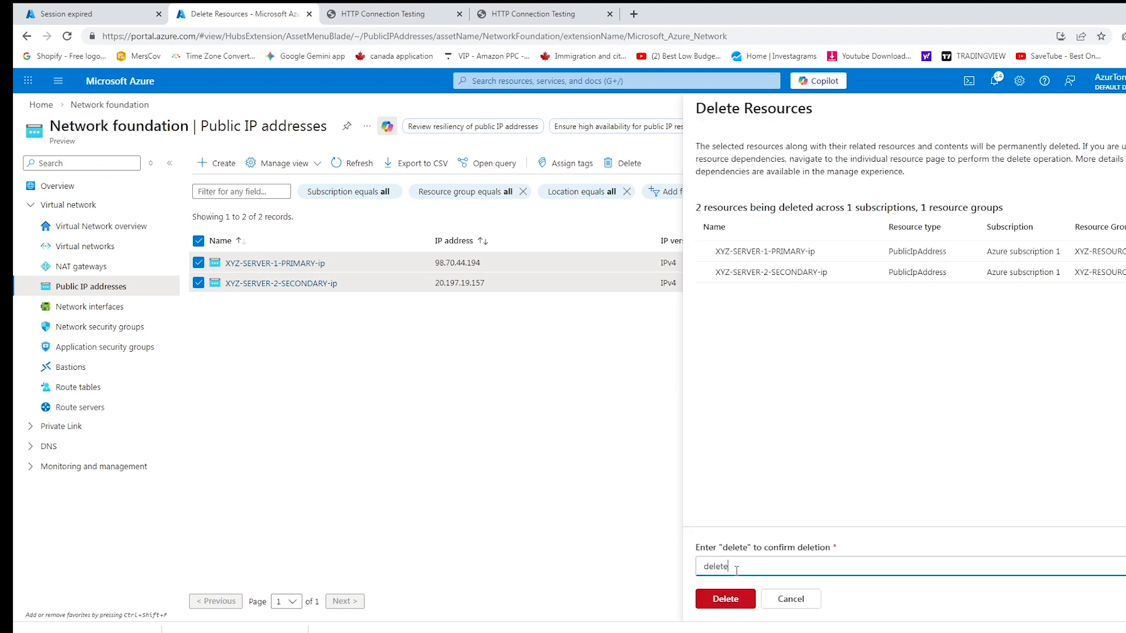
click(730, 611)
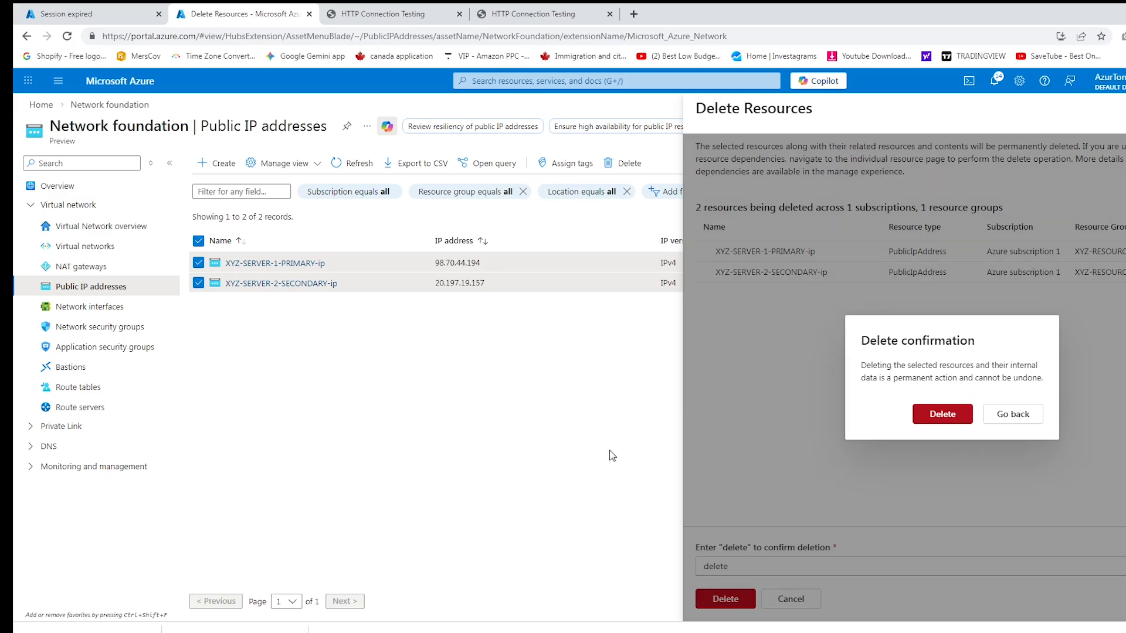
key(Return)
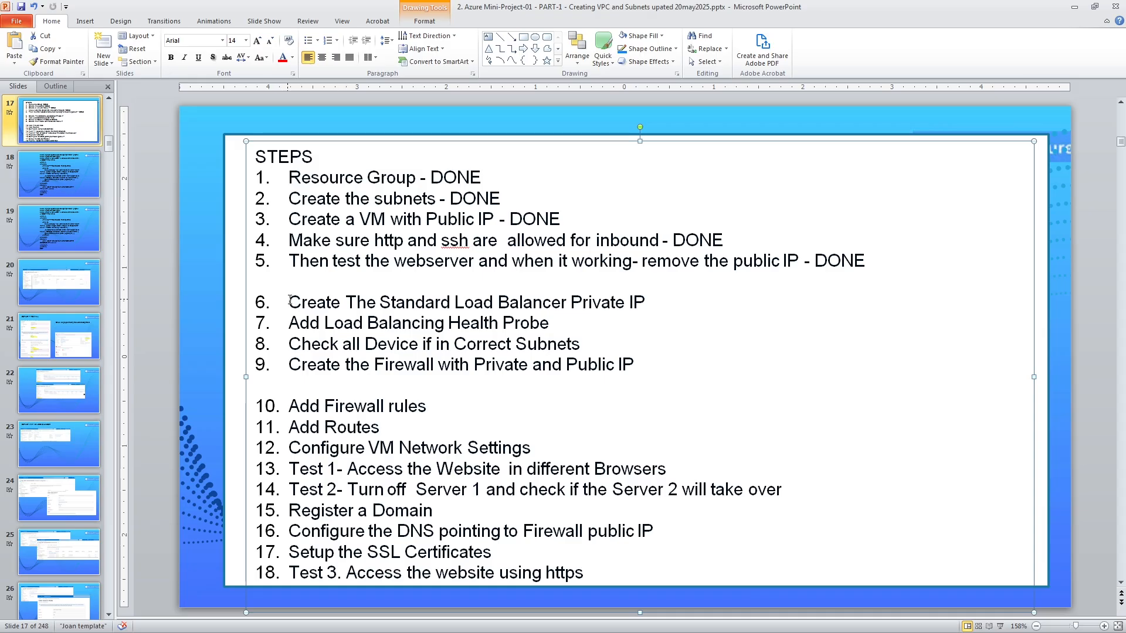
- Start an internal Standard load balancer in XYZ-RESOURCE-GROUP and name it XYZ-STANDARD-LOAD-BALANCER
drag(288, 302, 573, 302)
click(575, 303)
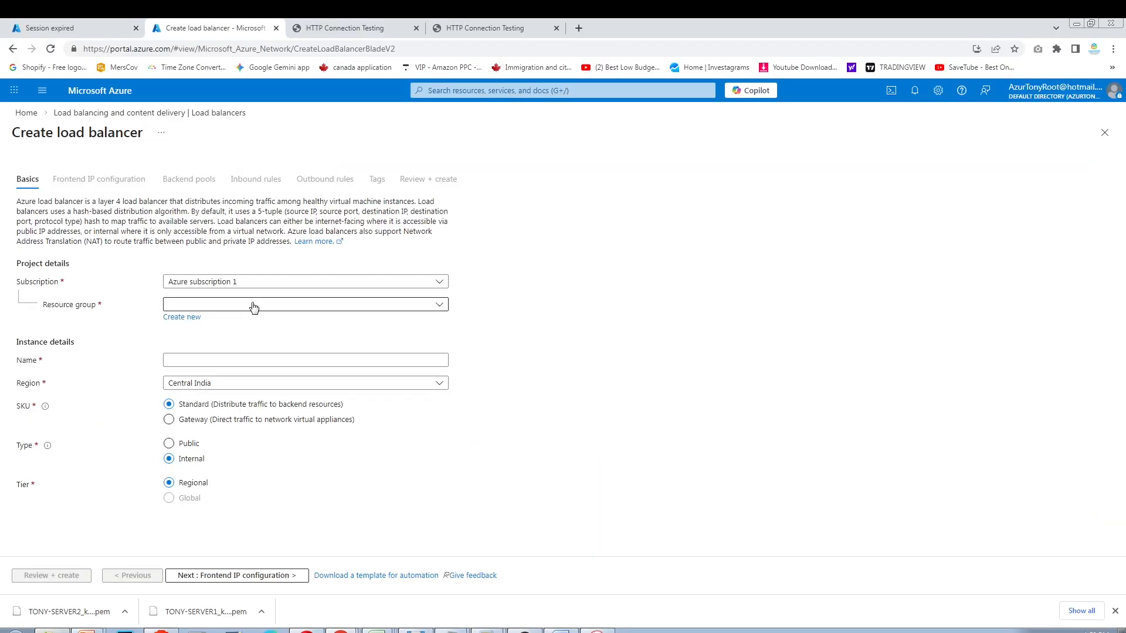
click(442, 307)
click(183, 365)
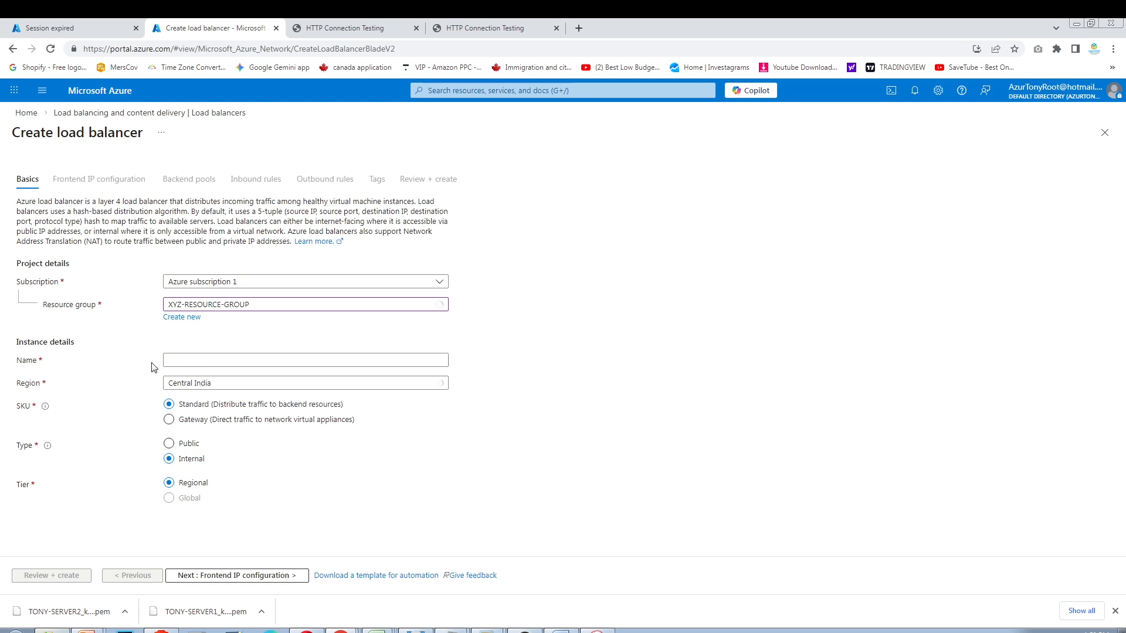
click(182, 360)
text(XYZ-STANDARD-LOAD-BALANCER)
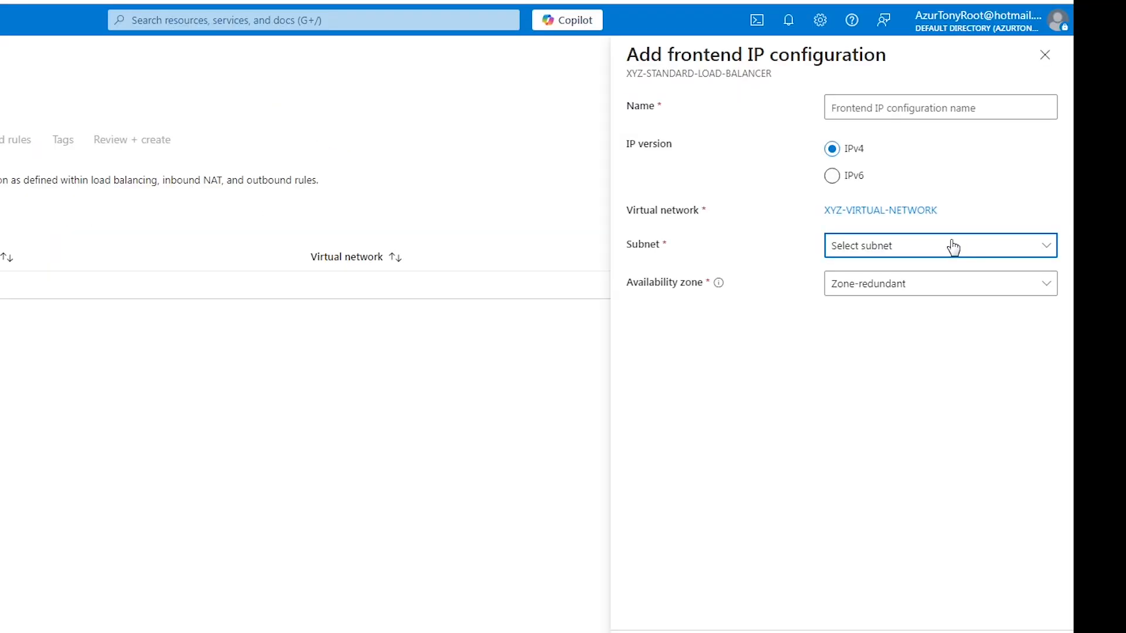
- Add the IPv4 frontend IP configuration XYZ-LB-FRONTEND-IP in LoadBalancer-Subnet (10.0.2.0/26) with dynamic assignment
click(951, 245)
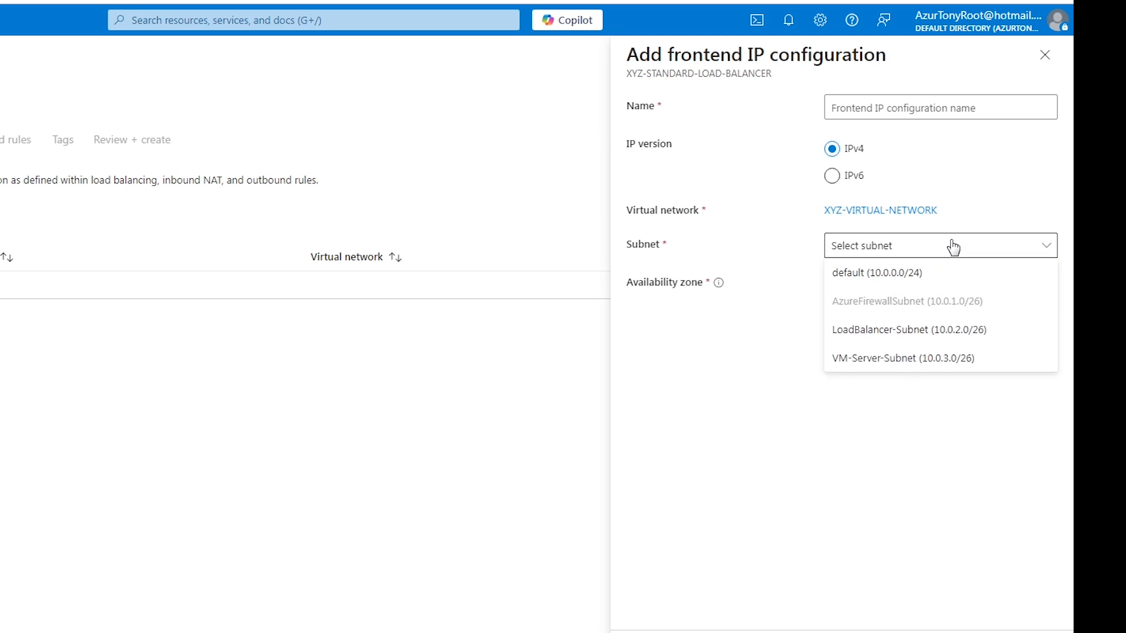
click(925, 330)
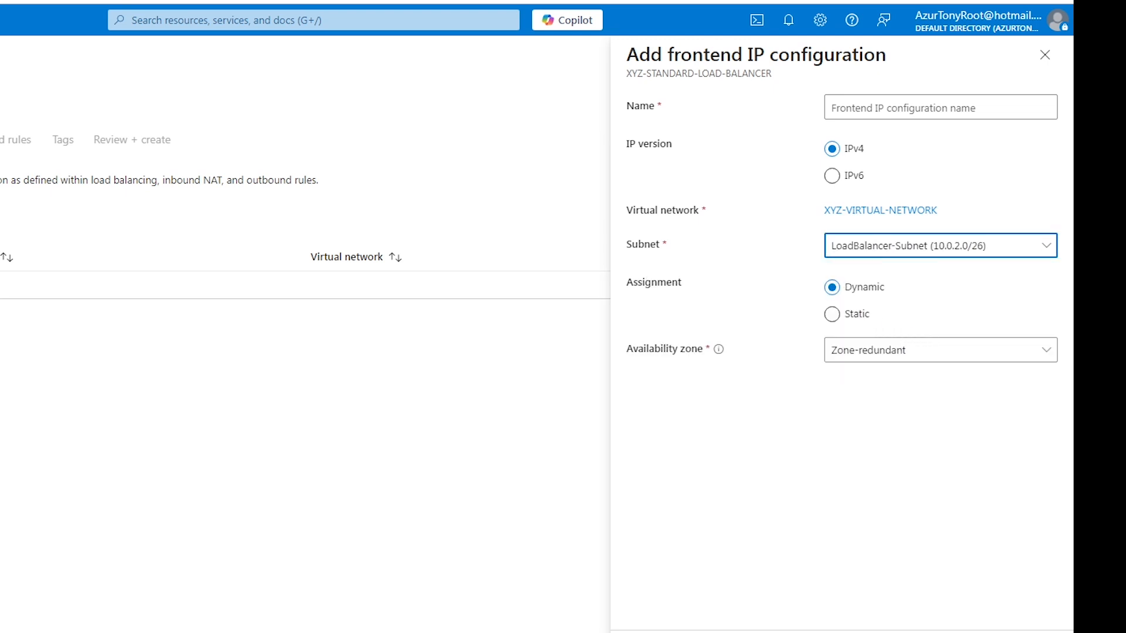
click(855, 107)
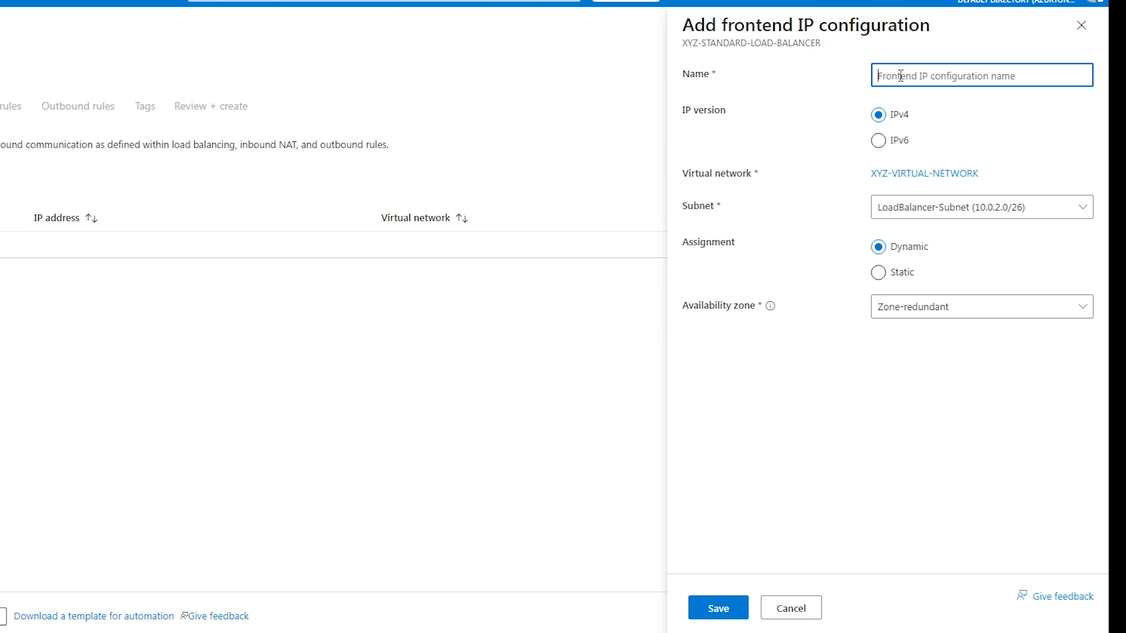
text(XYZ-LB-FRONT-END-IP)
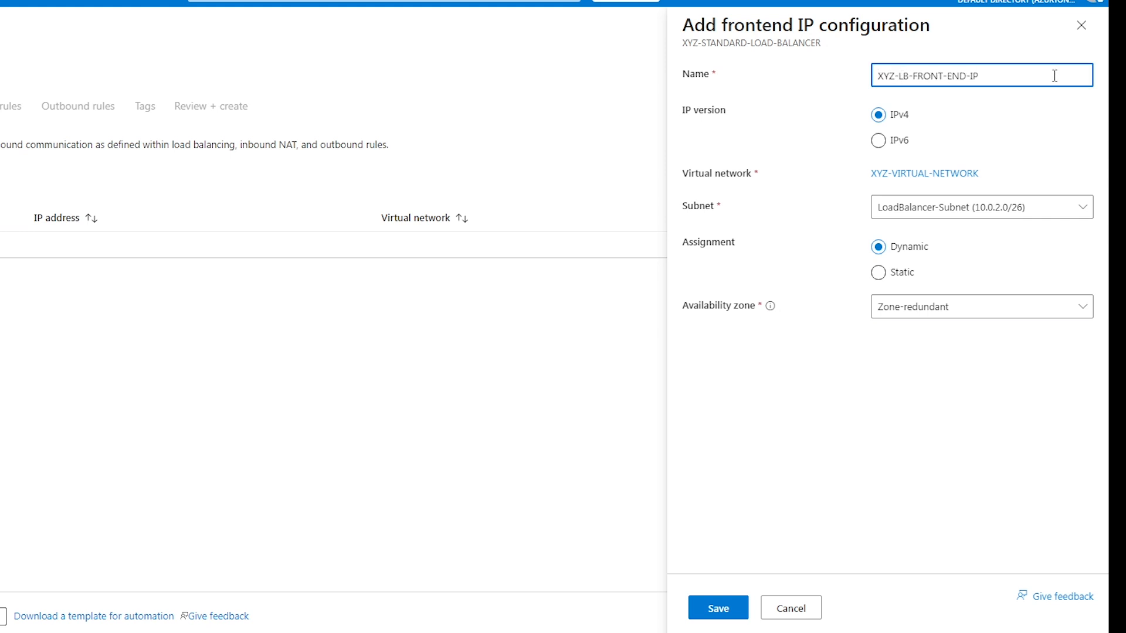
click(712, 610)
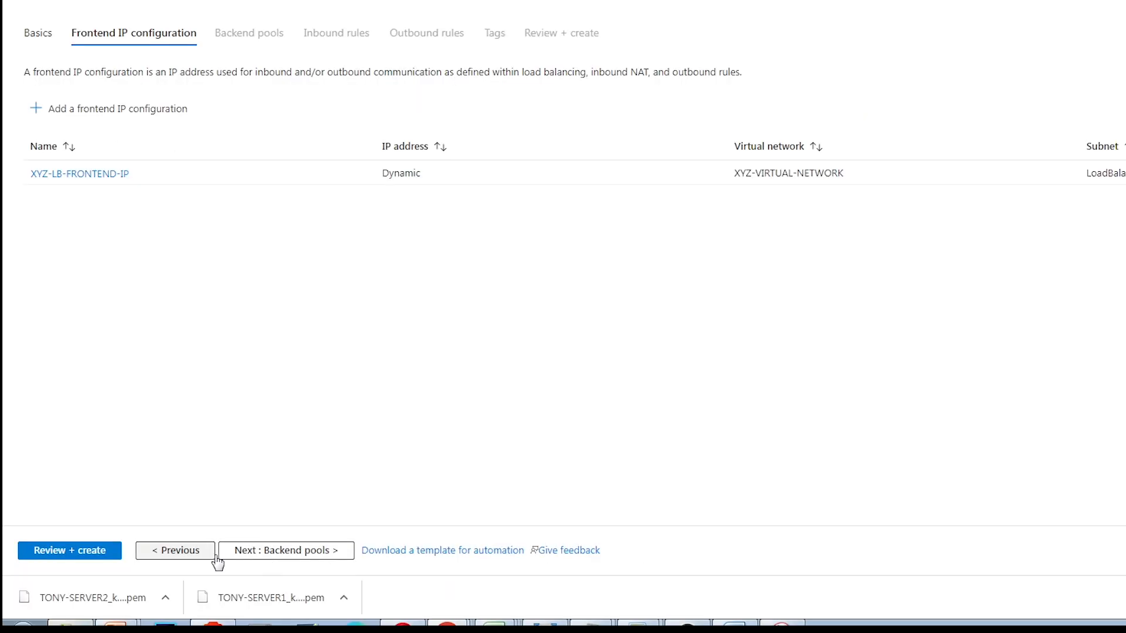
- Start adding a backend pool to the load balancer and name it XYZ-BACKEND-SERVER-POOL
click(264, 556)
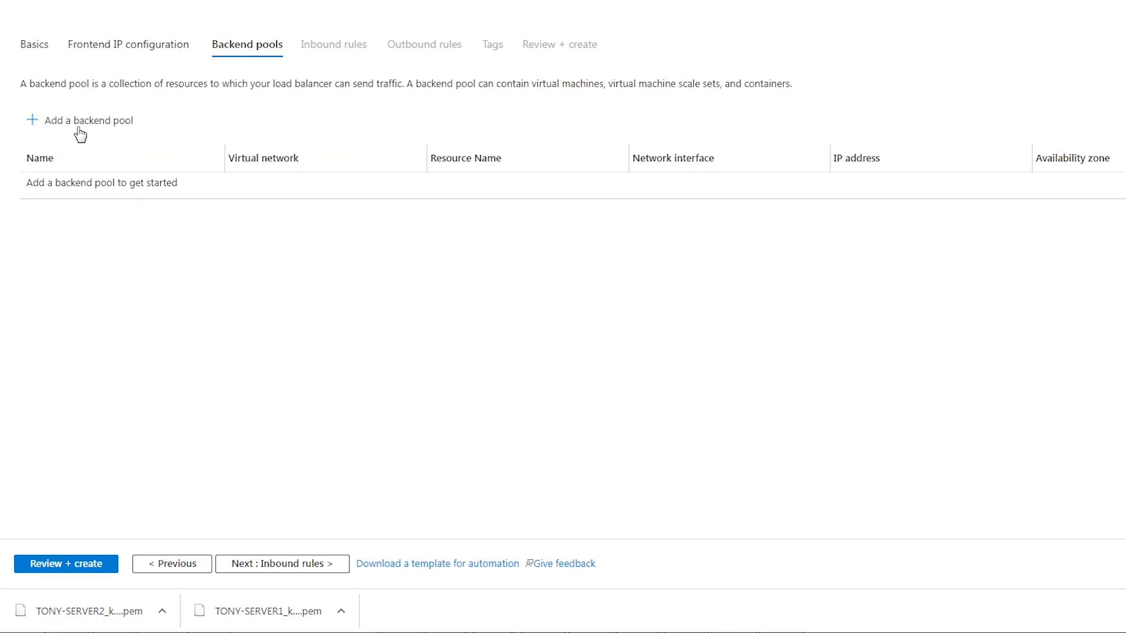
click(77, 113)
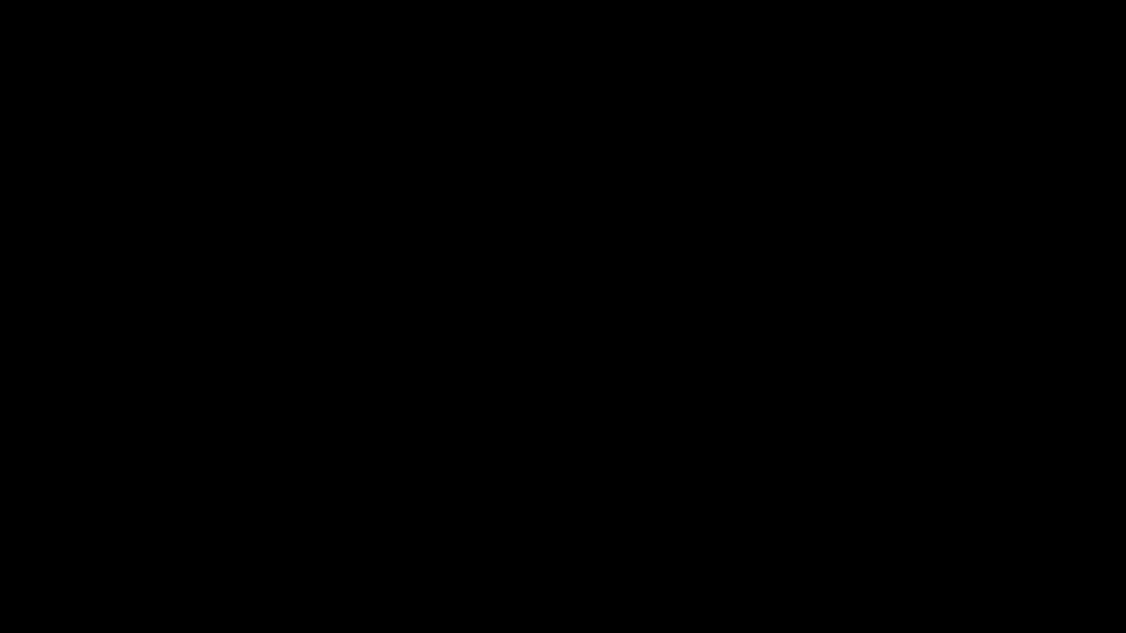
click(213, 89)
text(XYZ-BACKEND-SERVER-POOL)
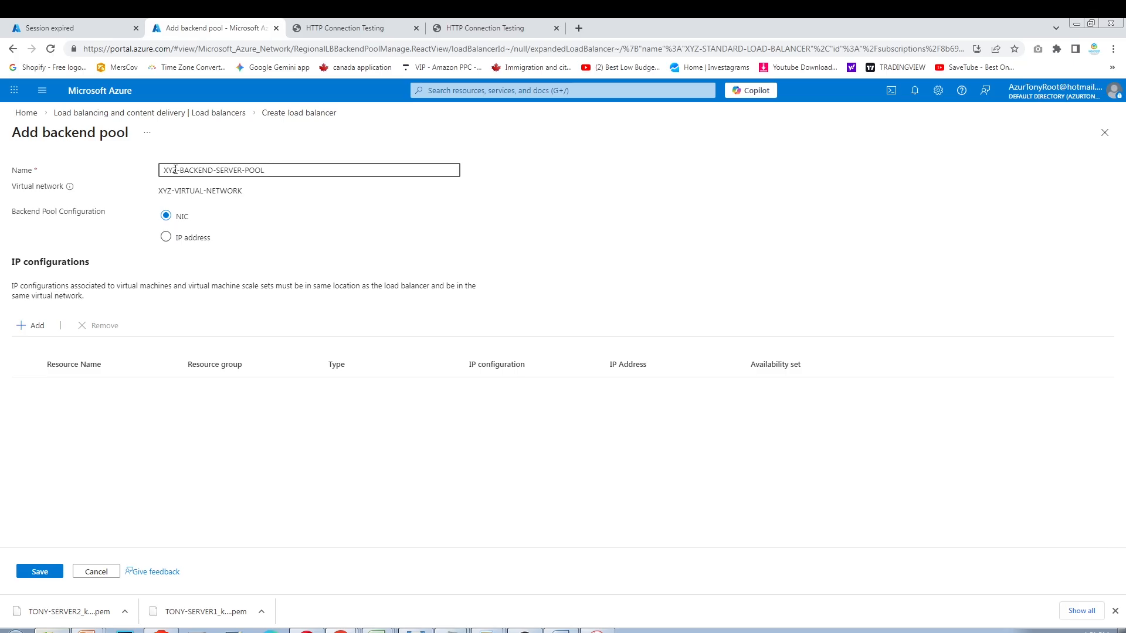
- Try to configure the backend pool by IP address, adding 10.0.3.4 for the primary server
click(166, 236)
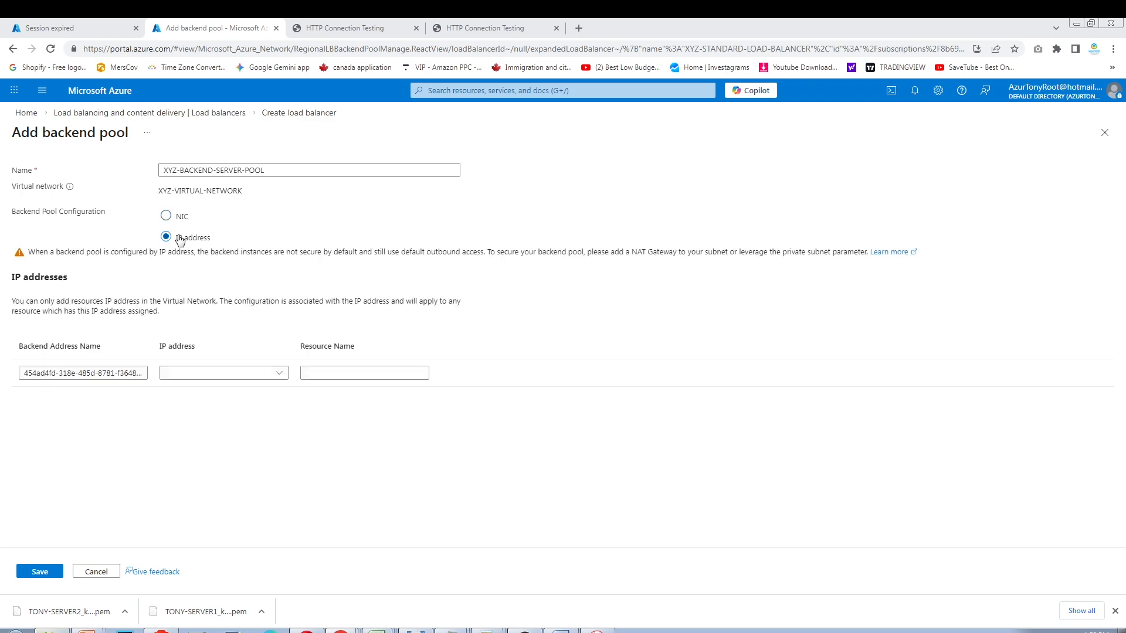
click(212, 372)
text(10.0.3.4)
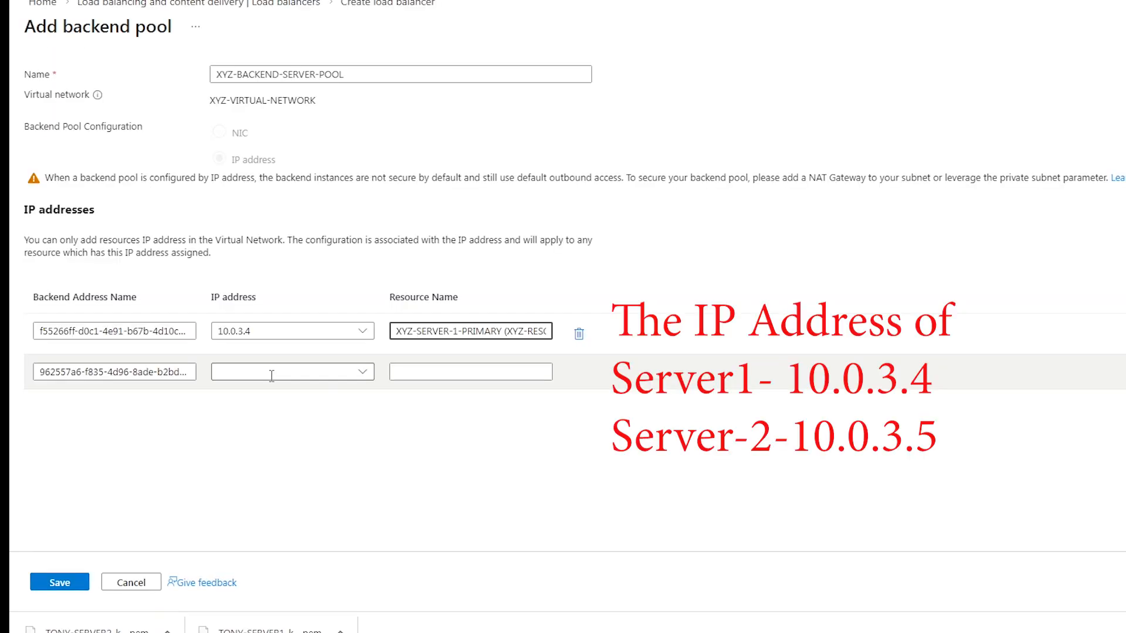
click(271, 376)
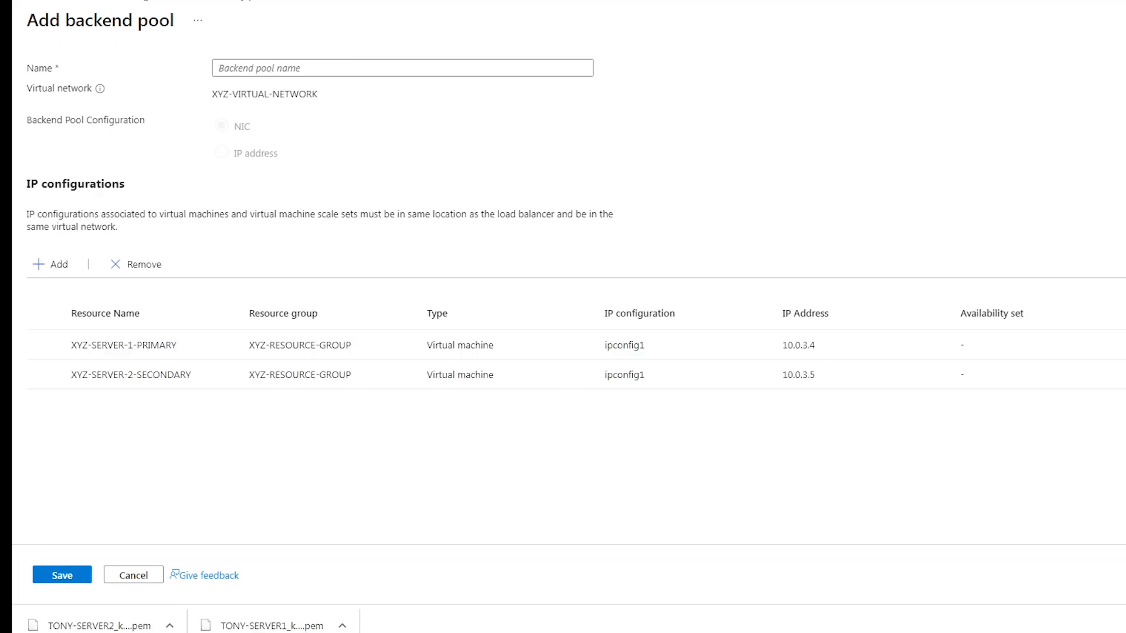
- Name the NIC-based backend pool containing both servers XYZ-BACKEND-SERVER-POOL and save it
click(53, 575)
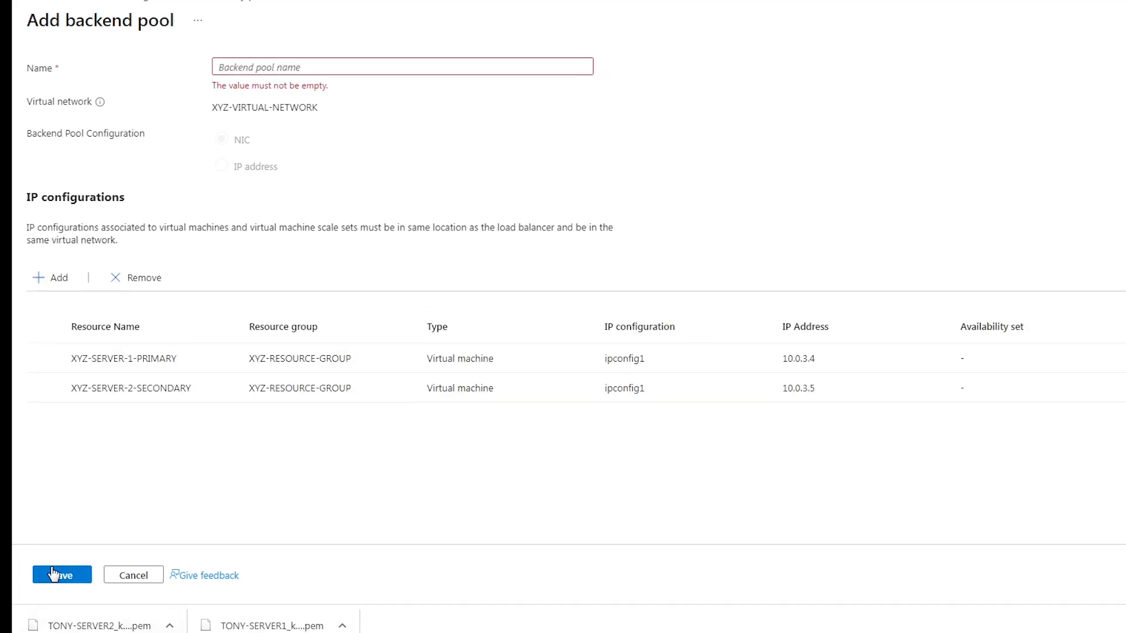
click(279, 62)
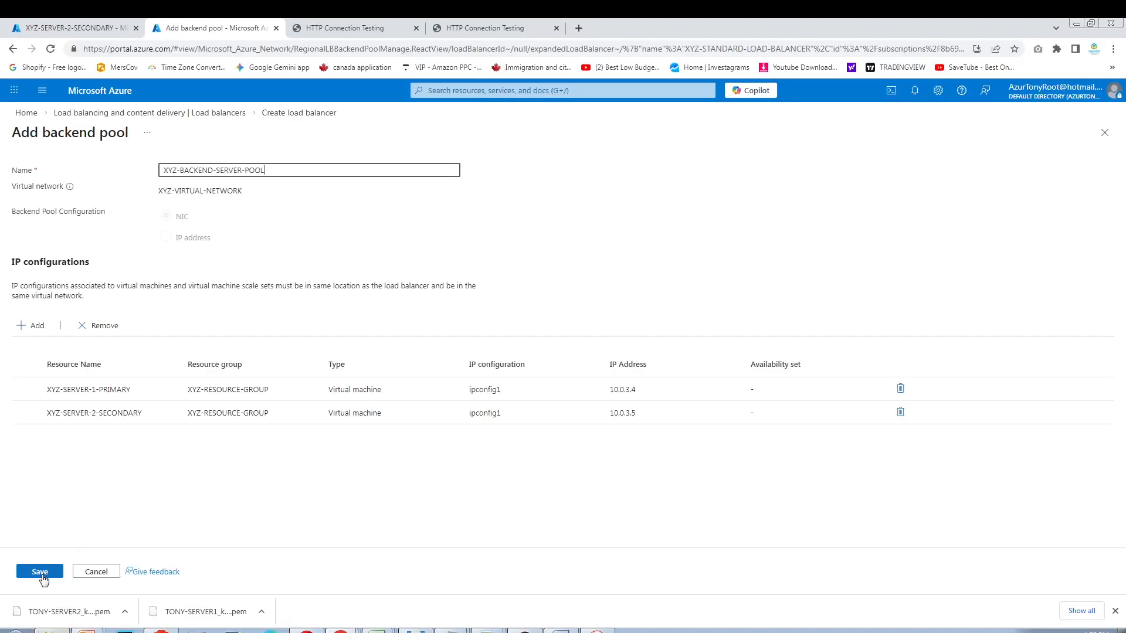
click(42, 574)
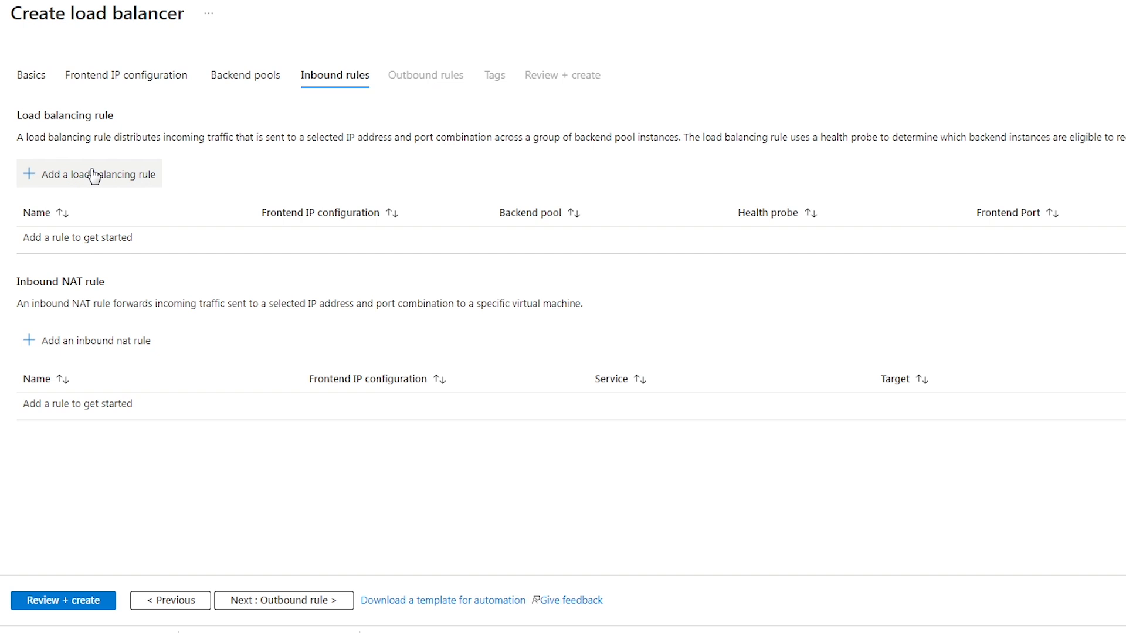
- Start load balancing rule XYZ-LOAD-BALANCE-RULES with frontend IP XYZ-LB-FRONTEND-IP and backend pool XYZ-BACKEND-SERVER-POOL
click(32, 176)
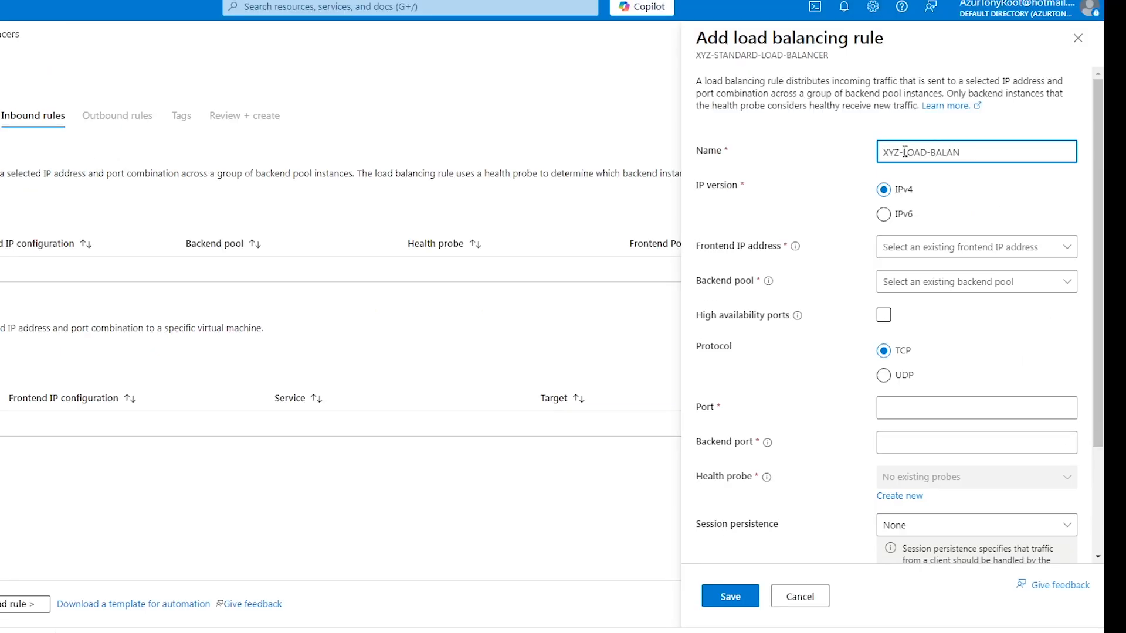
text(-RULES)
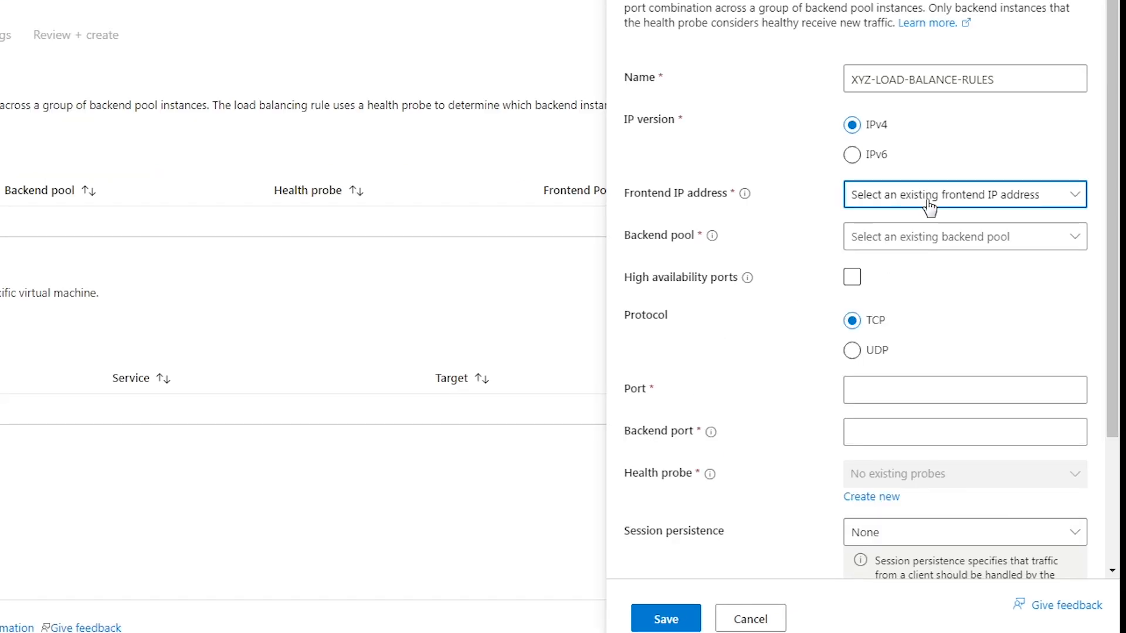
click(947, 253)
click(925, 227)
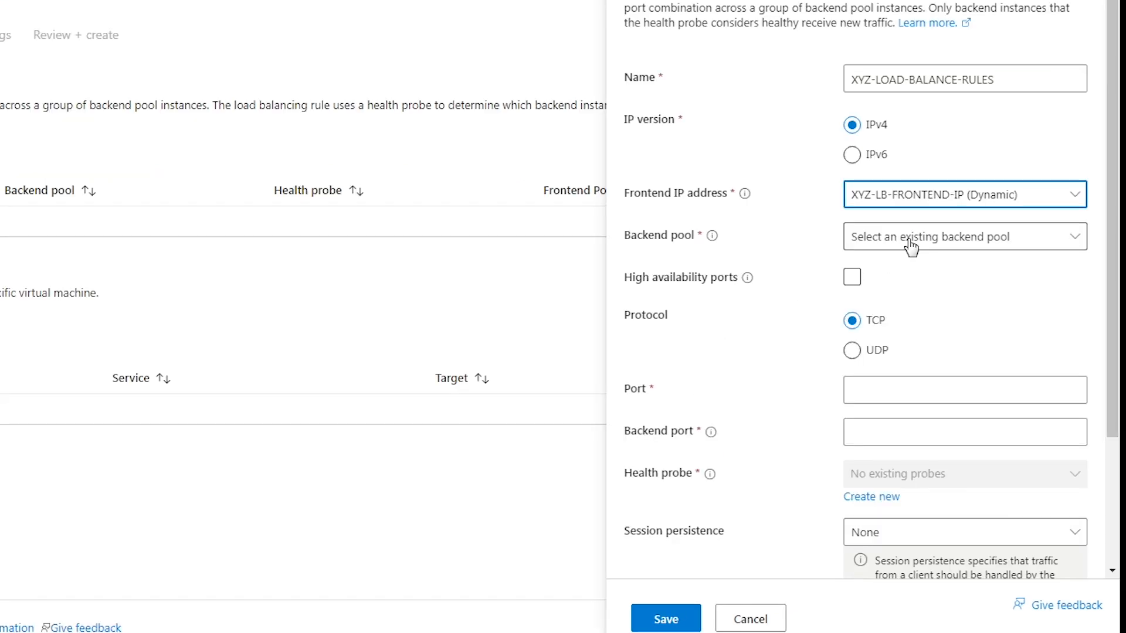
click(913, 243)
click(914, 278)
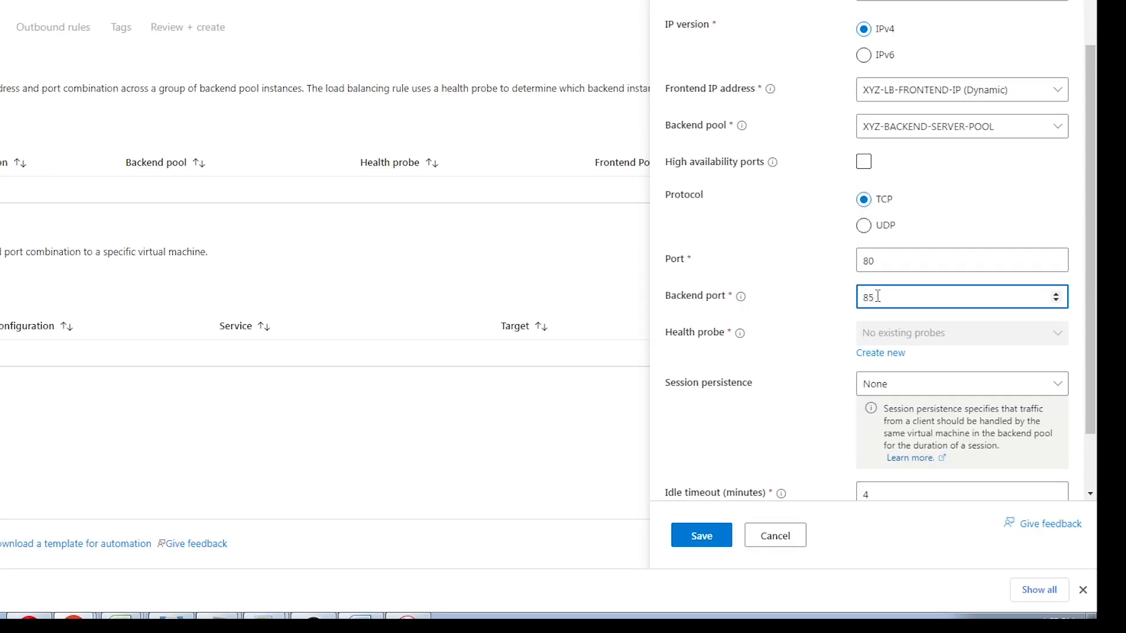
- Complete the rule with port 80, backend port 80 and a new TCP health probe named XYZ-HTTP-HEALTH-CHECK, and save it
key(BackSpace)
key(BackSpace)
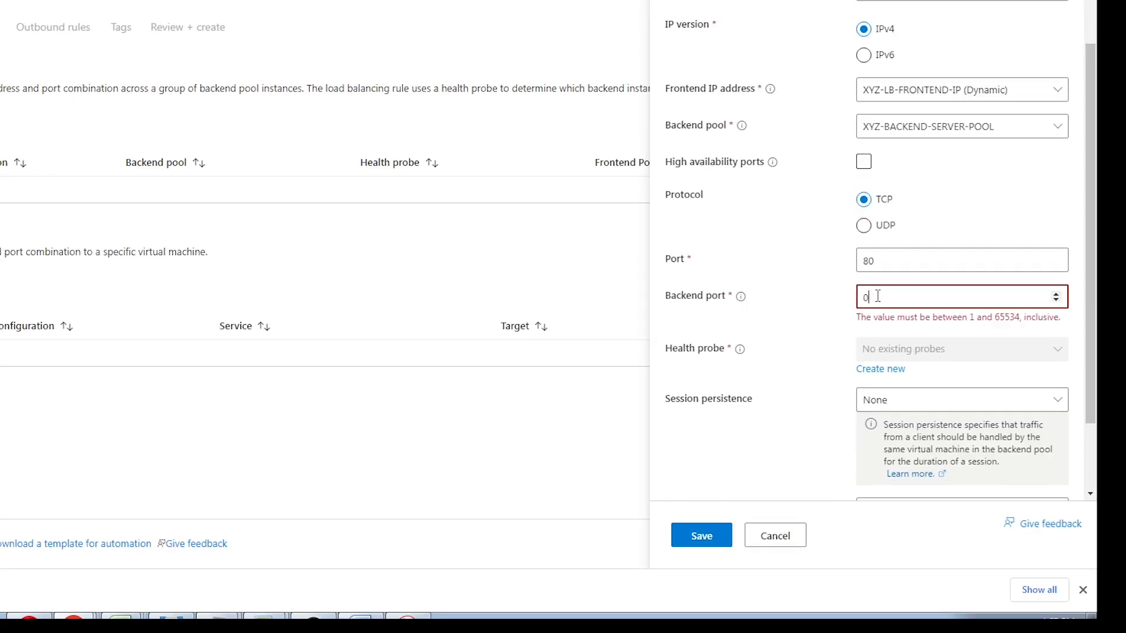
text(80)
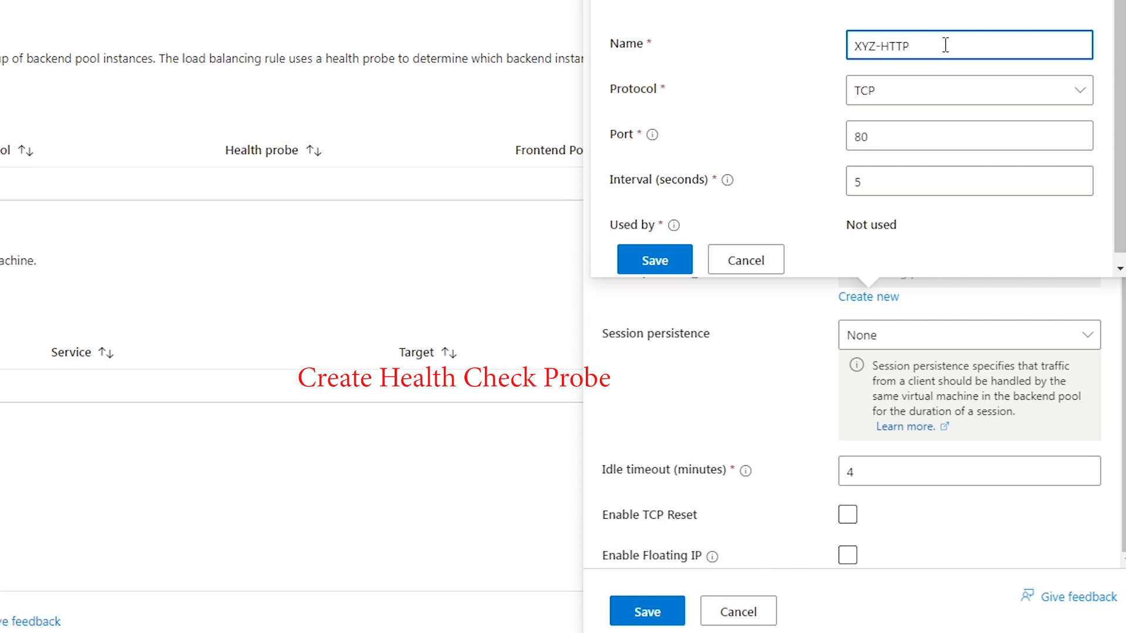
text(-HEALTH-CHECK)
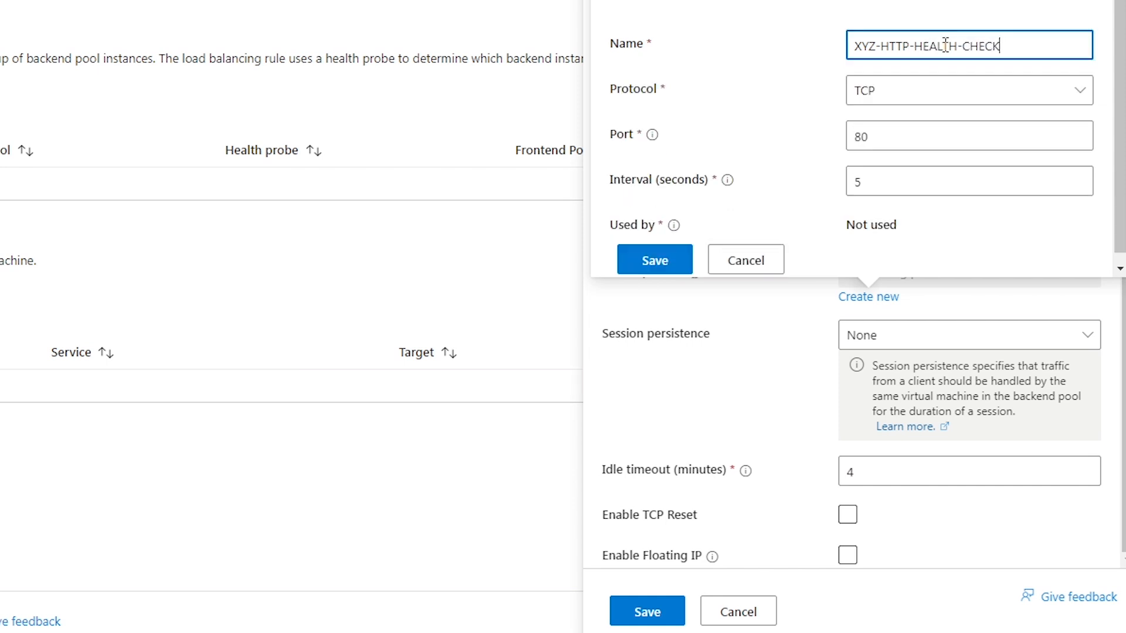
click(655, 260)
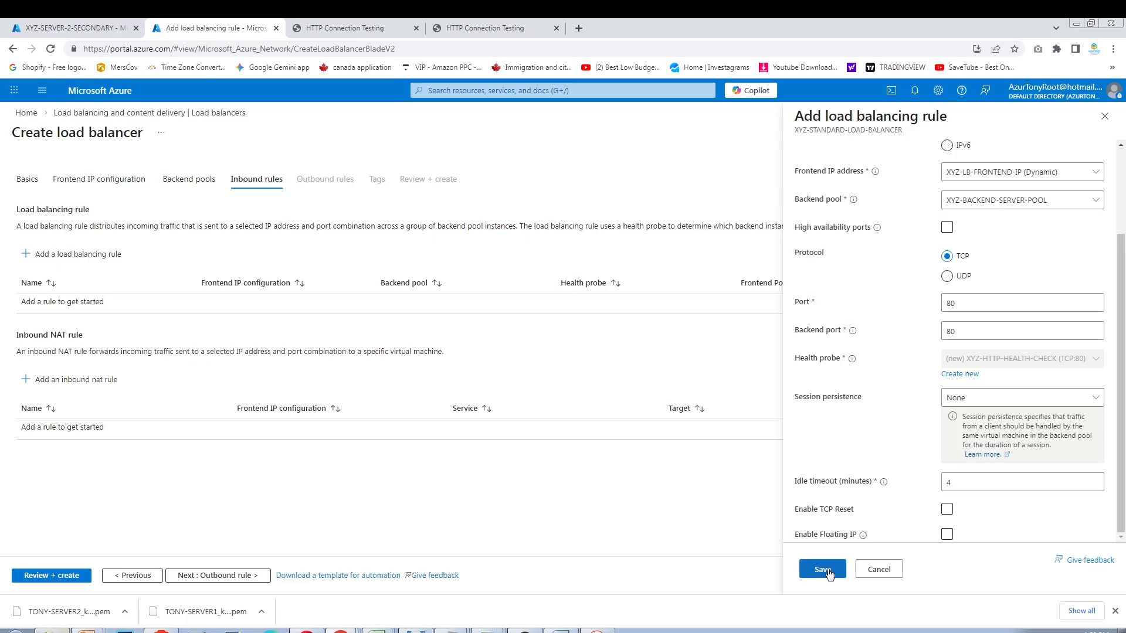
click(823, 569)
- Create the load balancer without adding any outbound rules or tags
click(199, 577)
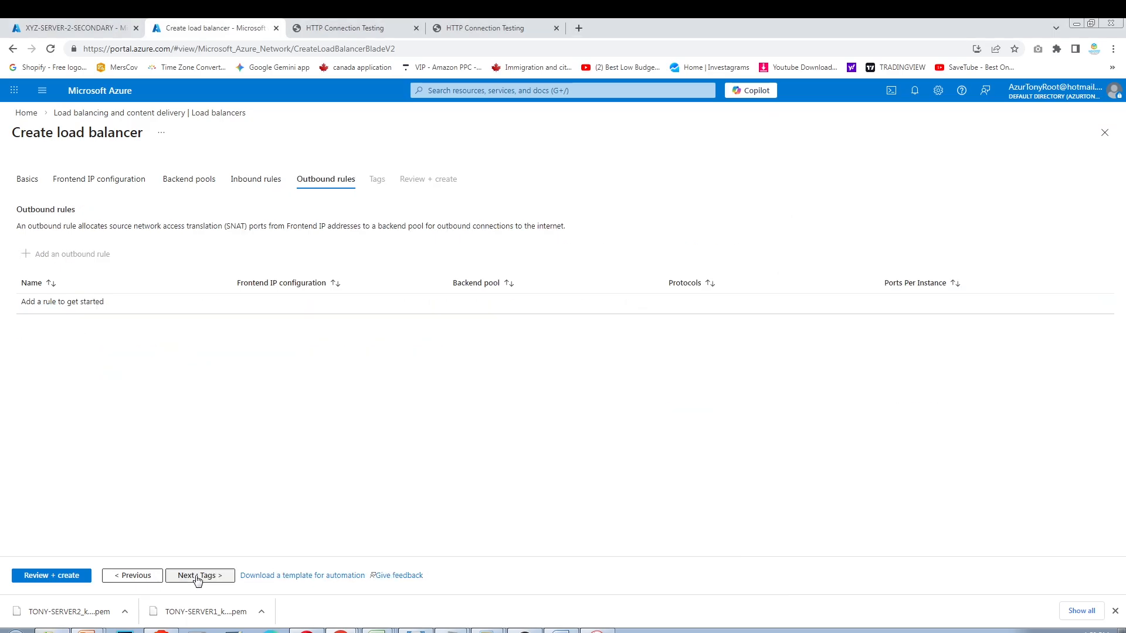
double_click(197, 579)
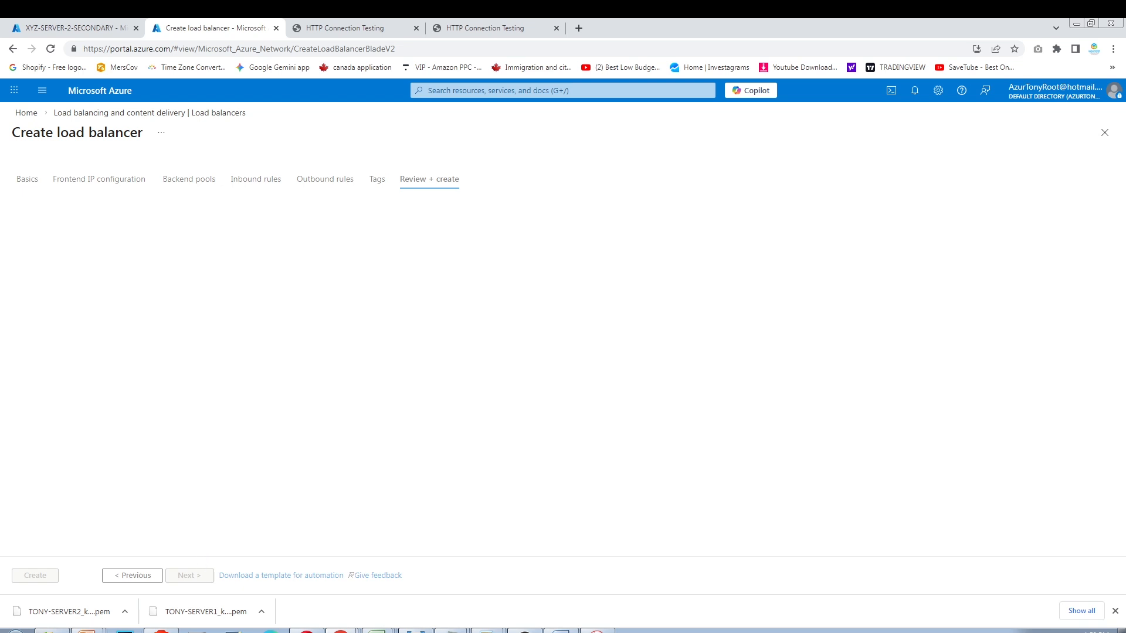
click(35, 576)
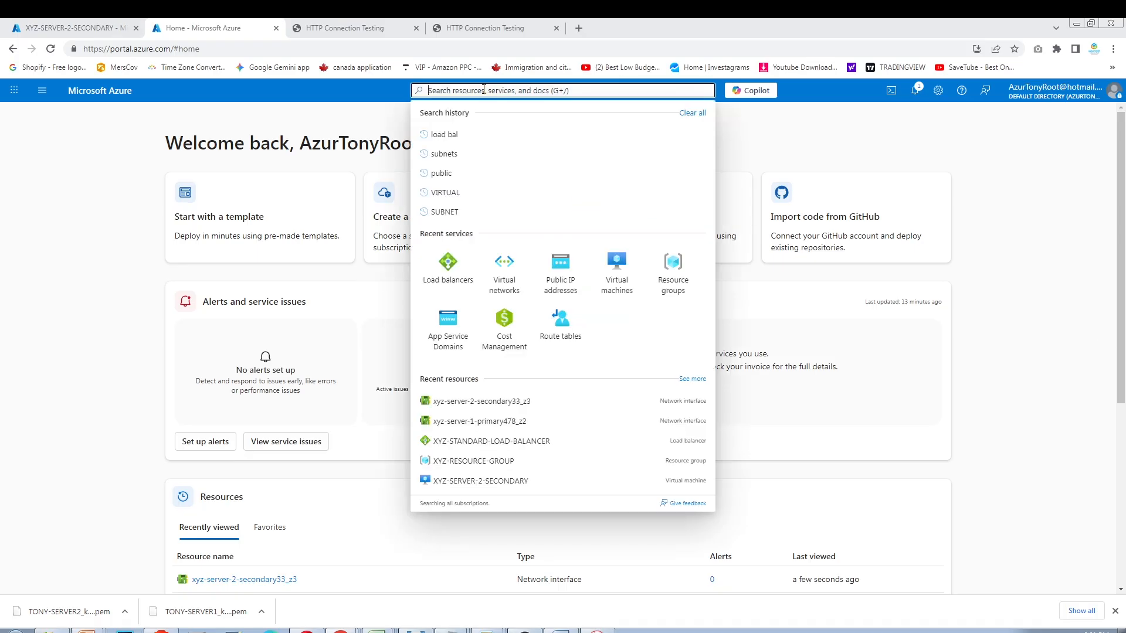
- Search for Firewall Policies and start a new Azure Firewall policy in XYZ-RESOURCE-GROUP
text(Firewall)
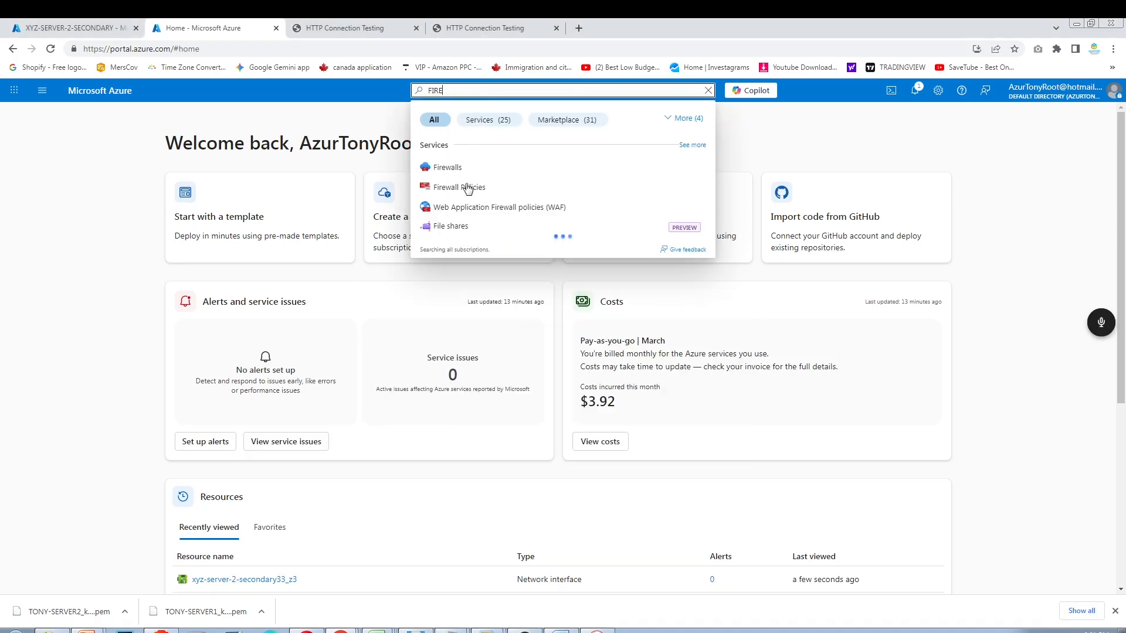
click(466, 188)
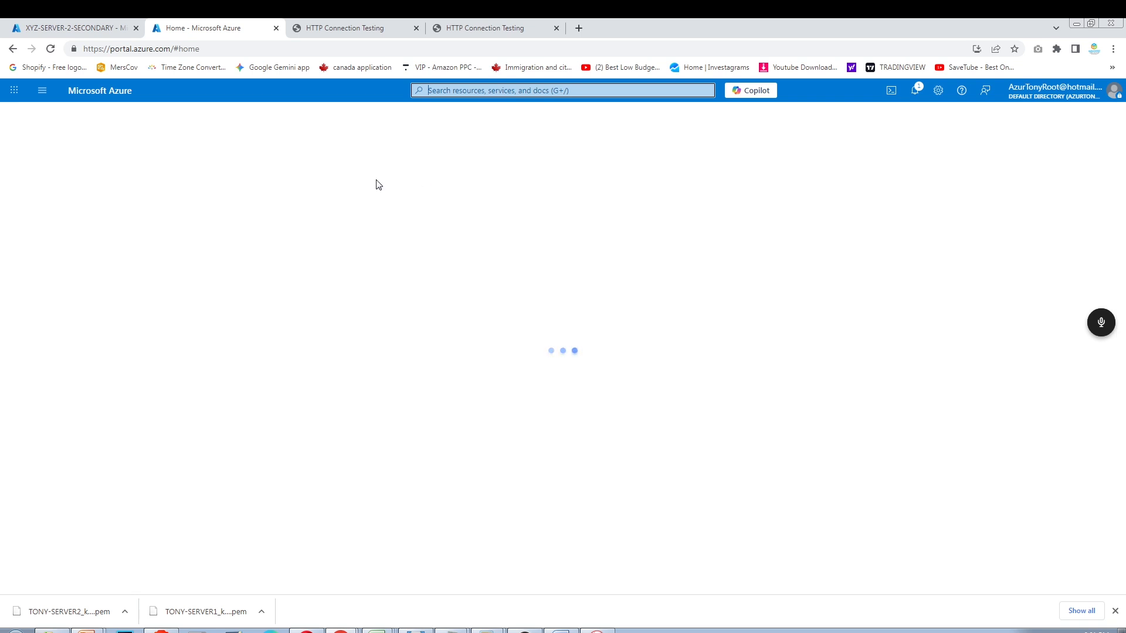
click(198, 170)
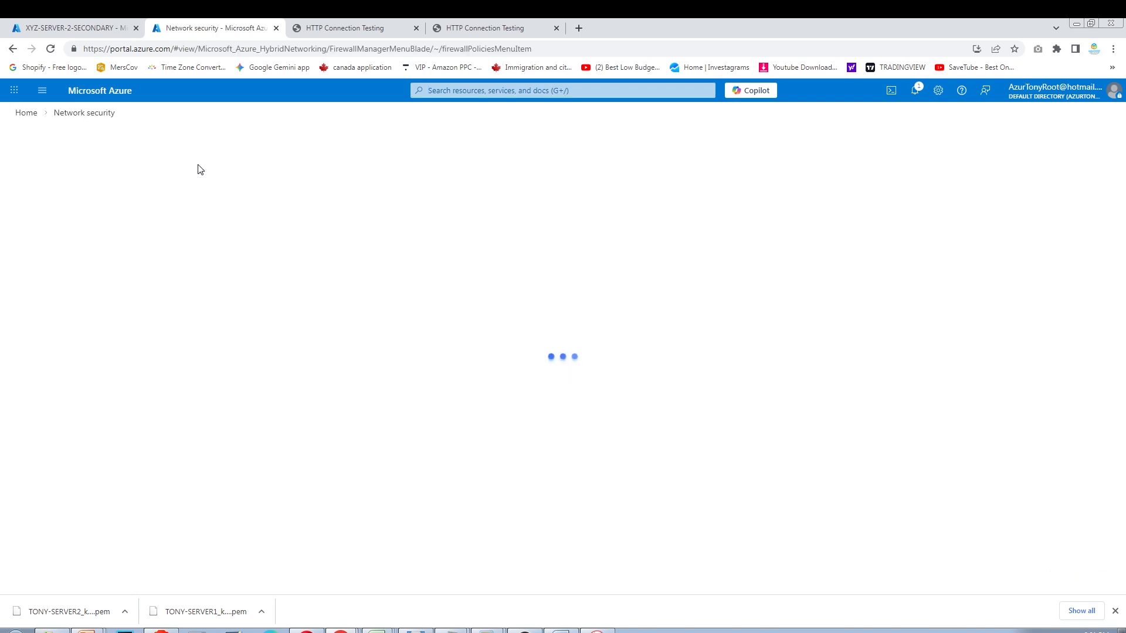
click(253, 265)
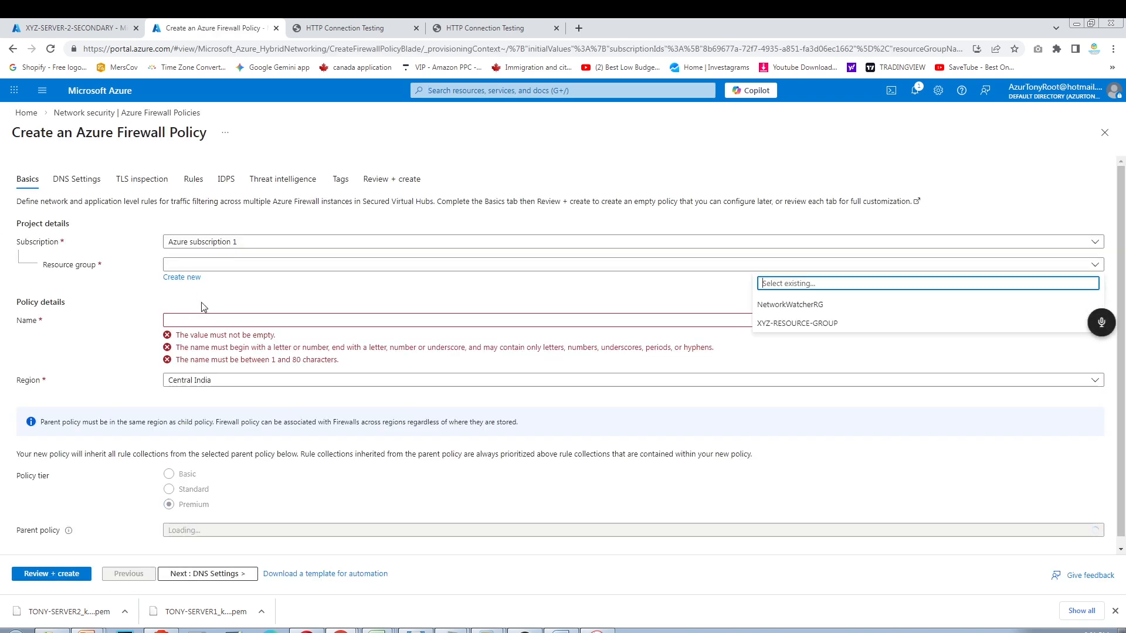
click(790, 322)
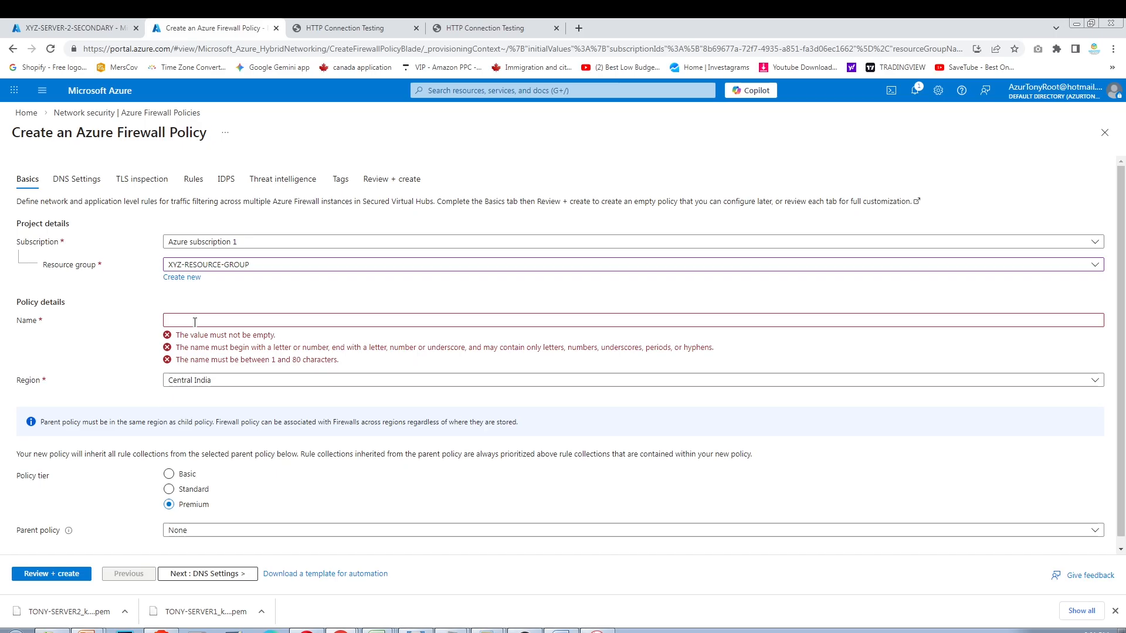
- Name the firewall policy XYZ-FIREWALL-POLICIES and create it with the Standard policy tier
click(170, 321)
text(XY)
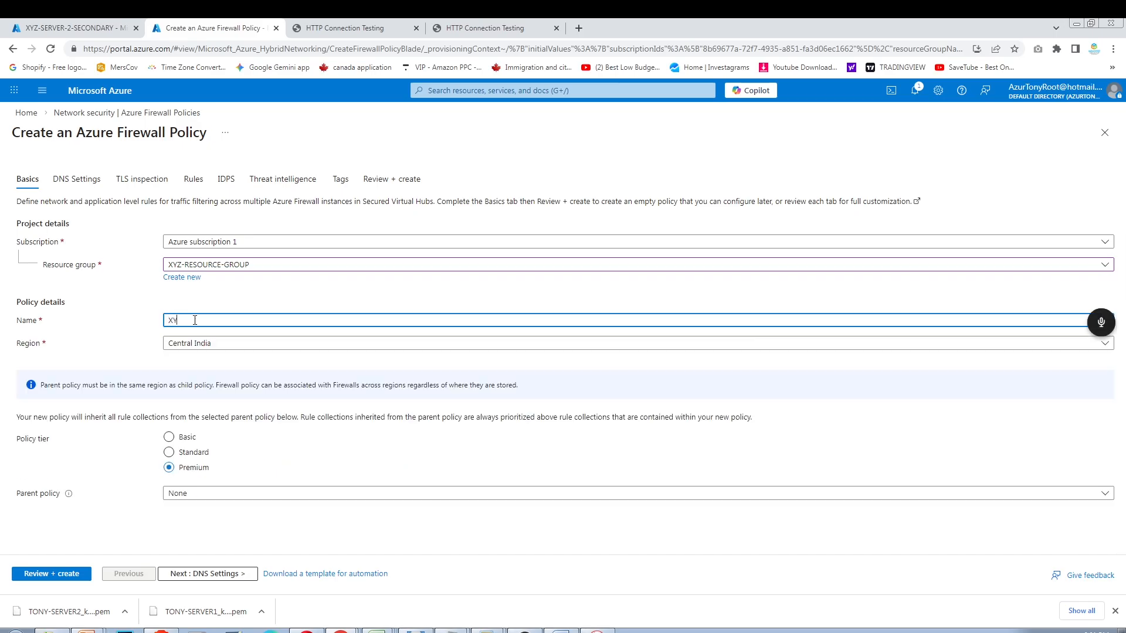
text(Z-R)
key(BackSpace)
text(FIREWALL-POLICIES)
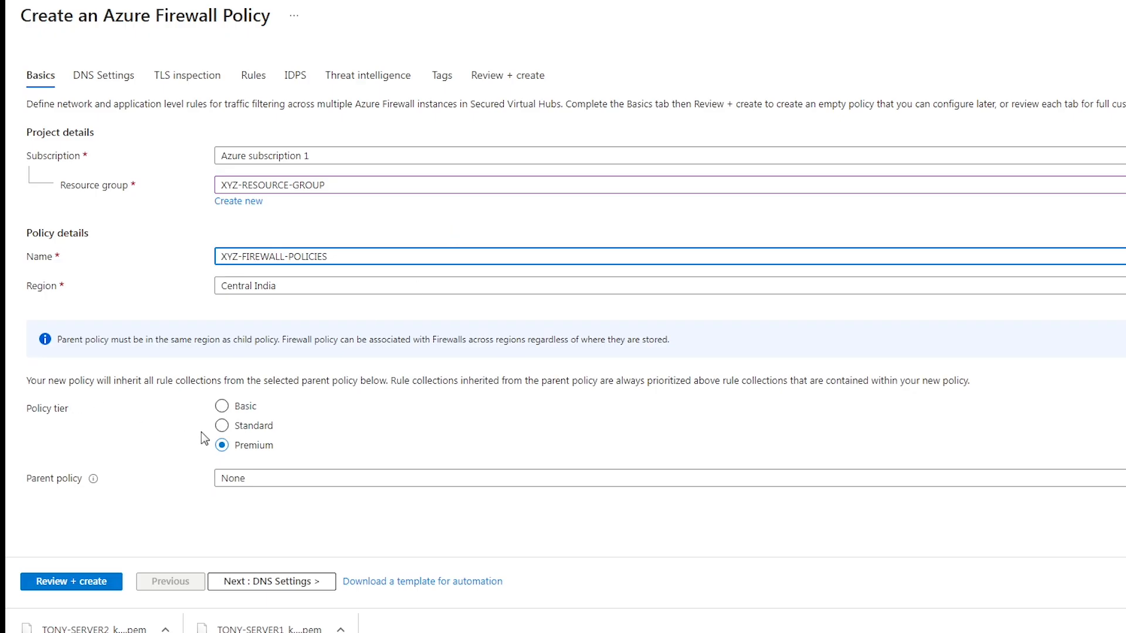
click(222, 426)
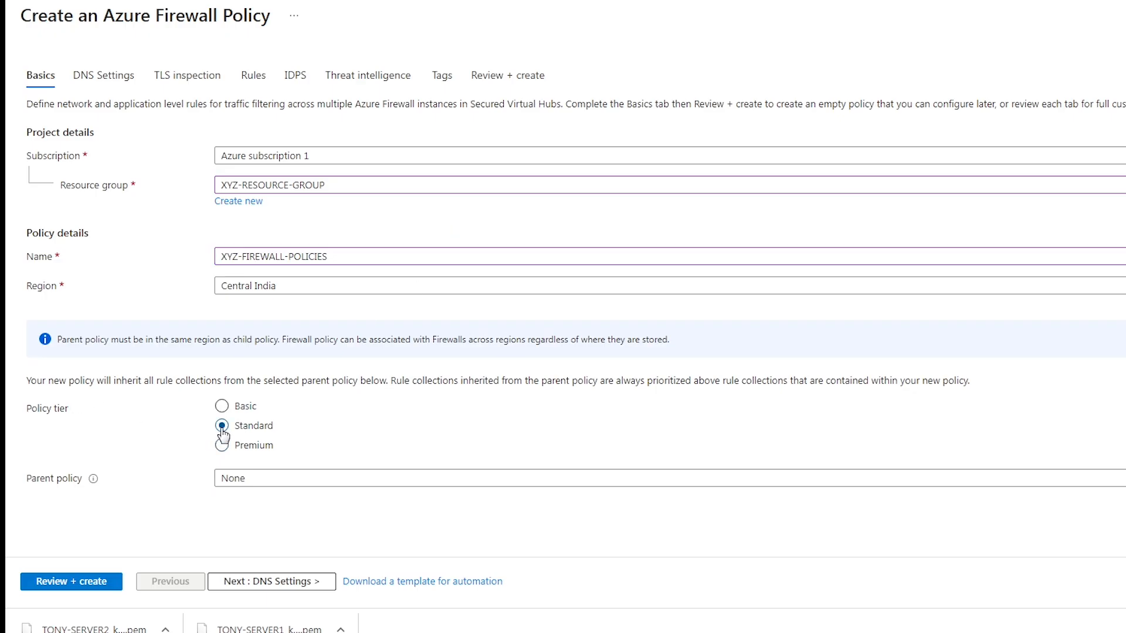
click(87, 584)
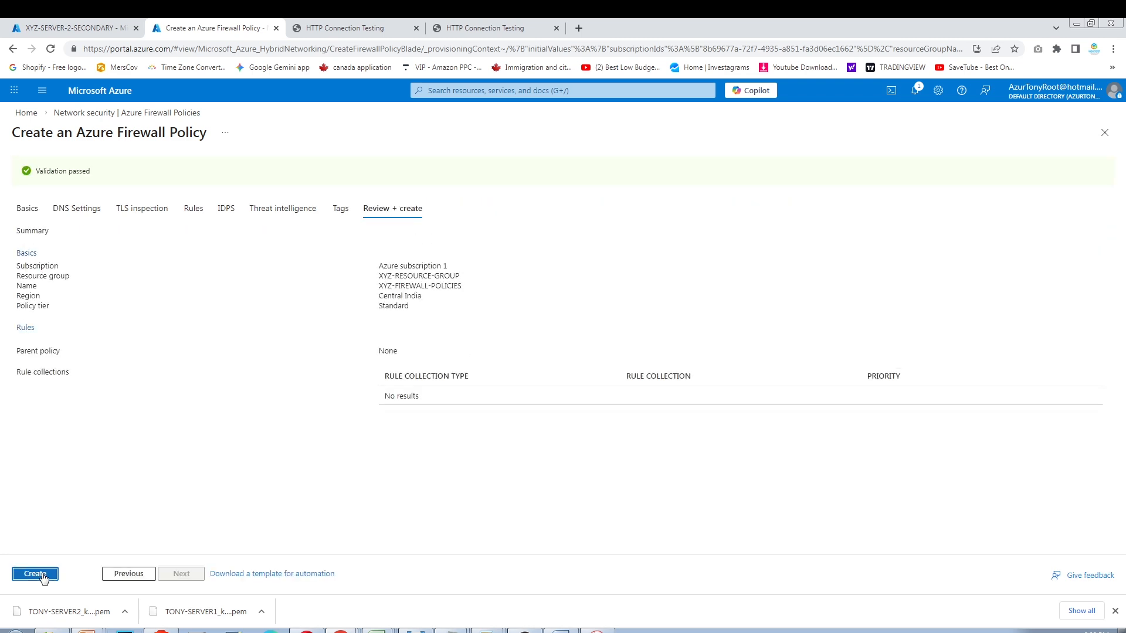
click(43, 571)
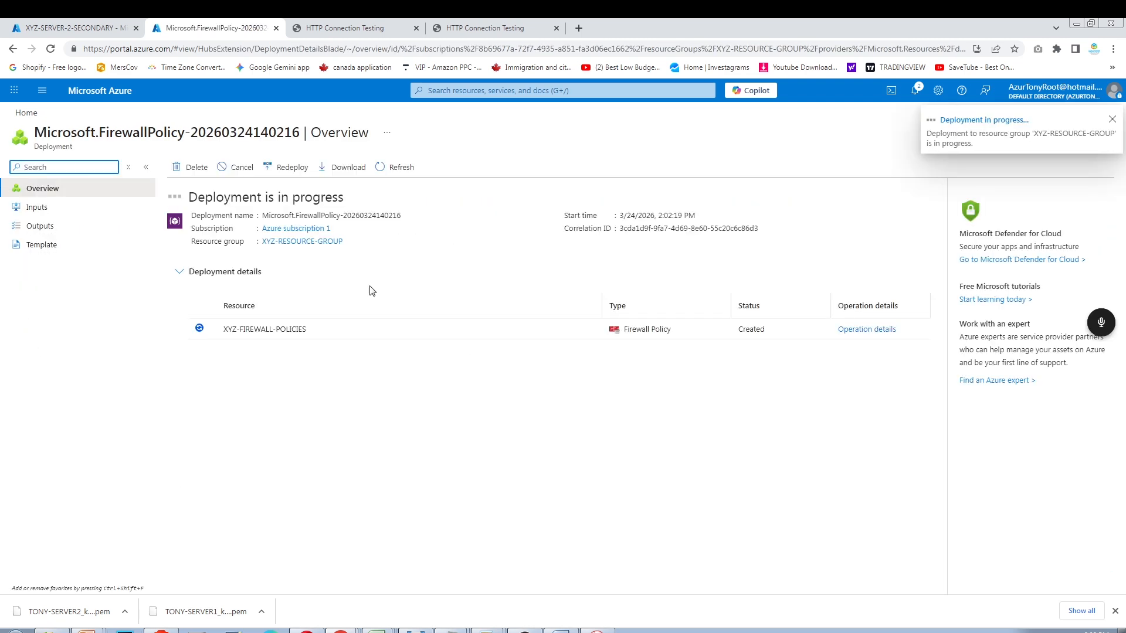
- Search for the Firewalls service and start creating a new Azure firewall
click(459, 88)
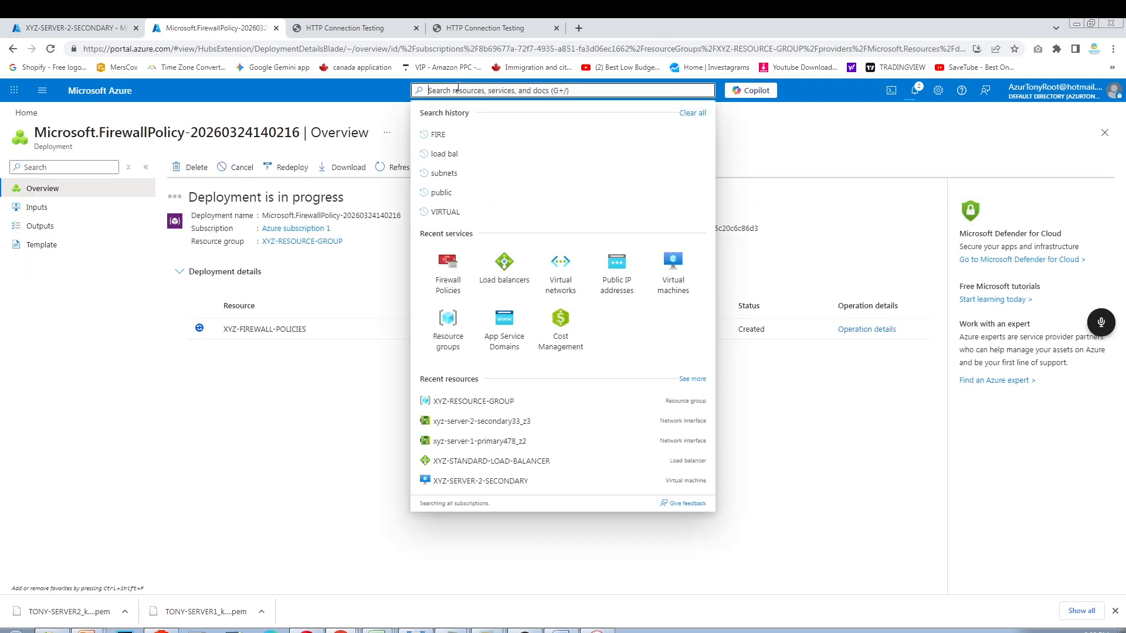
text(FIREWALL)
click(441, 169)
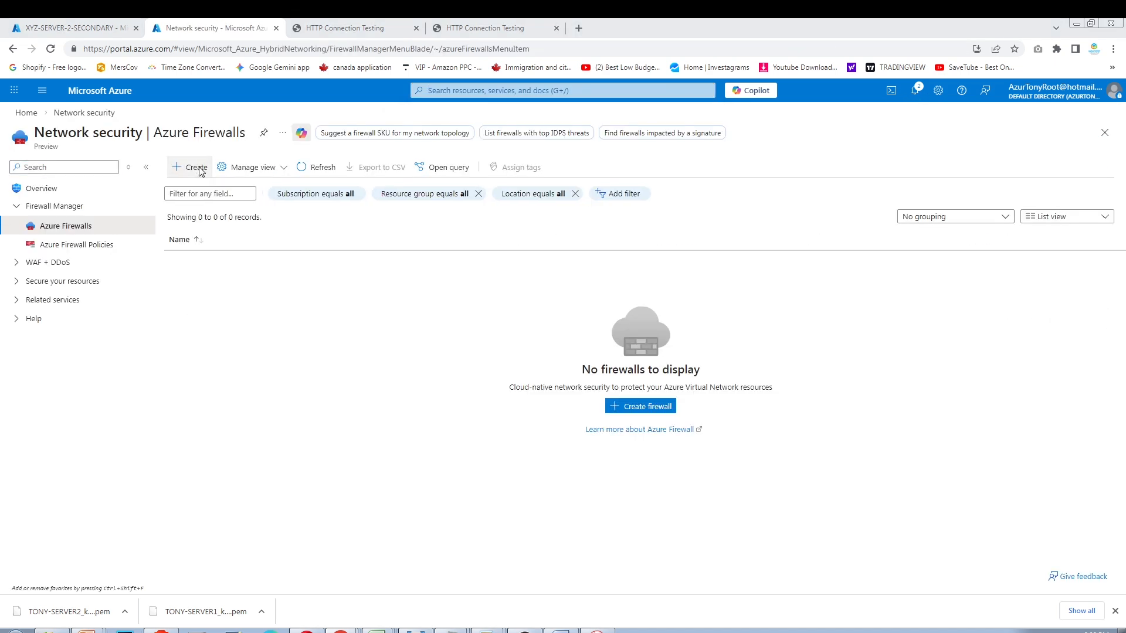
click(197, 168)
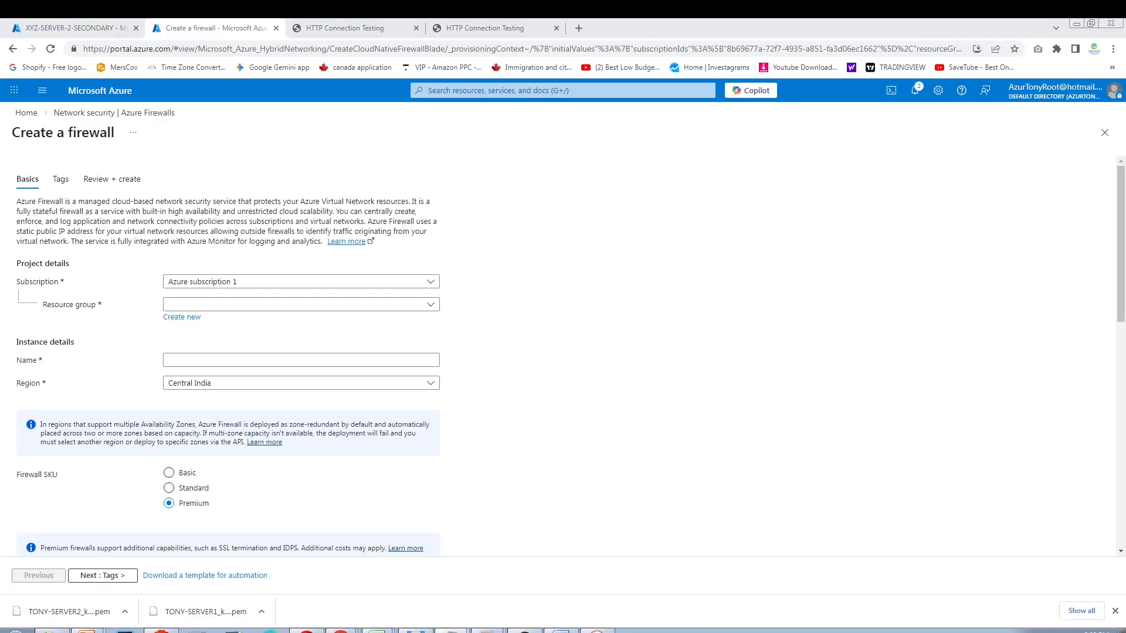
- Choose the firewall's resource group, name it XYZ-FIREWALL, and select the Standard firewall SKU
click(185, 306)
click(220, 363)
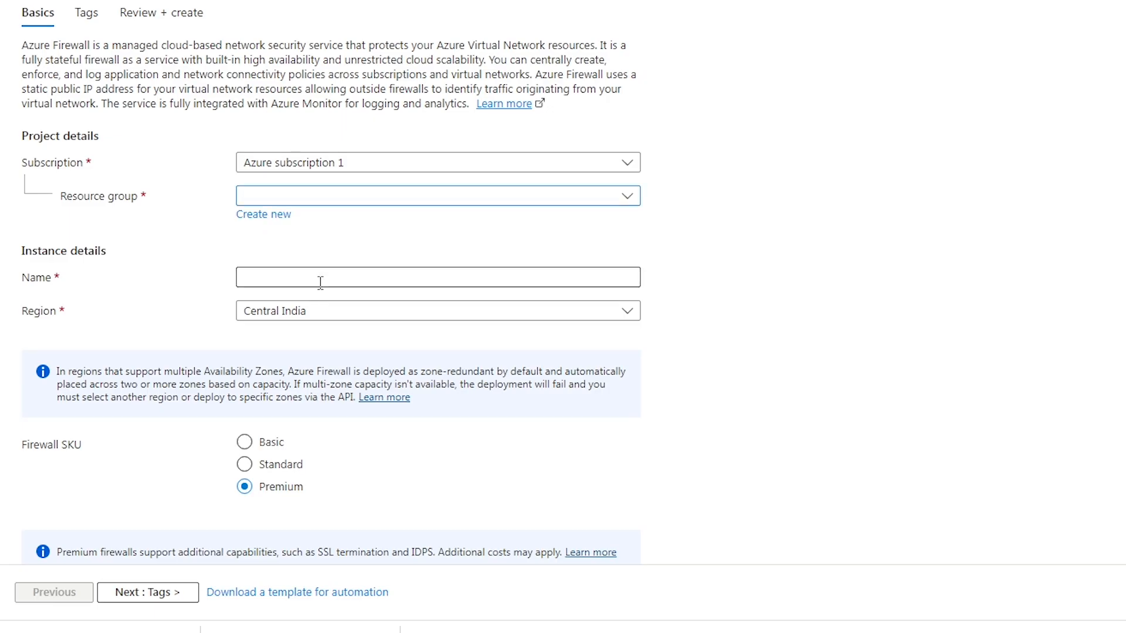
click(320, 278)
text(XYZ-FIREWALL)
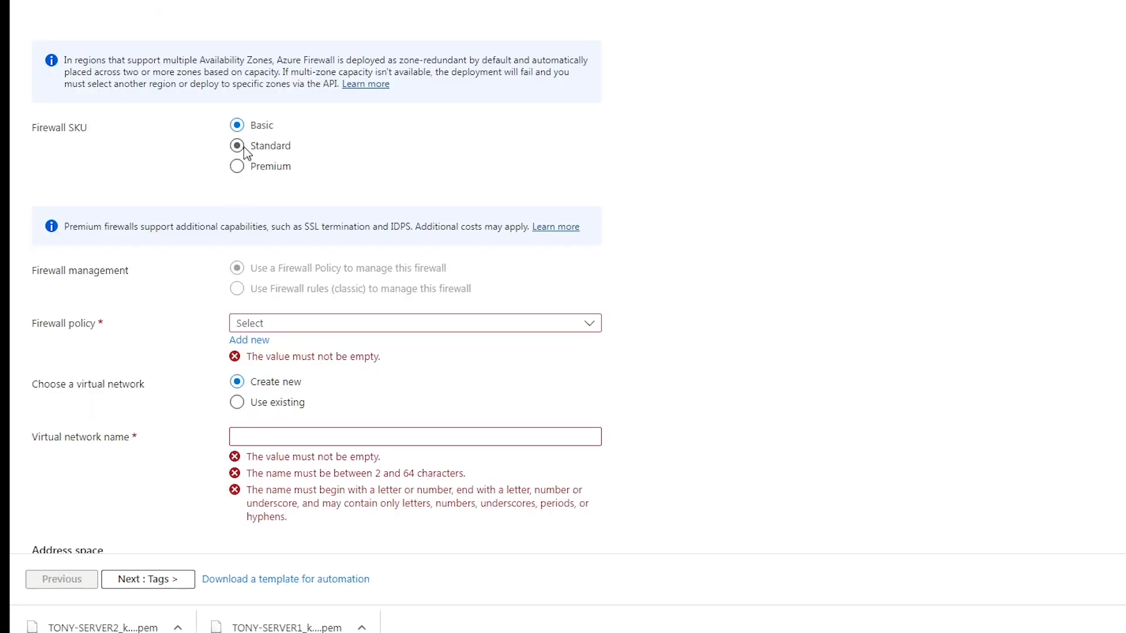
click(241, 146)
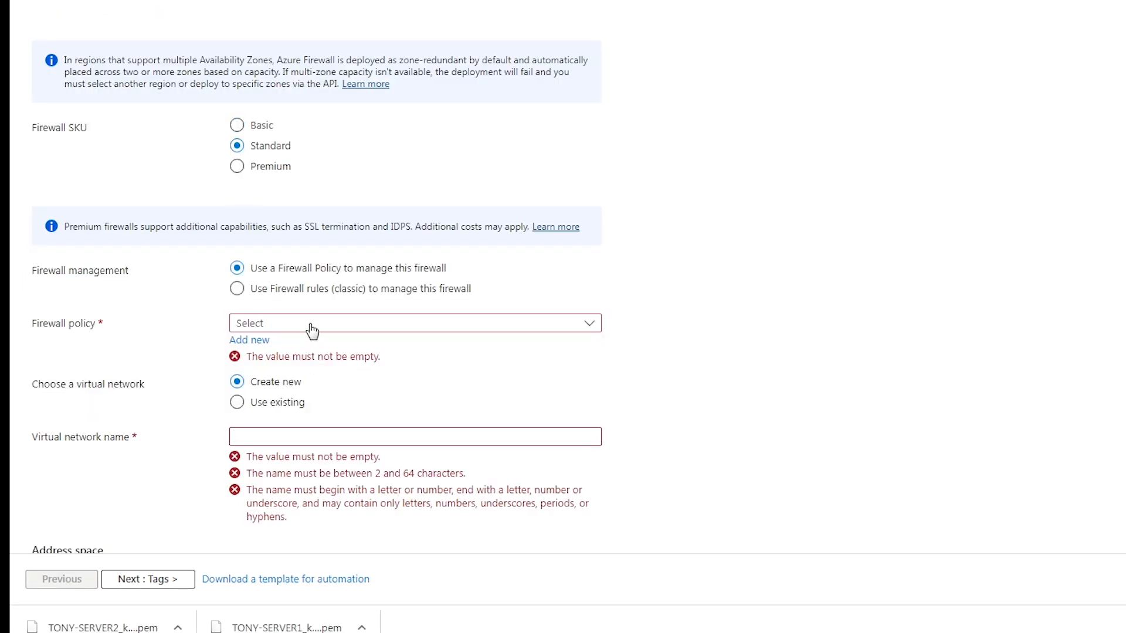
- Assign the XYZ-FIREWALL-POLICIES policy to the firewall and place it in the existing XYZ-VIRTUAL-NETWORK
click(331, 323)
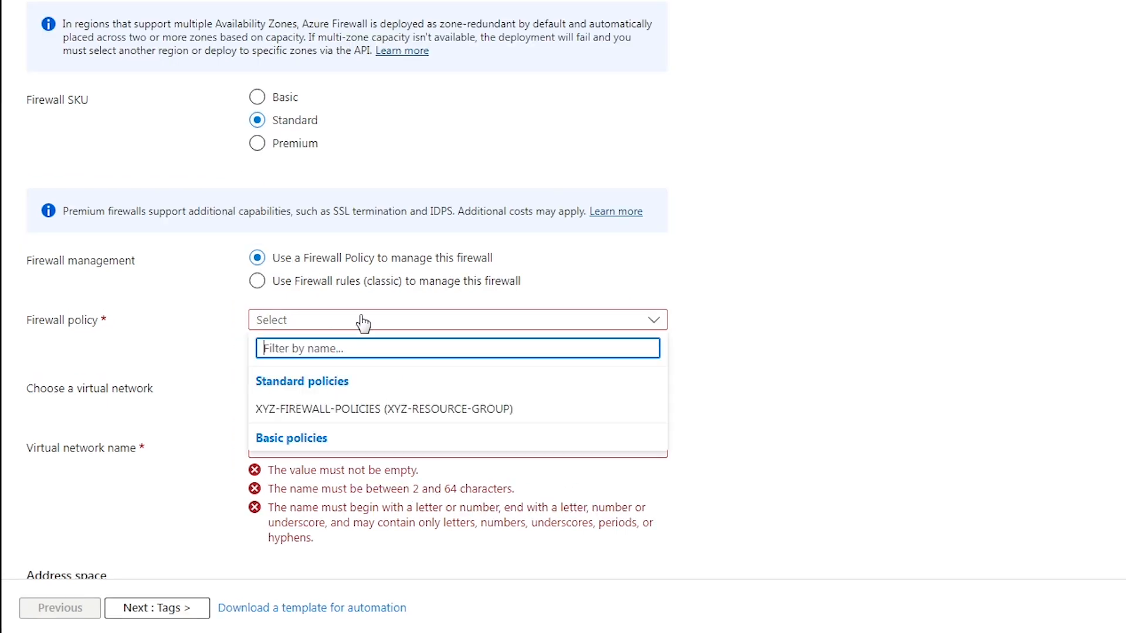
click(381, 409)
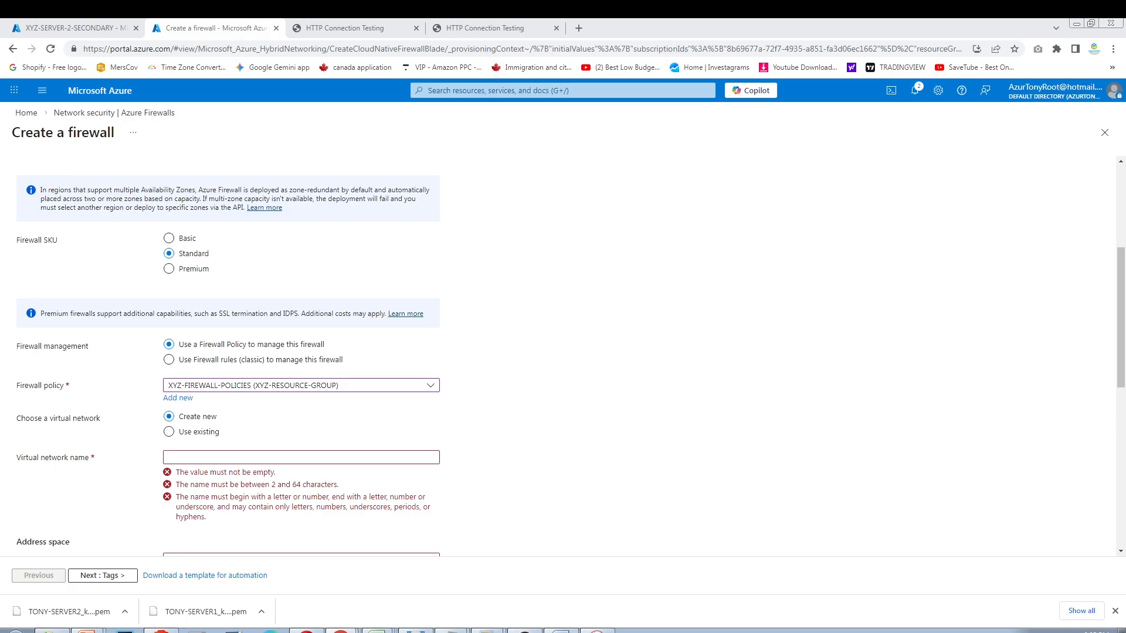
scroll(172, 344, down, 2)
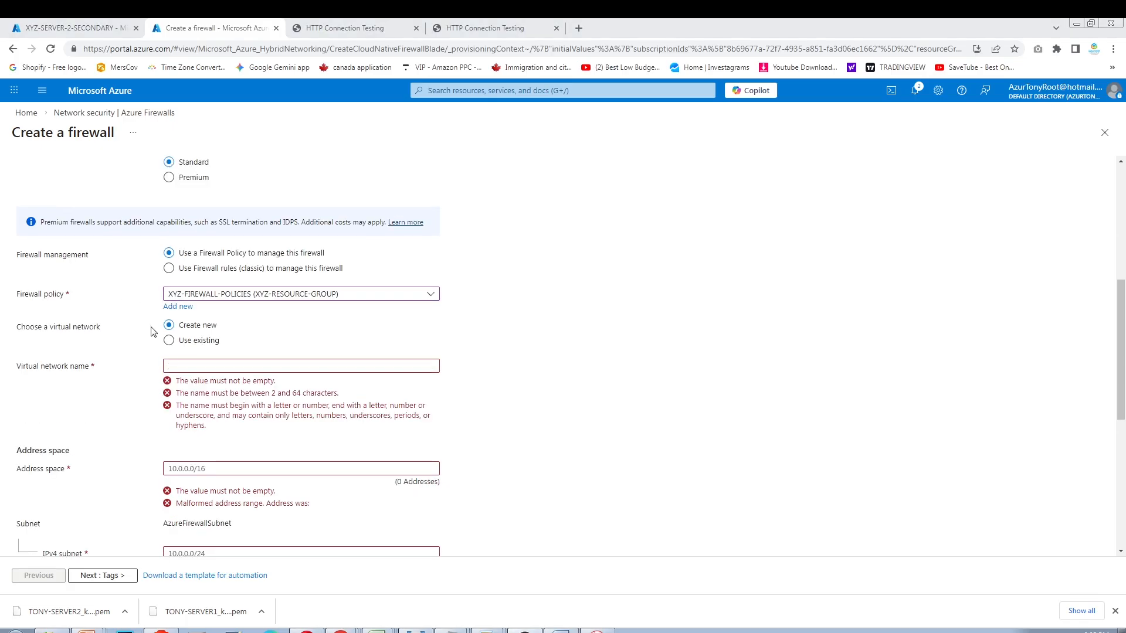
click(171, 343)
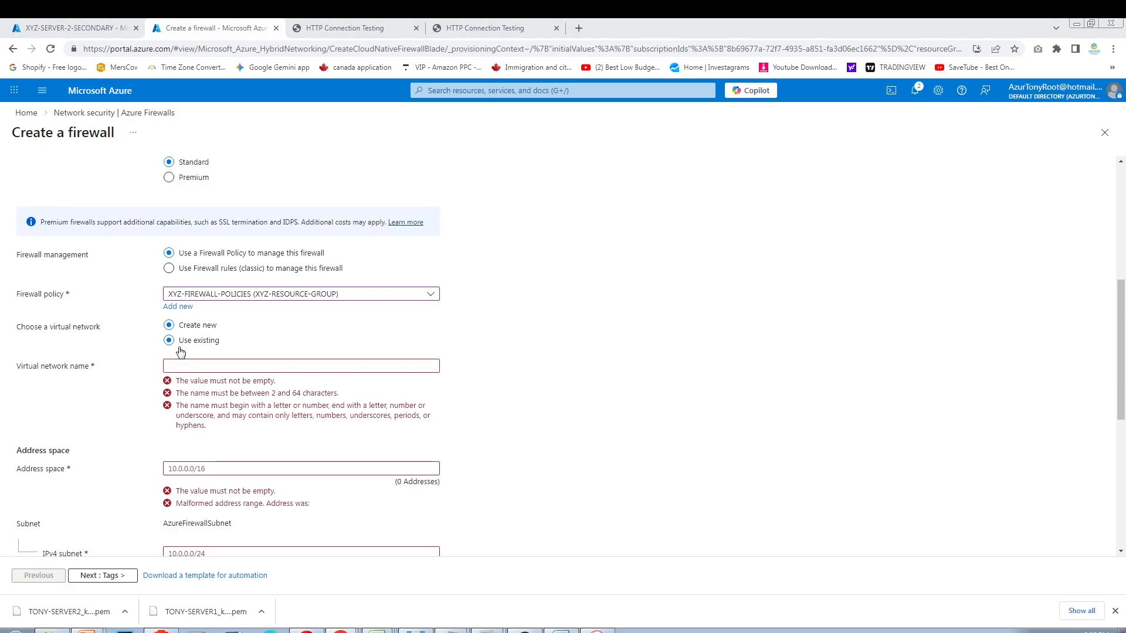
click(222, 370)
click(221, 404)
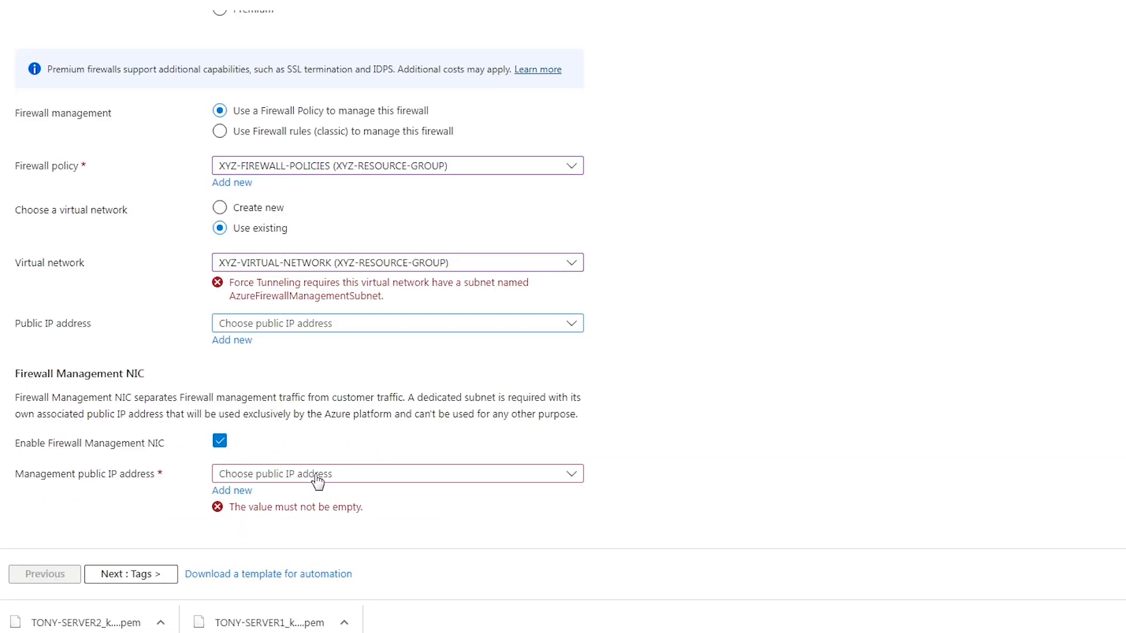
- Disable the Firewall Management NIC and add a new public IP address named XYZ-FW-PUBLIC-IP for the firewall
click(222, 448)
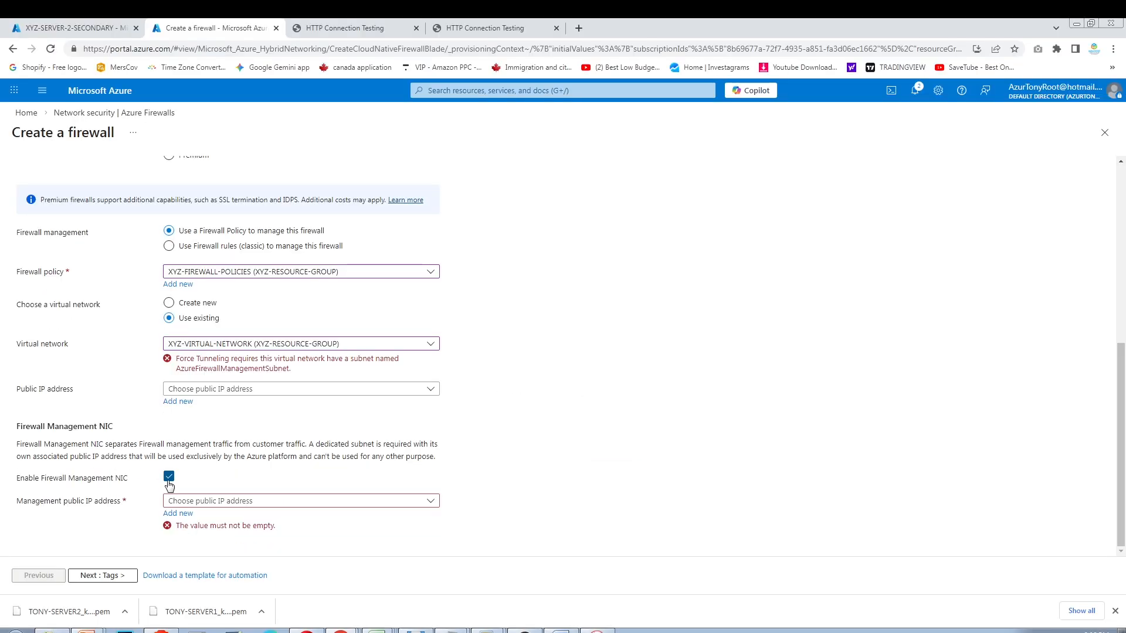
click(169, 477)
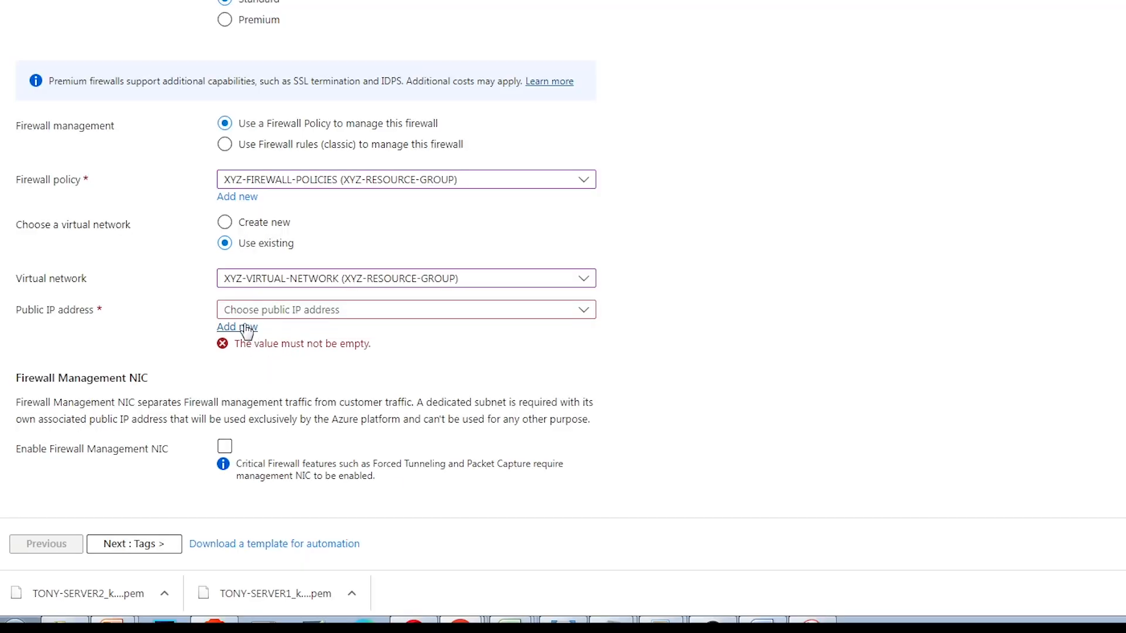
click(250, 332)
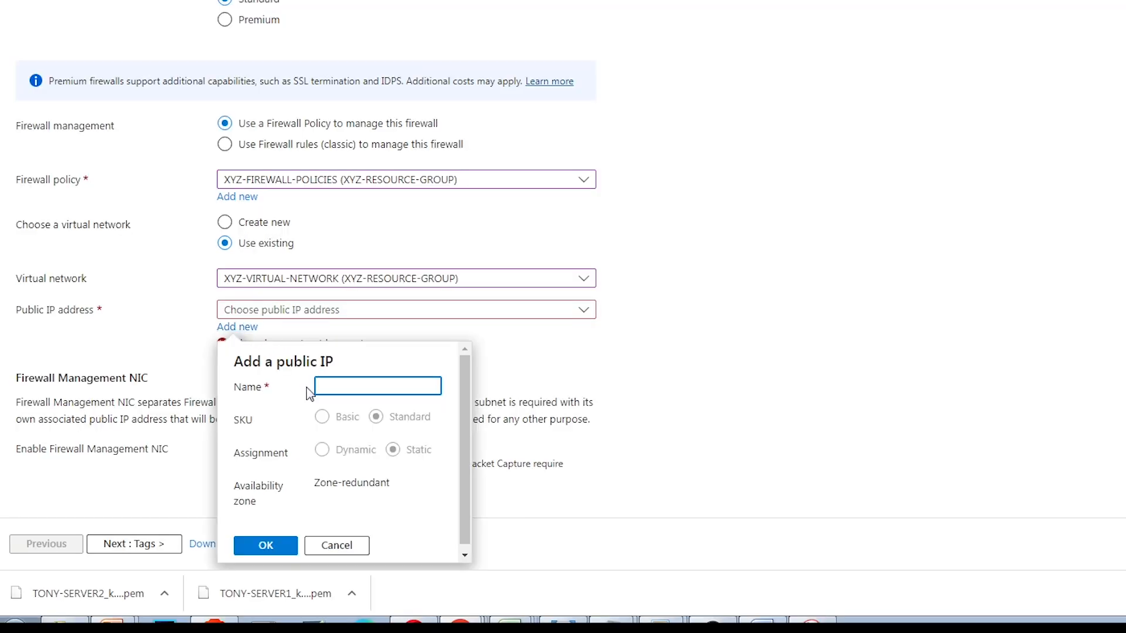
click(351, 388)
text(FW)
key(BackSpace)
key(BackSpace)
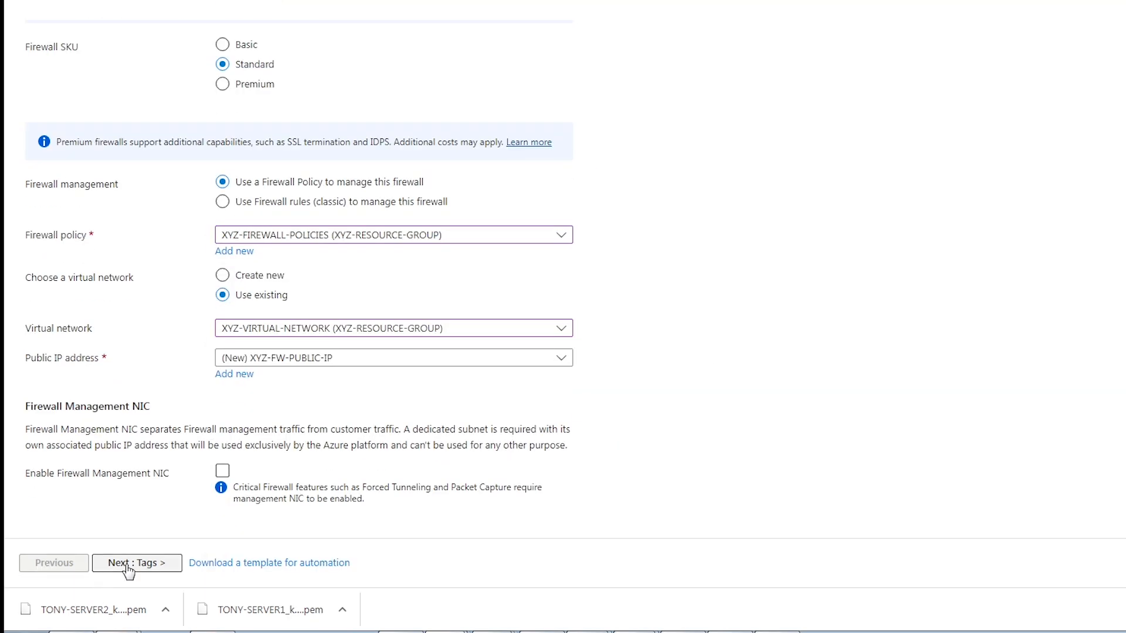
- Review the firewall configuration without adding tags, deploy it, and open the XYZ-FIREWALL resource
click(128, 564)
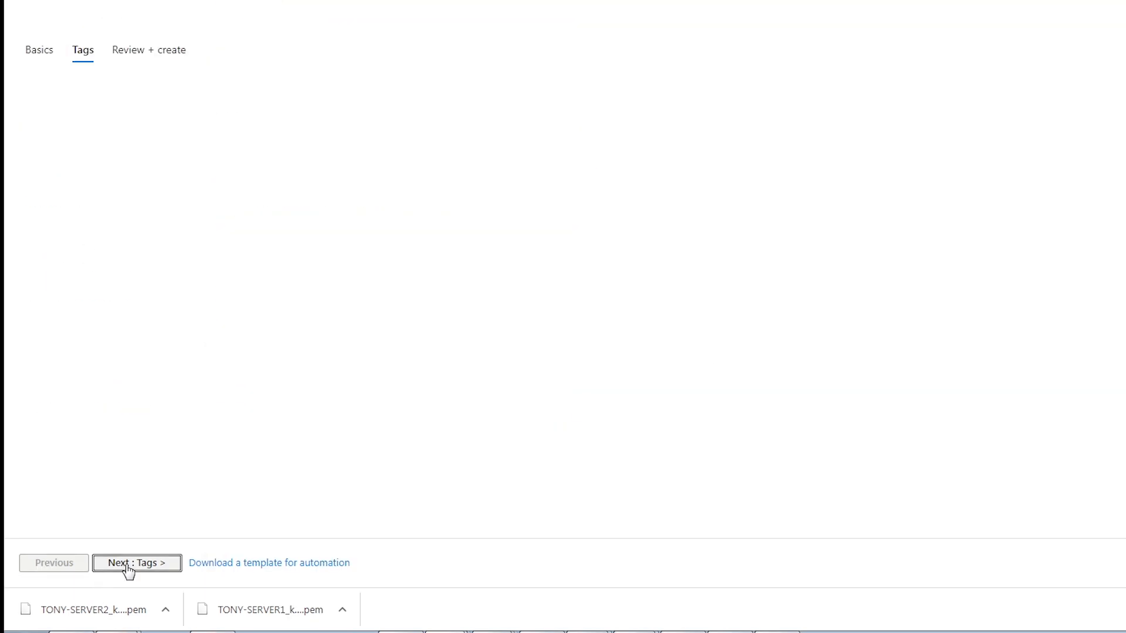
click(129, 568)
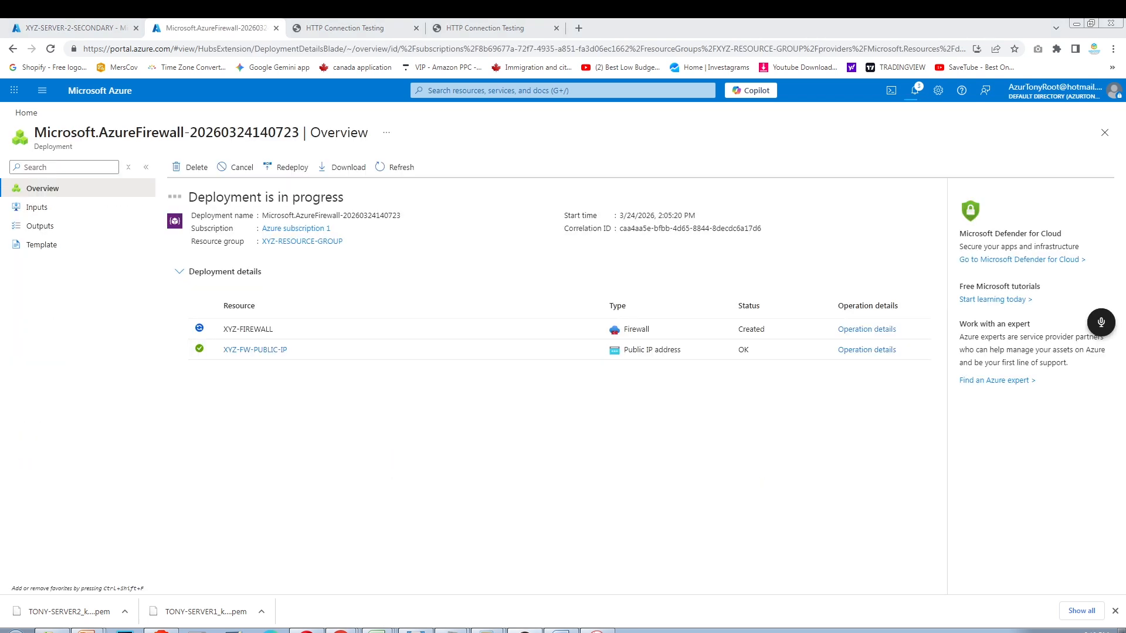
click(233, 326)
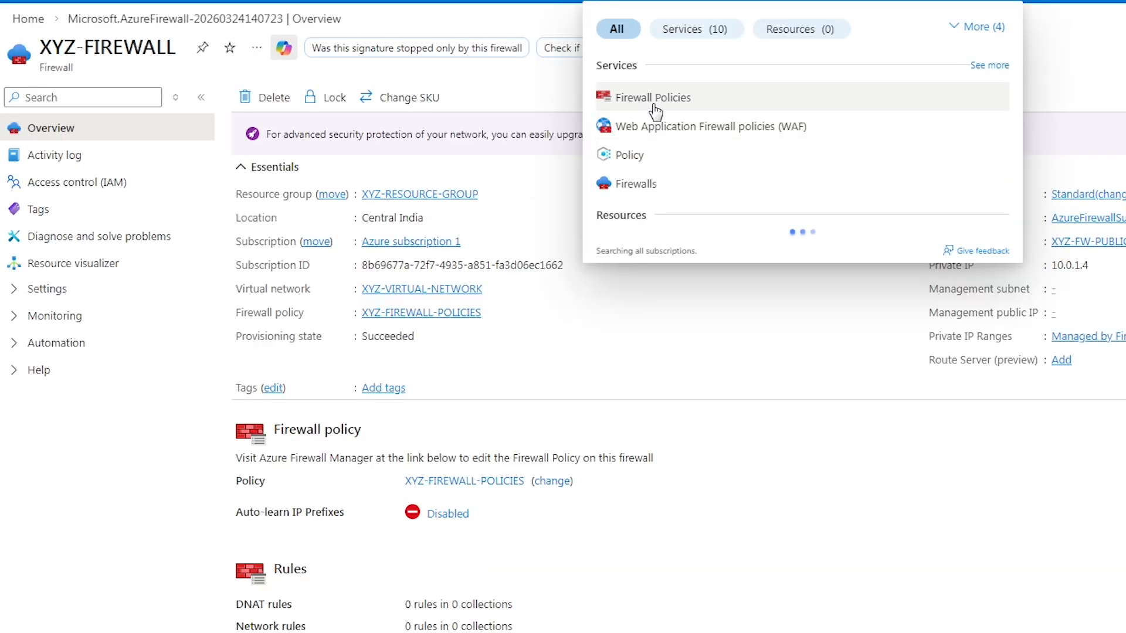
- Find the XYZ-FIREWALL-POLICIES firewall policy and start adding a rule collection under its DNAT rules
click(630, 40)
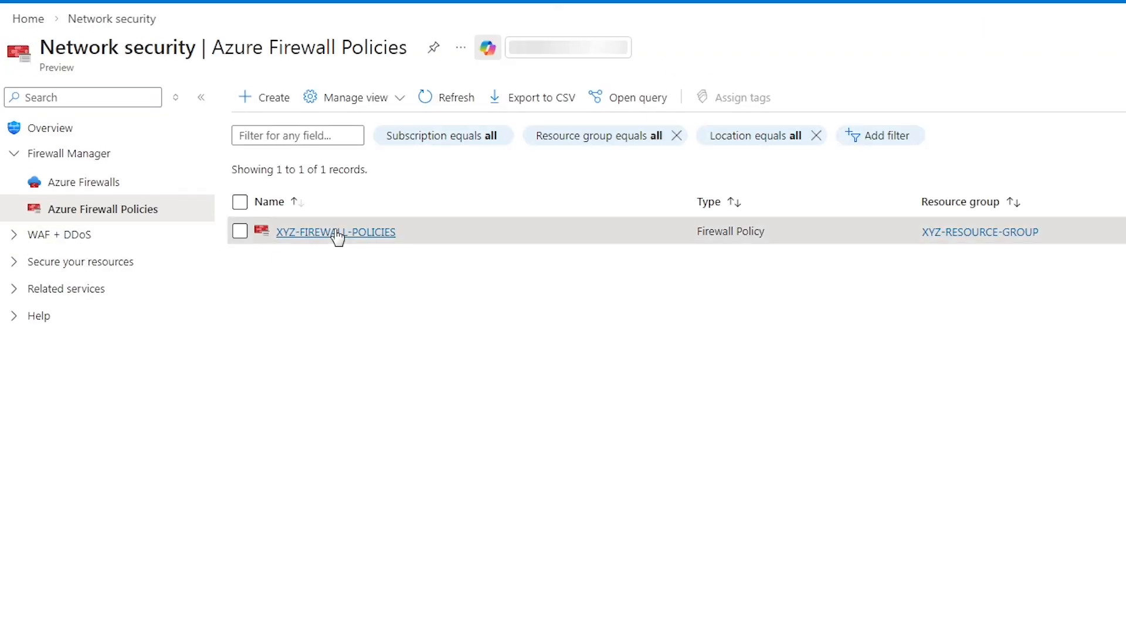
click(336, 233)
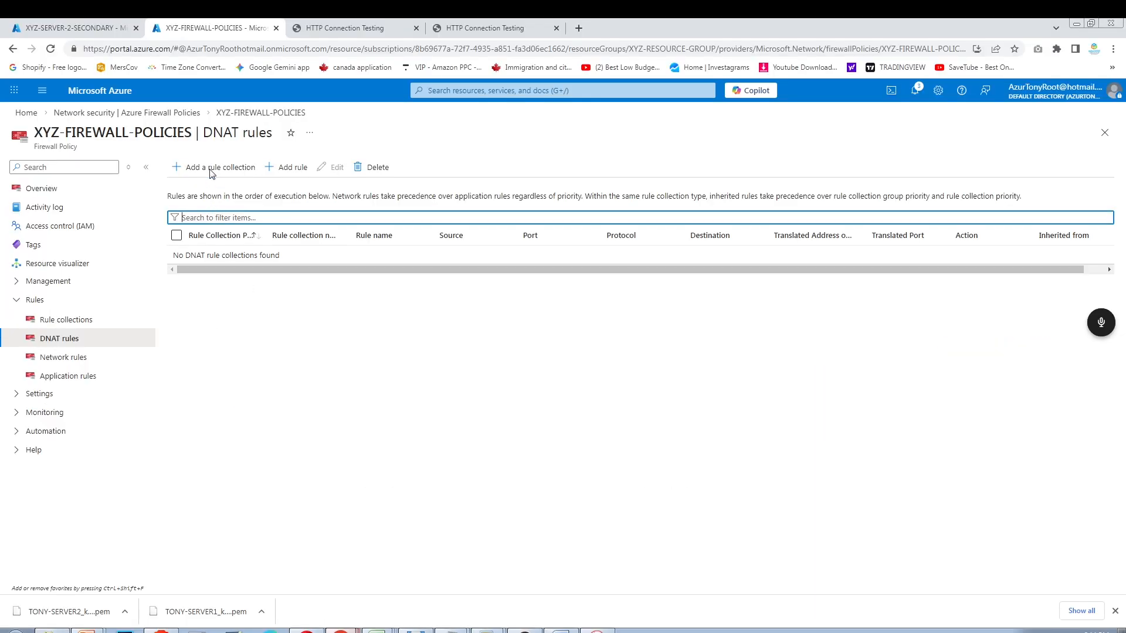
click(212, 170)
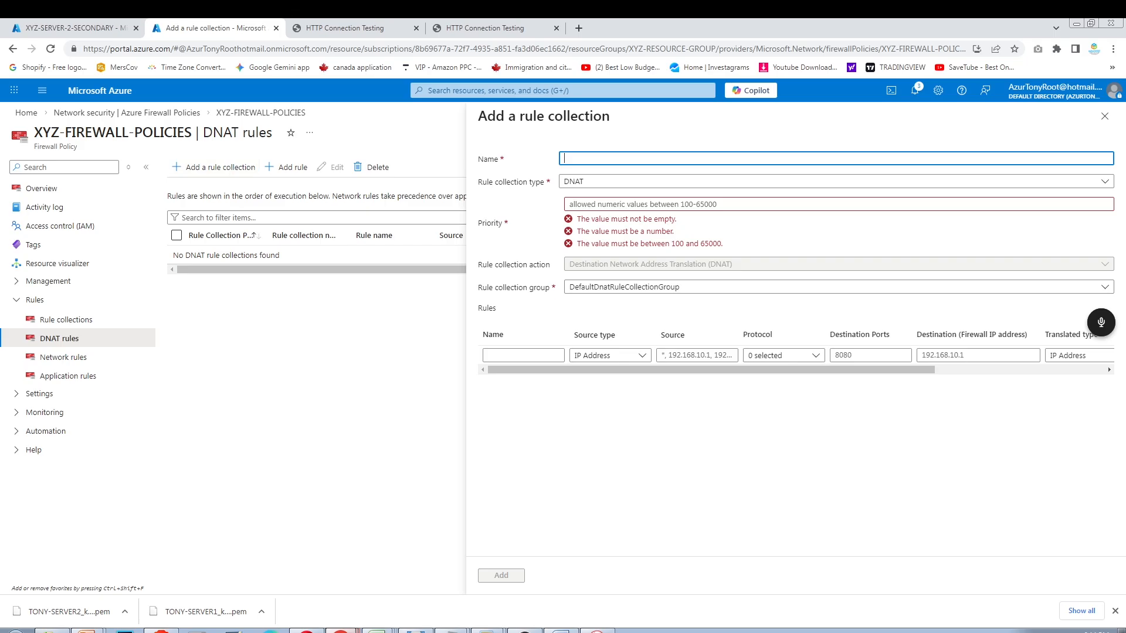
- Name the DNAT rule collection XYZ-Inbound-Web-Traffic-Destination-NAT and set its priority to 100
text(XYZ-Inbound-Web-Traffic.)
text(-Destination-NAT)
key(Tab)
text(100)
- Define the rule allow-HTTP-to-LB with source *, protocol TCP, destination port 80, and the firewall IP 20.192.4.54 as destination
click(513, 320)
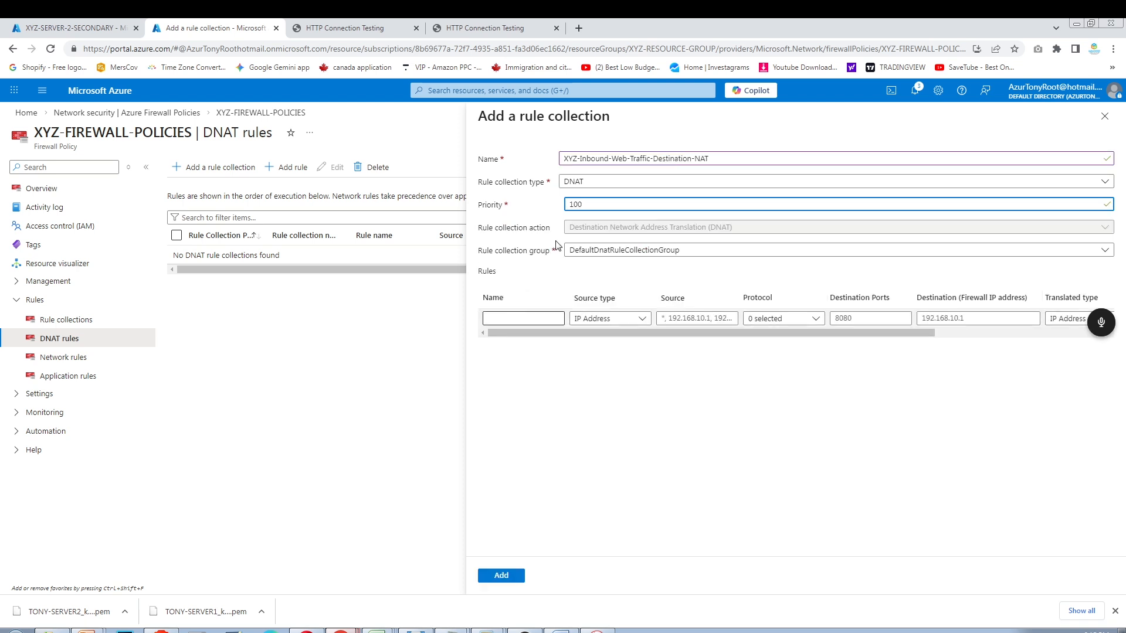
text(allow-)
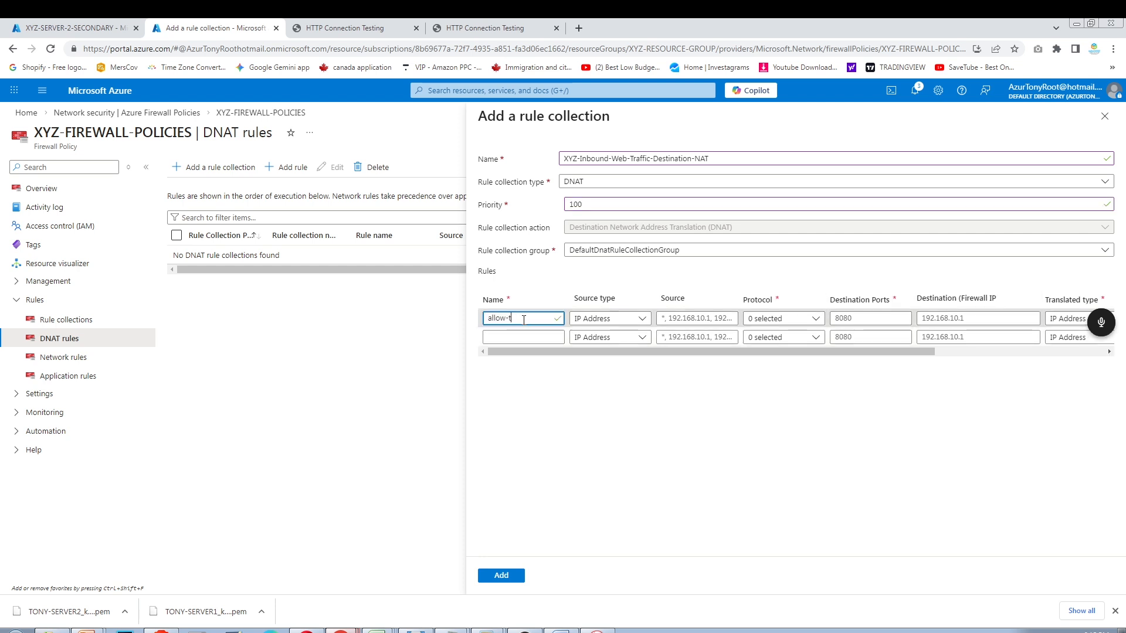
text(HTTP-to-LB)
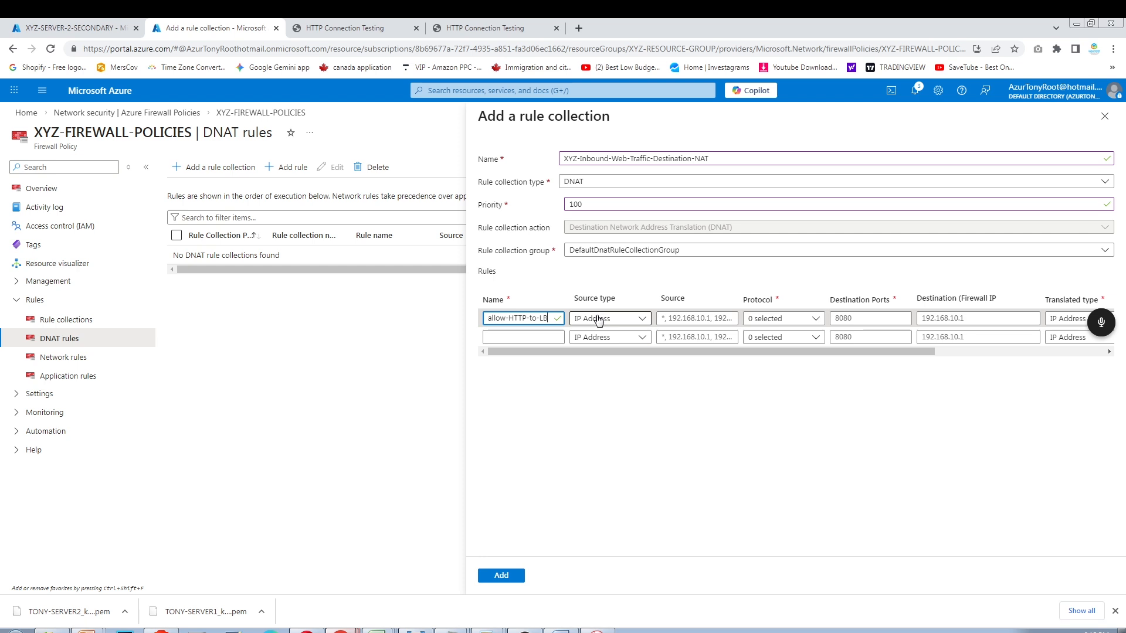
click(689, 317)
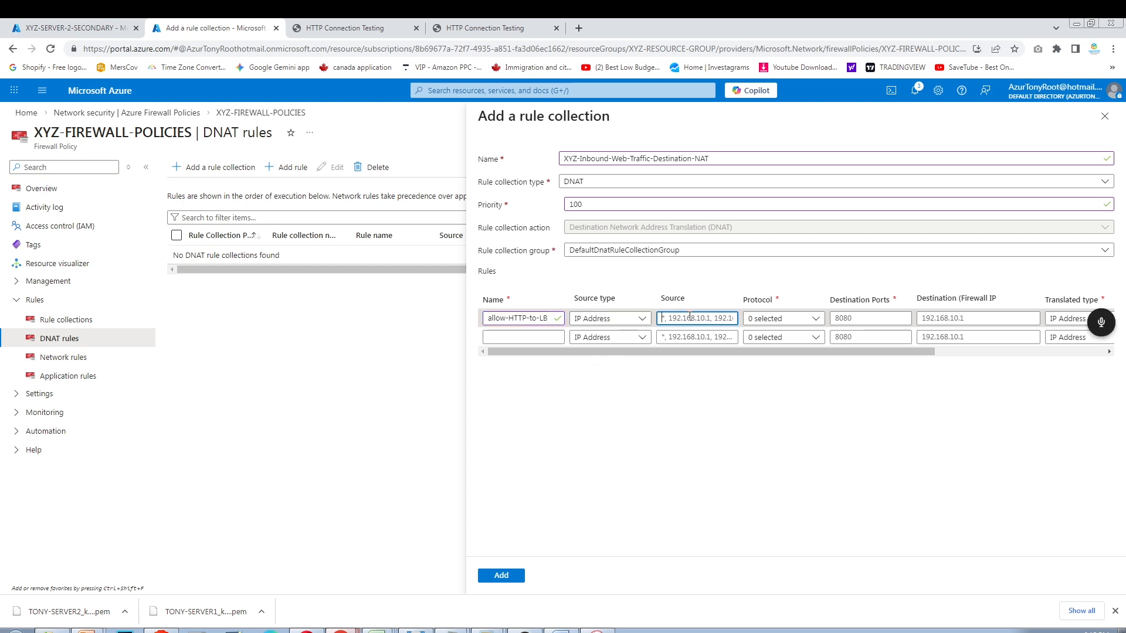
text(*)
click(763, 320)
click(769, 336)
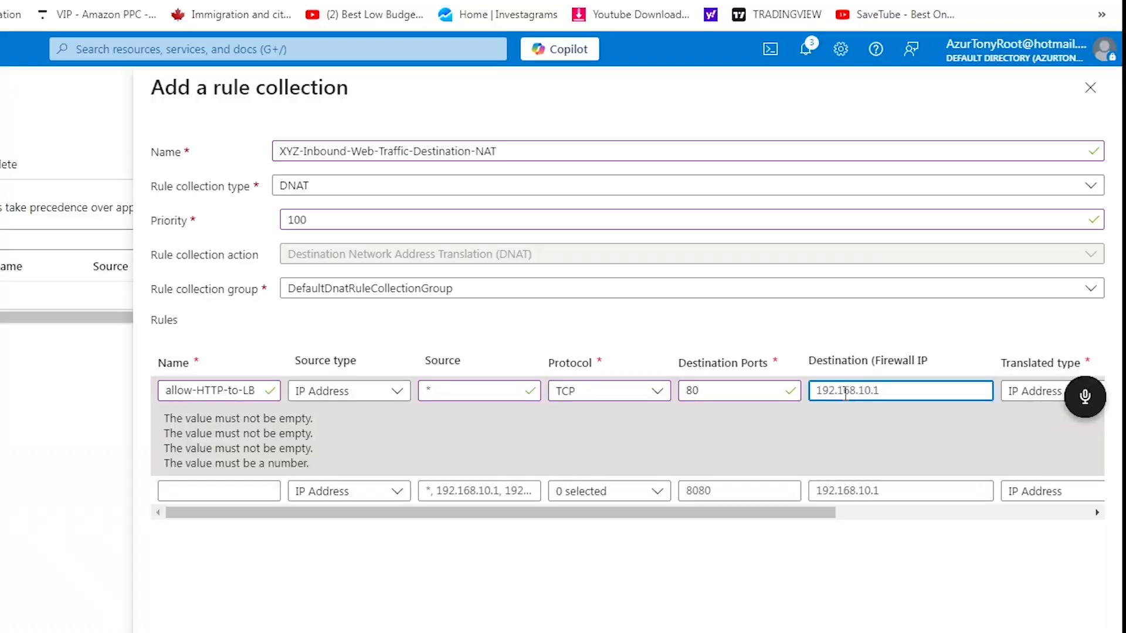
text(20.192.4.54)
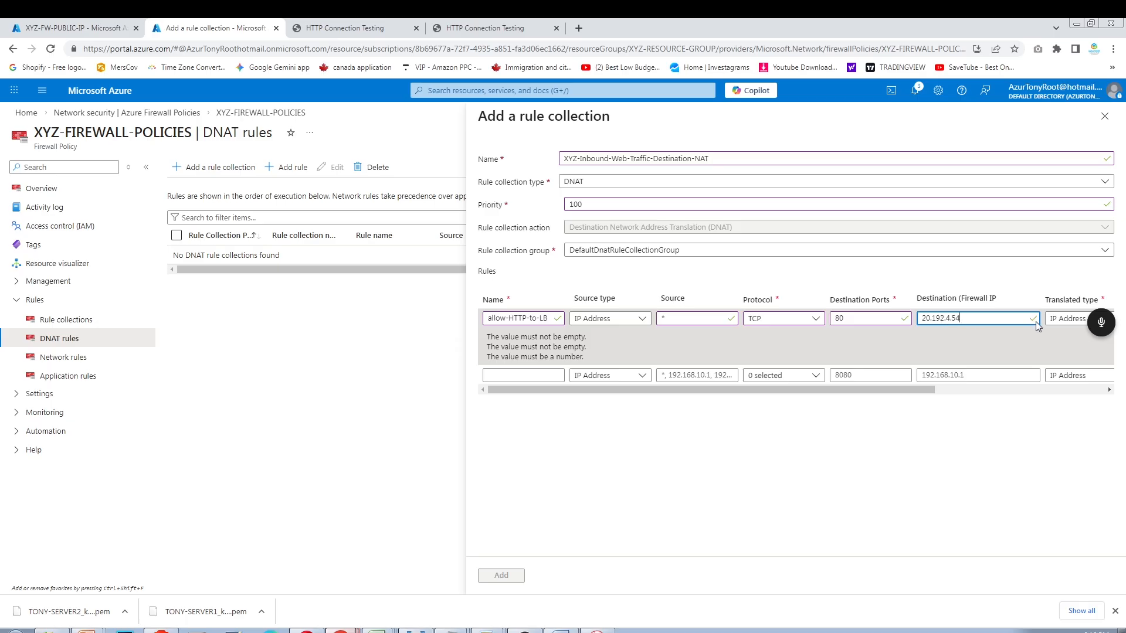
- Translate the rule's traffic to the load balancer's IP address 10.0.2.4 on port 80
click(1054, 324)
click(899, 417)
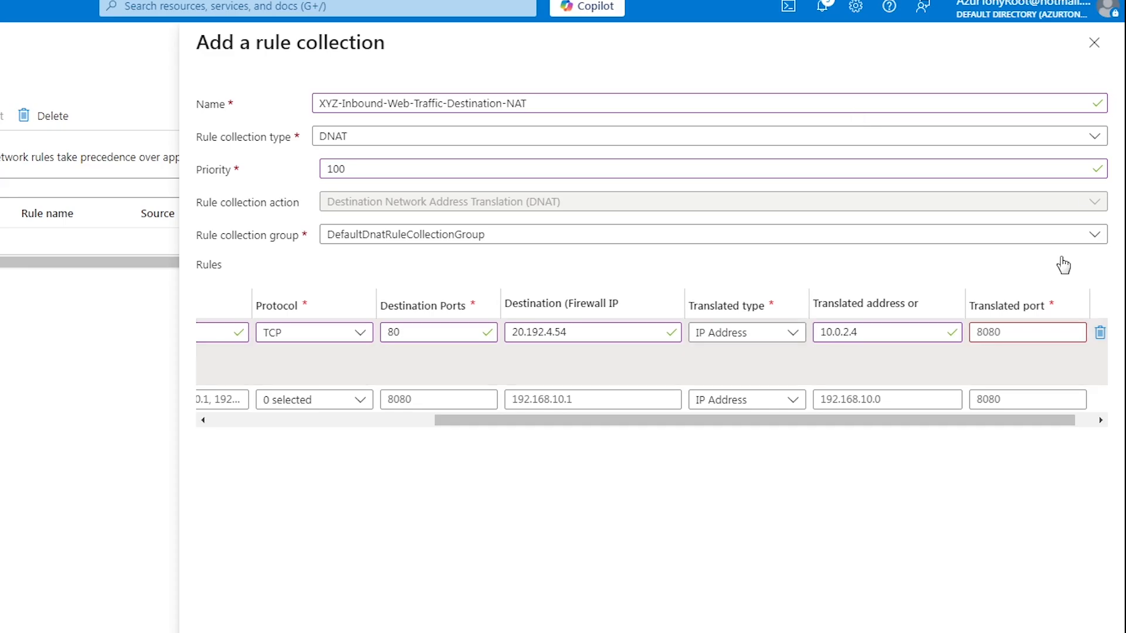
click(1050, 329)
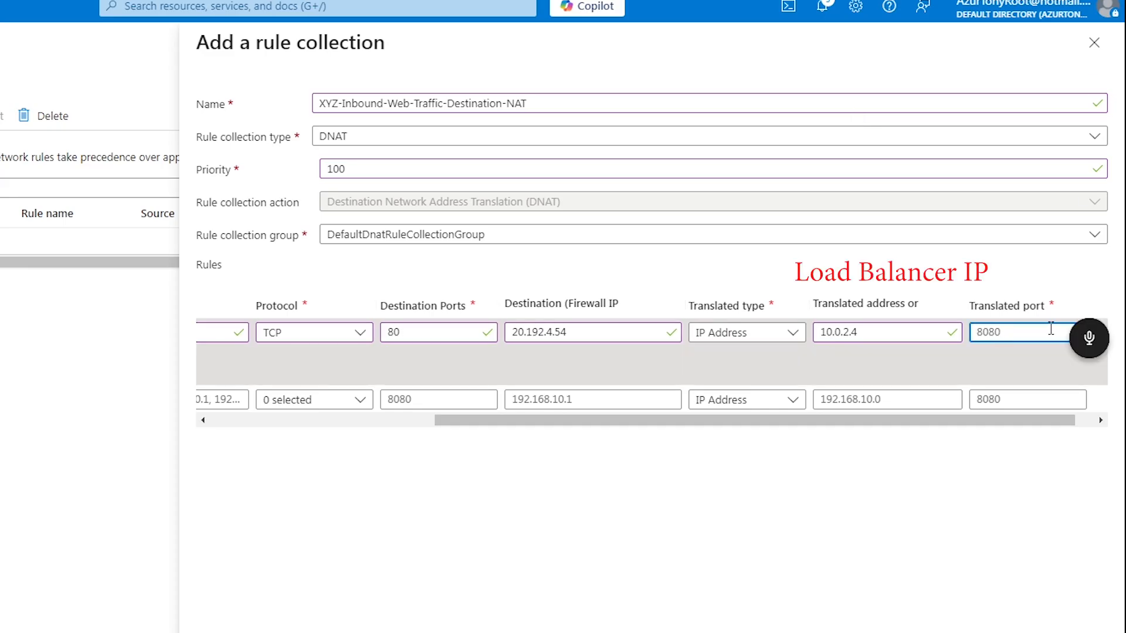
text(80)
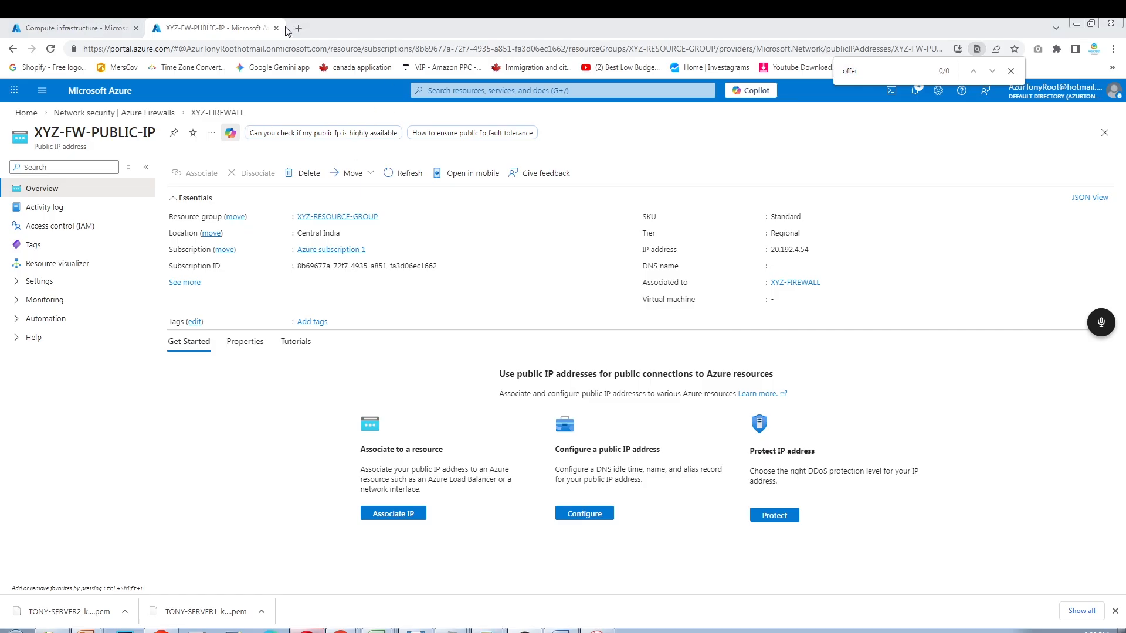
- Test the web traffic path by loading the firewall's public IP 20.192.4.54 in a new browser tab
click(299, 28)
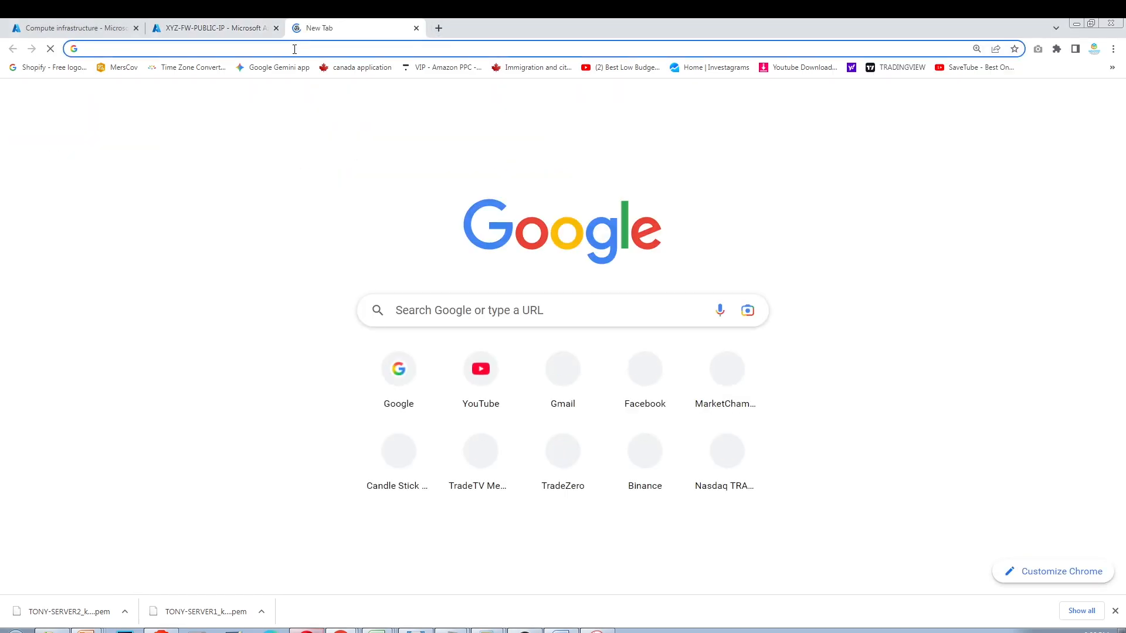
text(20.192.4.54)
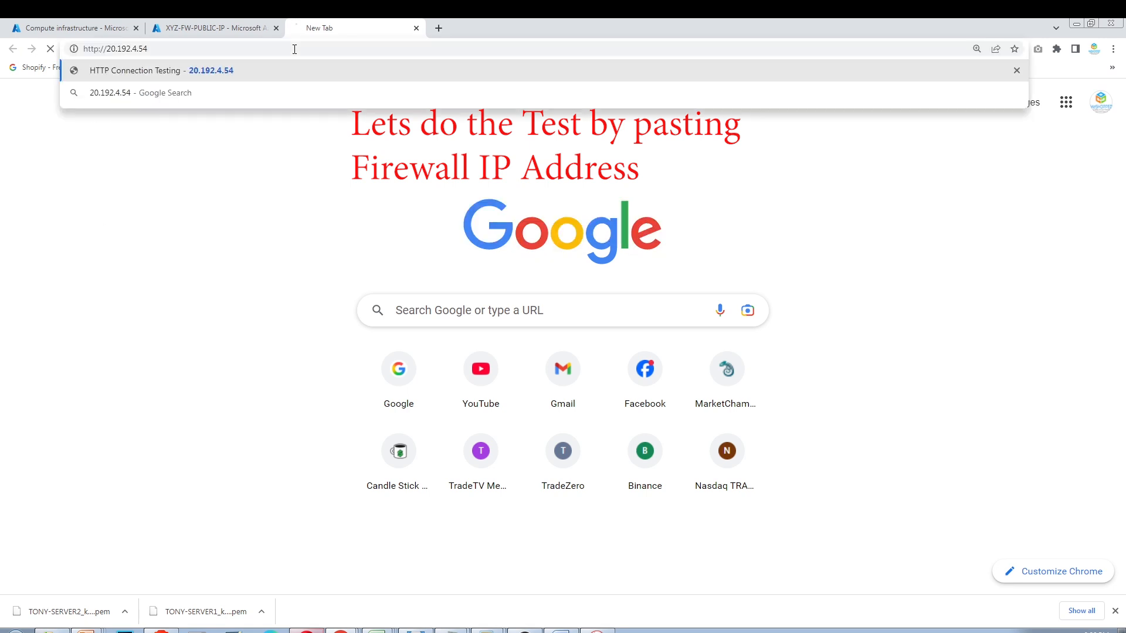
key(Return)
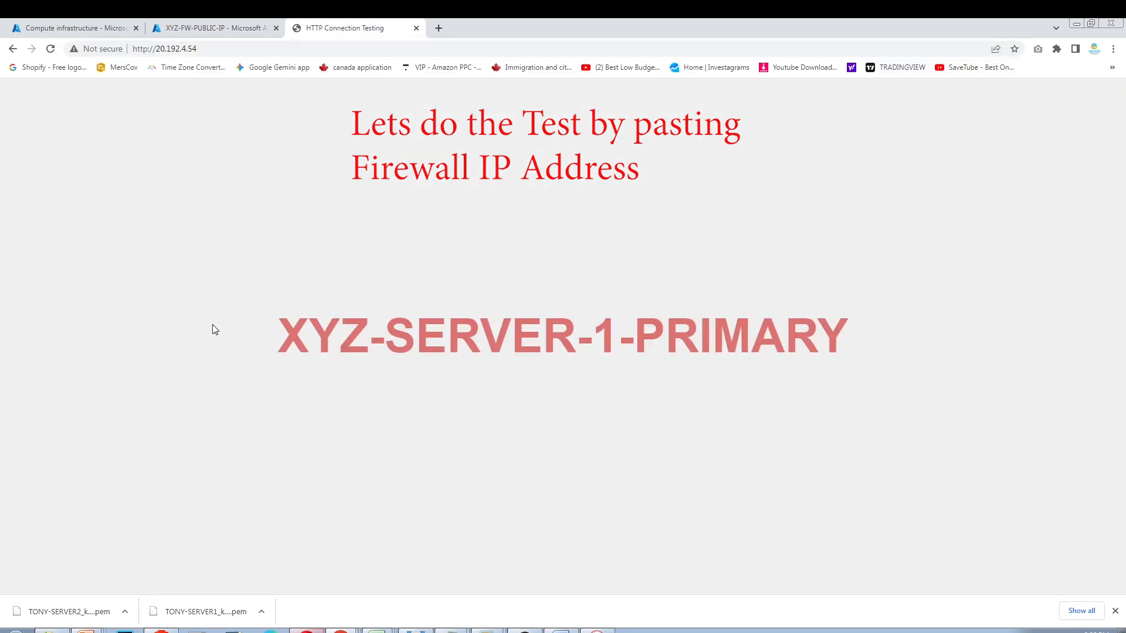
- Search for the Virtual machines service, select XYZ-SERVER-1-PRIMARY in its list, and return to that list after checking the test page
click(76, 33)
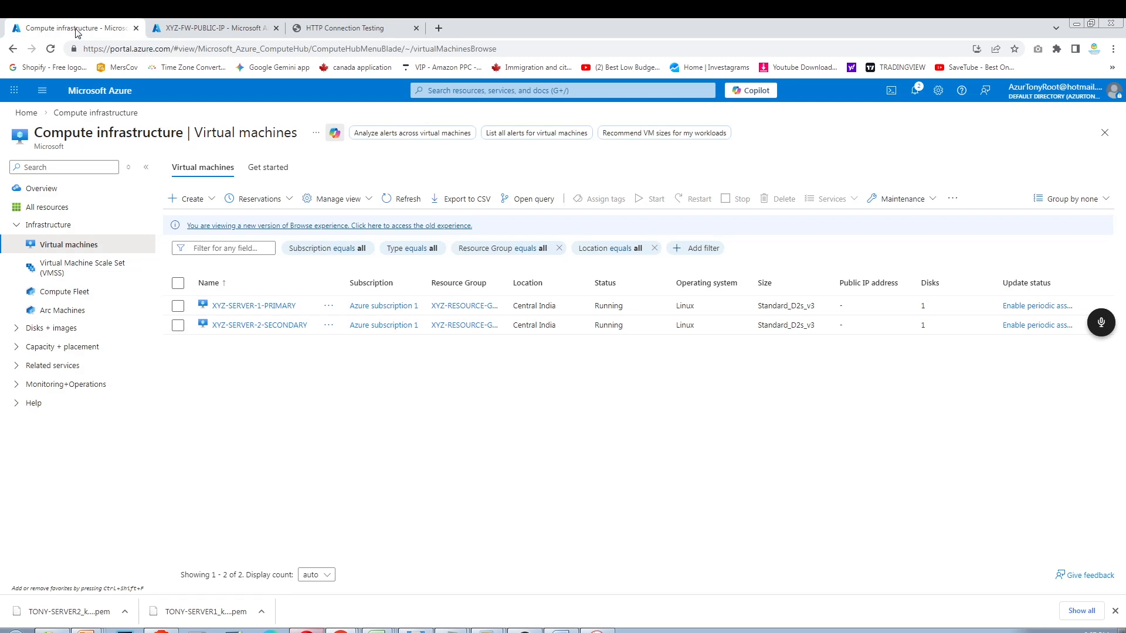
click(470, 91)
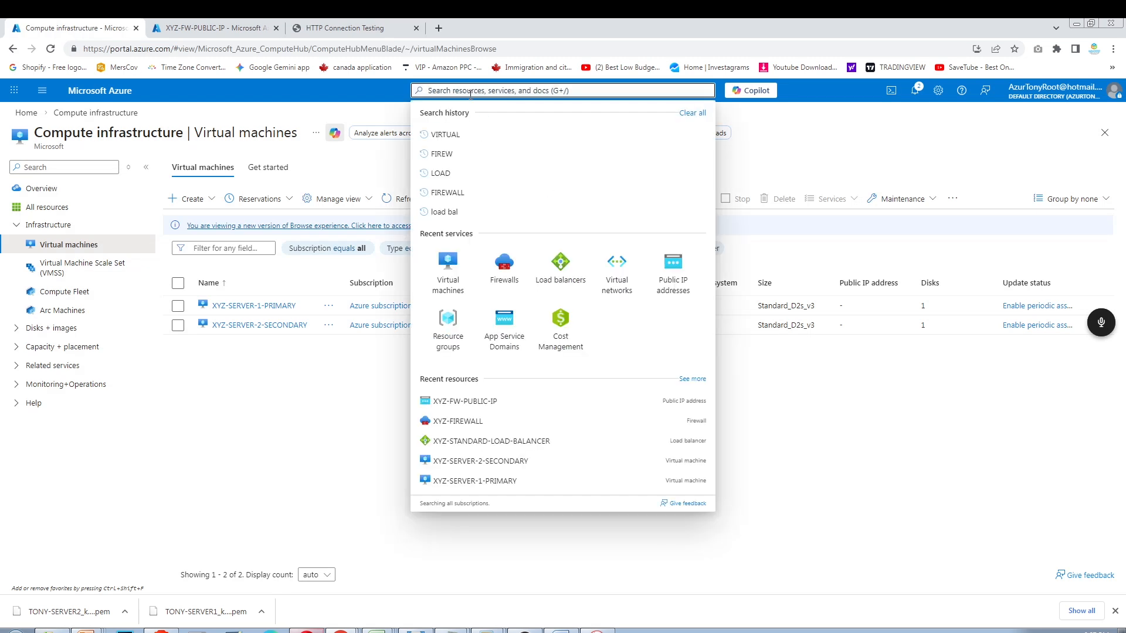
text(vM)
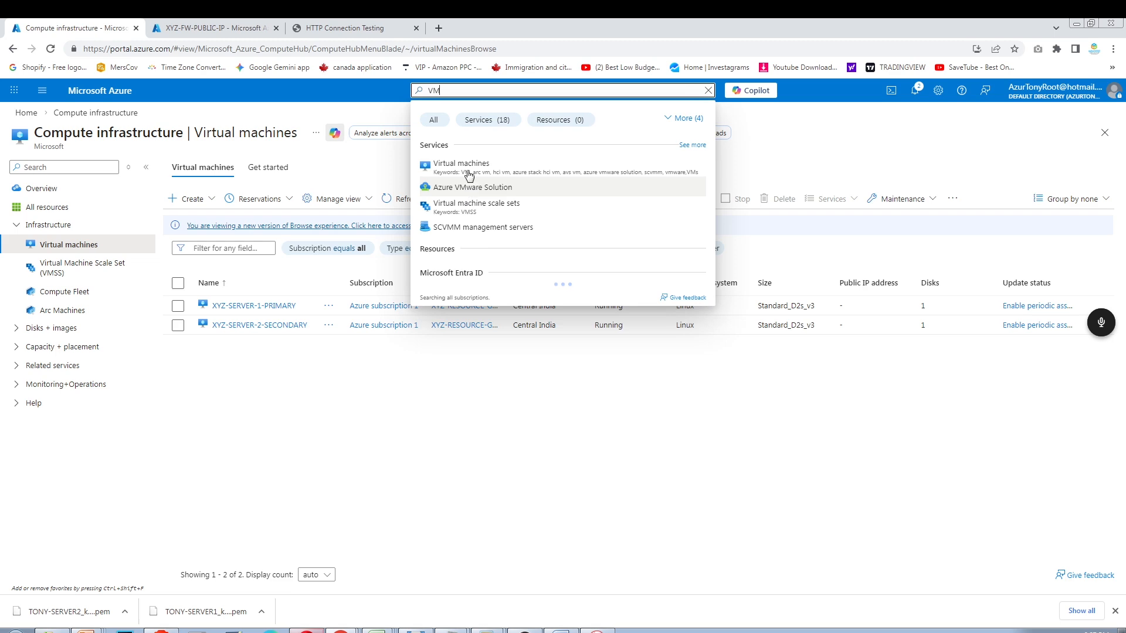
click(468, 167)
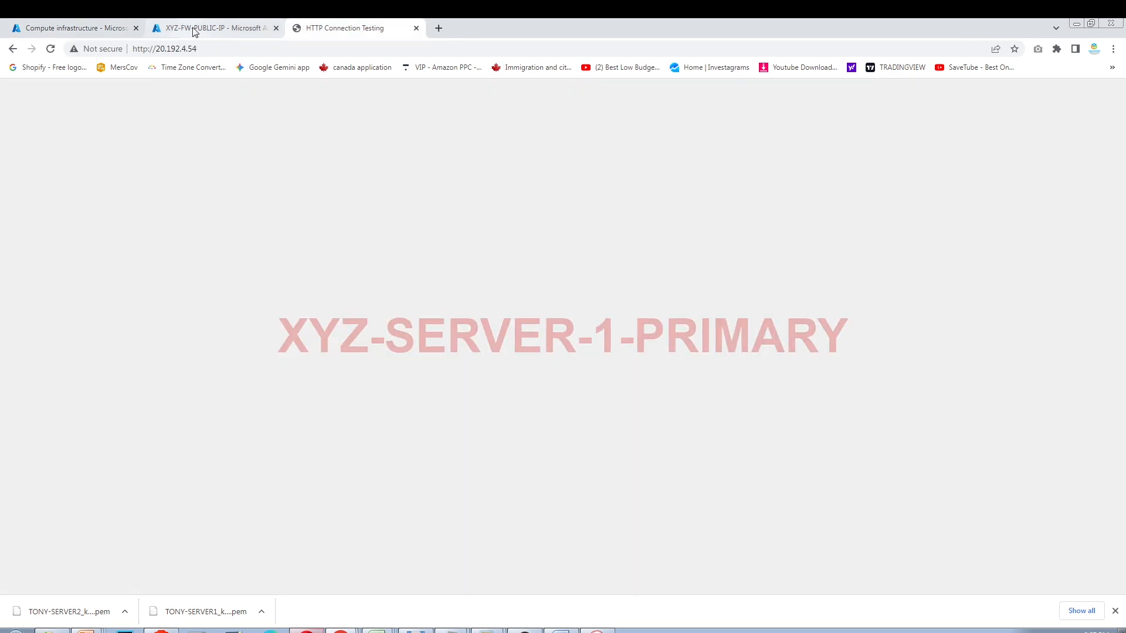
click(67, 28)
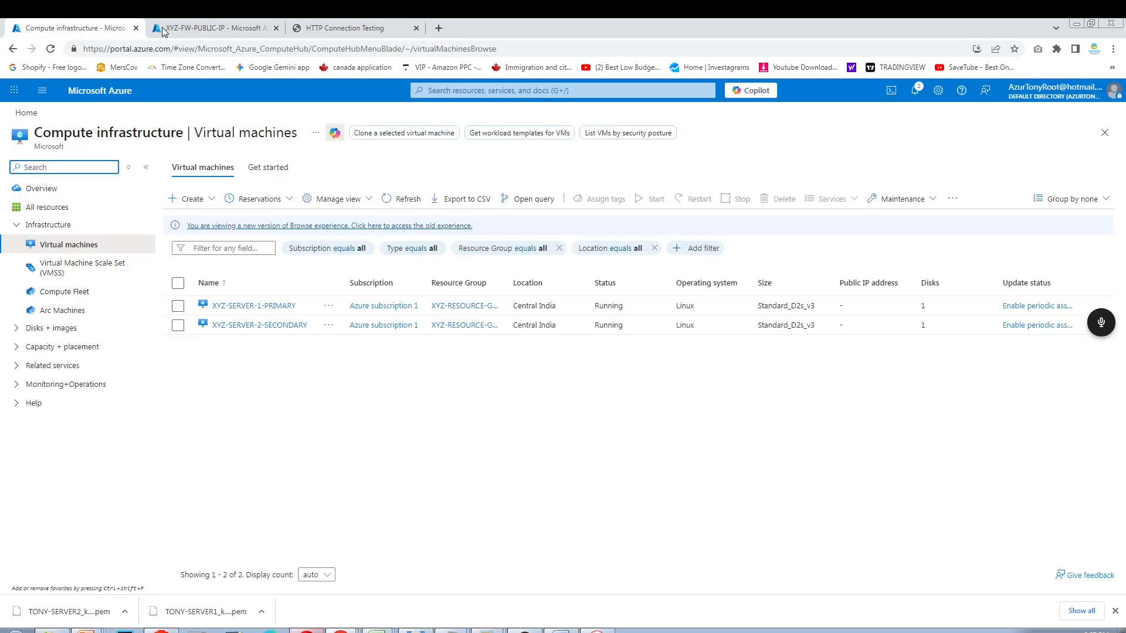
click(177, 306)
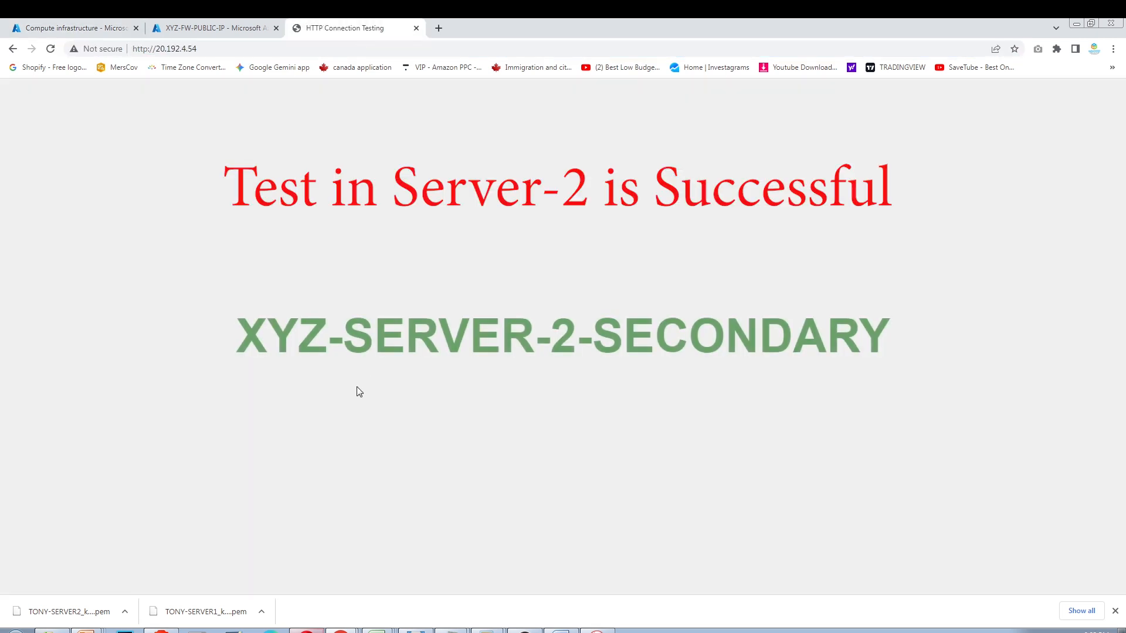
click(214, 29)
click(107, 33)
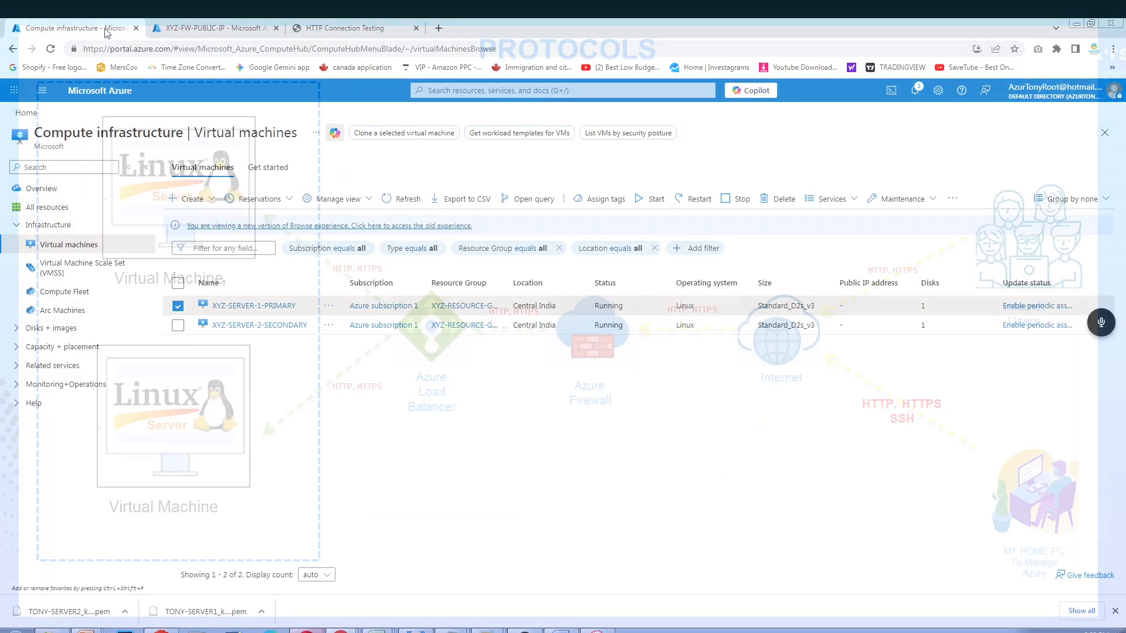